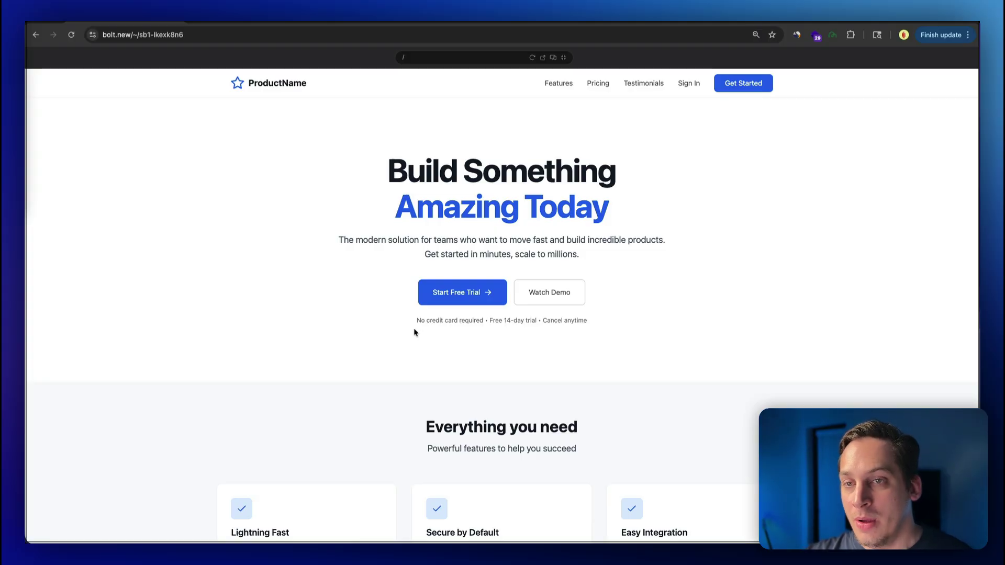
Scroll the Bolt landing page preview through its features grid and pricing cards
scroll(414, 332, "down", 5)
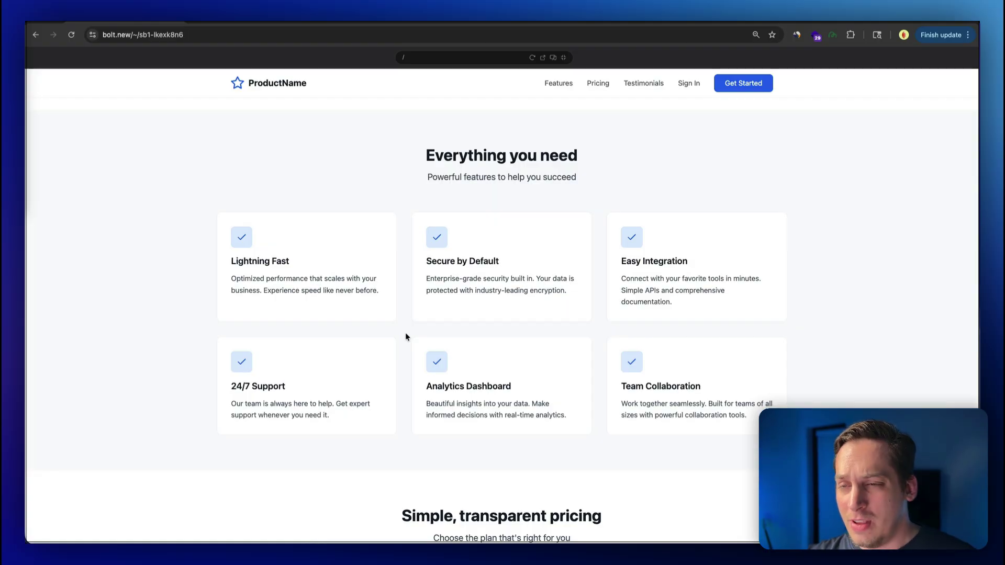
scroll(405, 334, "down", 8)
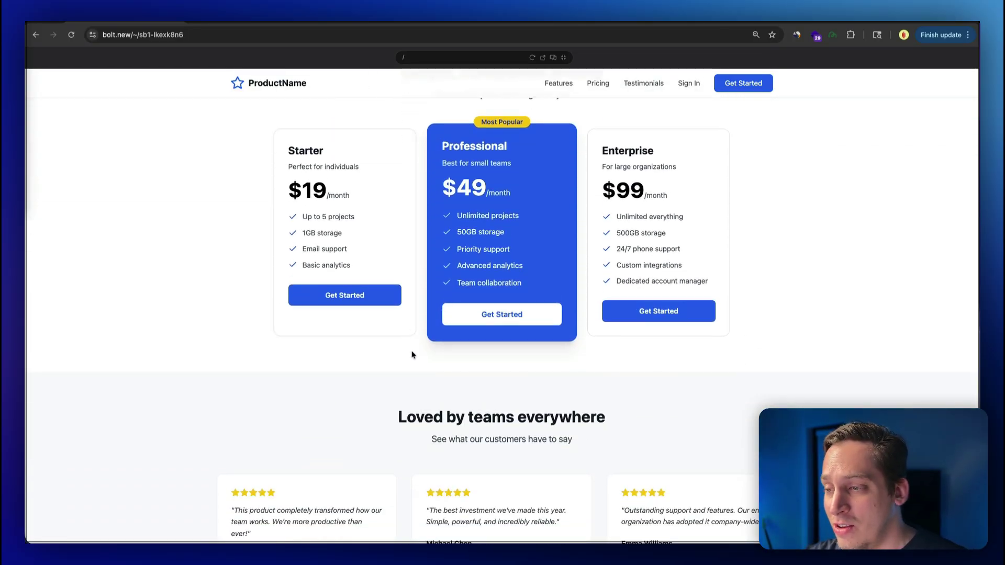
scroll(410, 363, "down", 1)
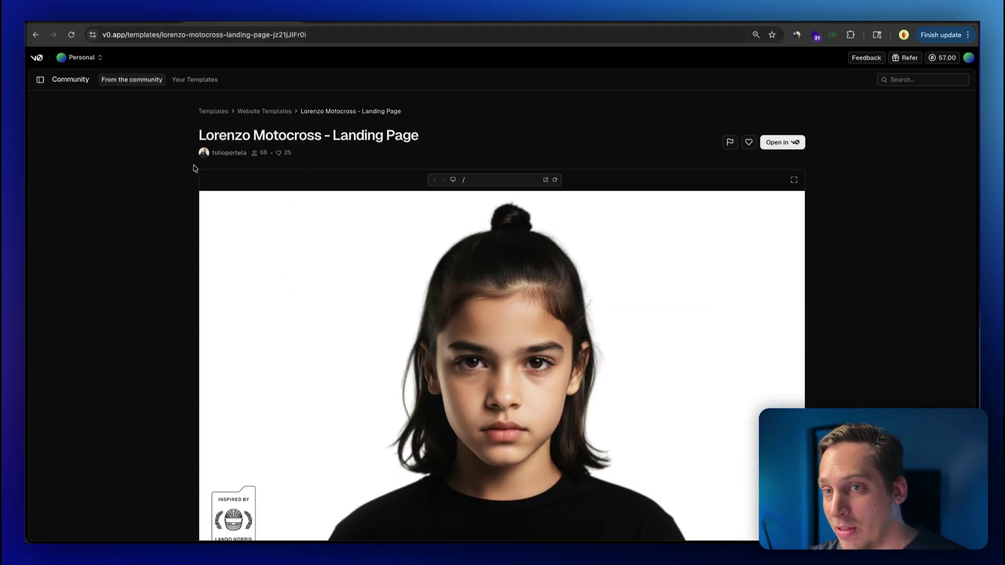
Scroll down through the Lorenzo Motocross template preview in v0
scroll(192, 170, "down", 3)
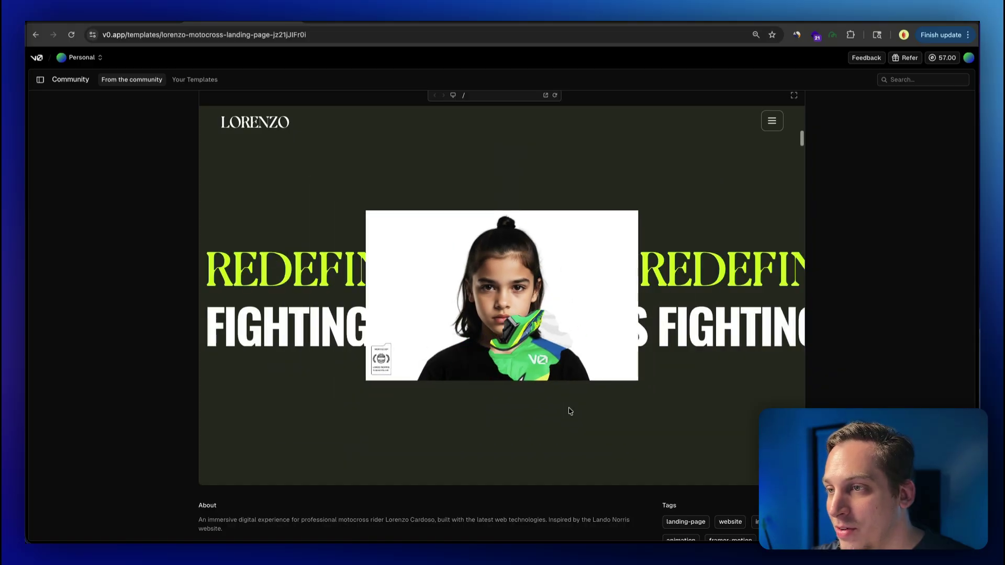
scroll(570, 411, "down", 5)
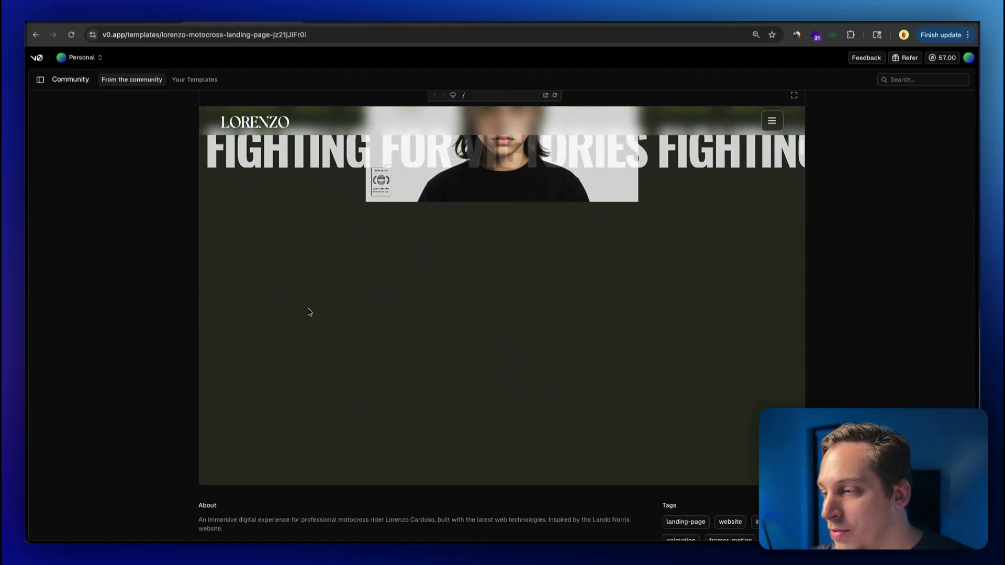
scroll(308, 312, "down", 5)
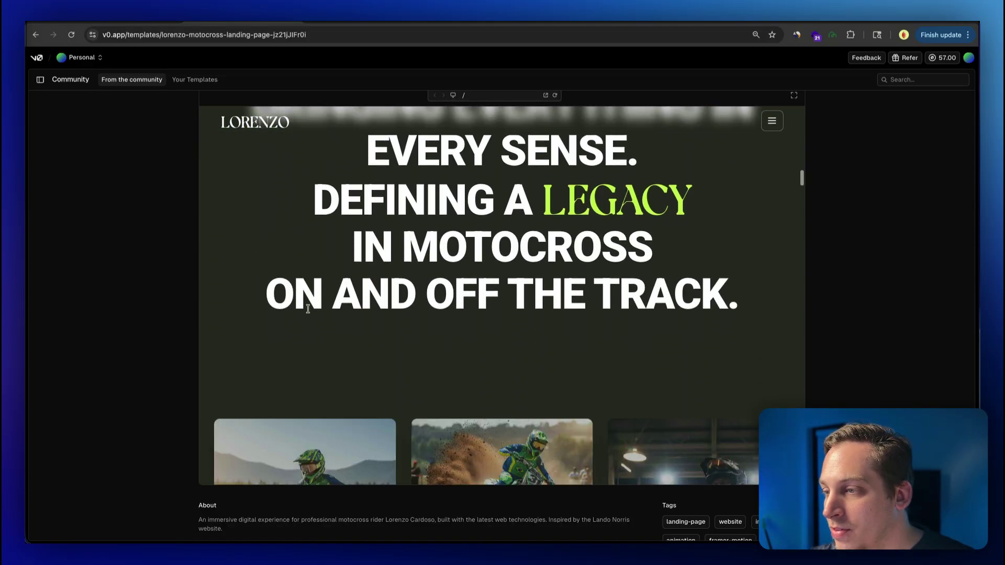
scroll(308, 312, "down", 5)
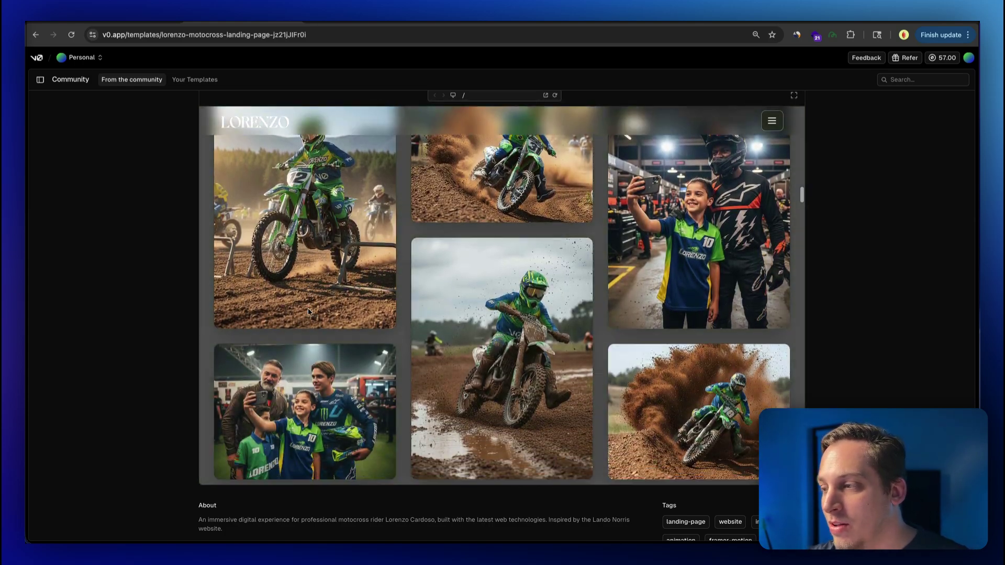
scroll(308, 312, "down", 3)
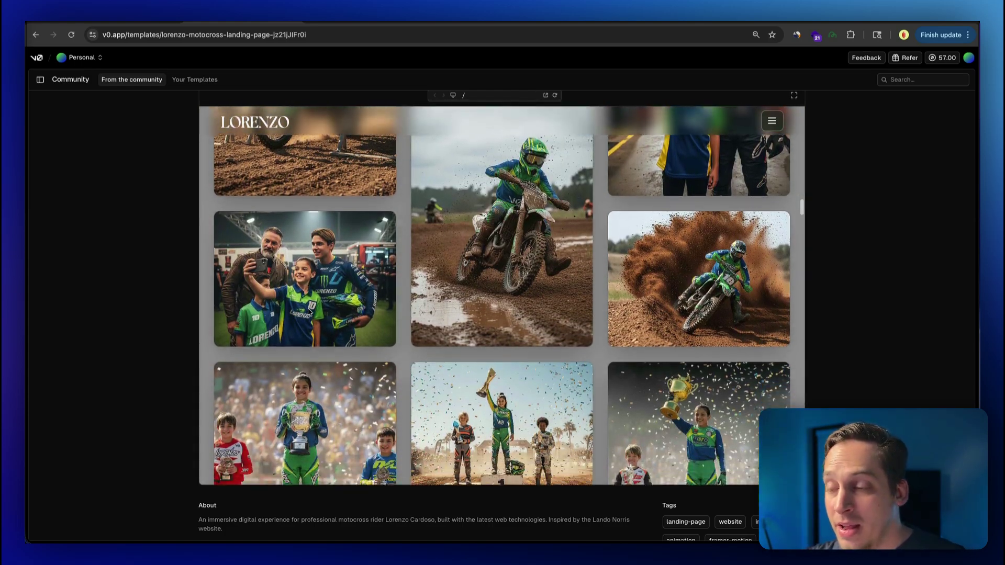
scroll(308, 313, "down", 1)
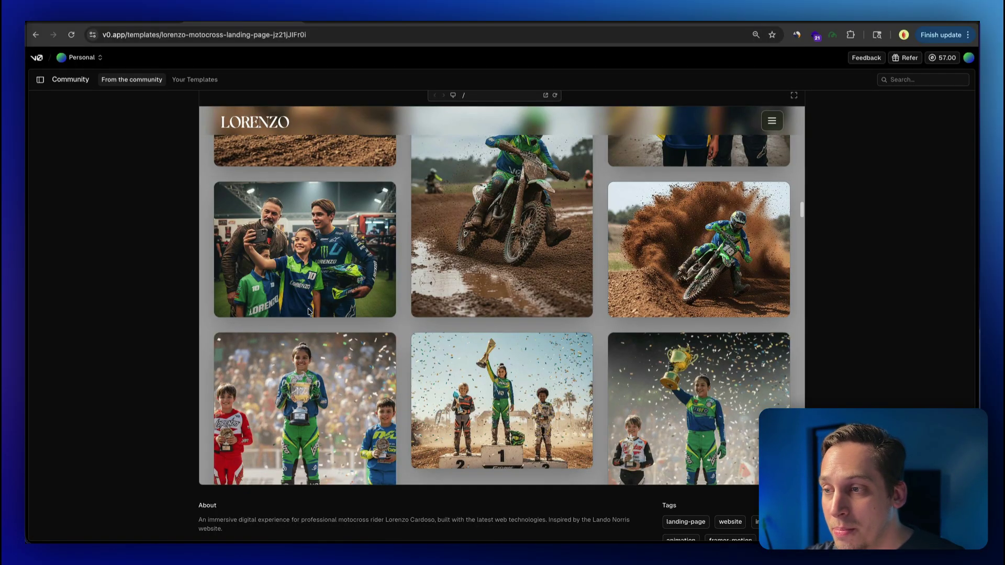
scroll(308, 312, "down", 4)
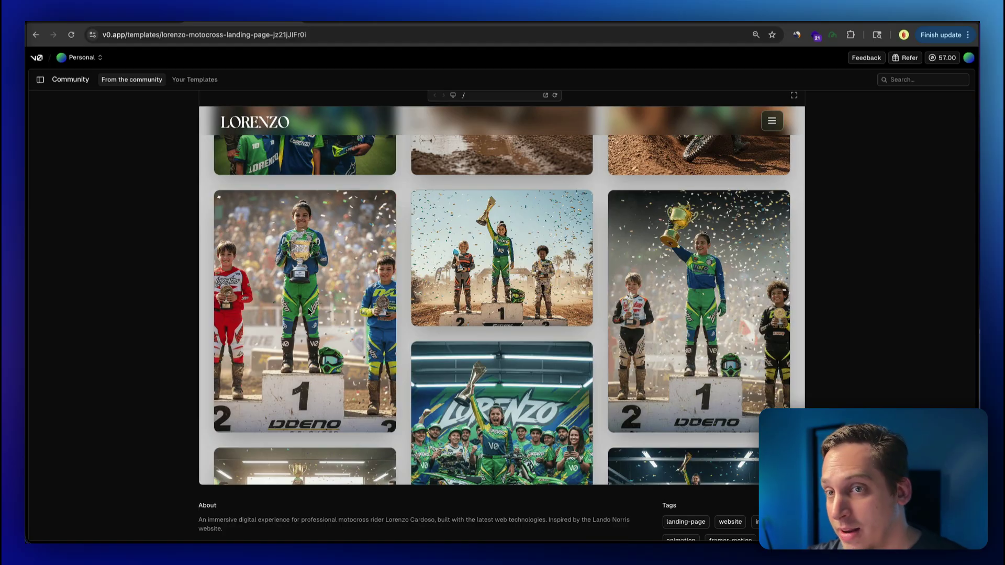
scroll(308, 312, "down", 3)
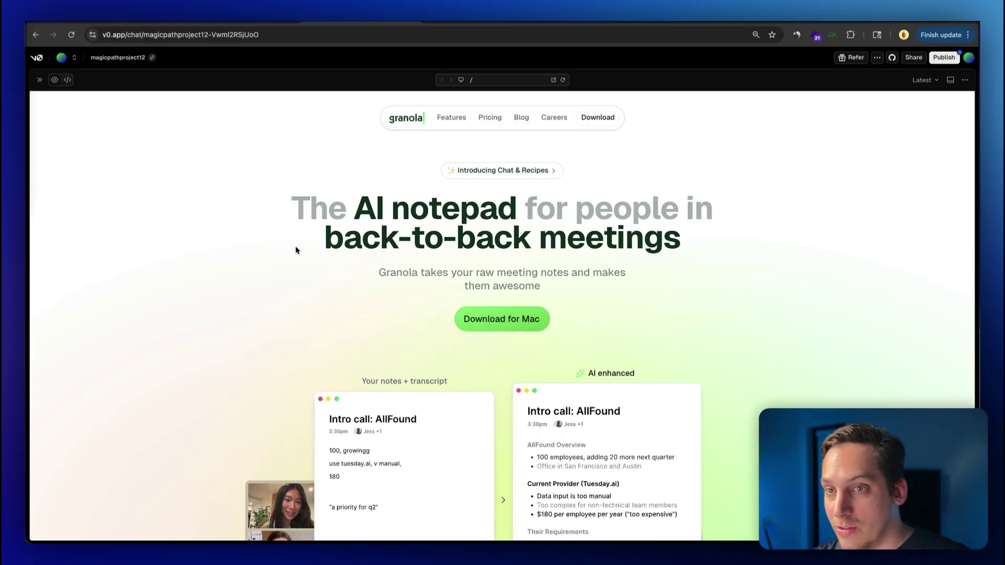
scroll(293, 215, "down", 3)
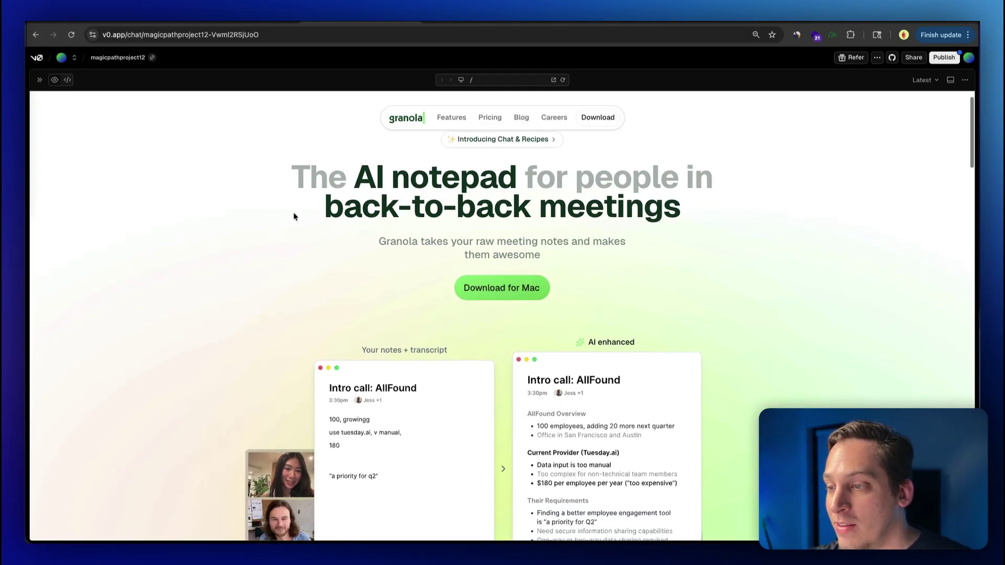
scroll(294, 215, "down", 2)
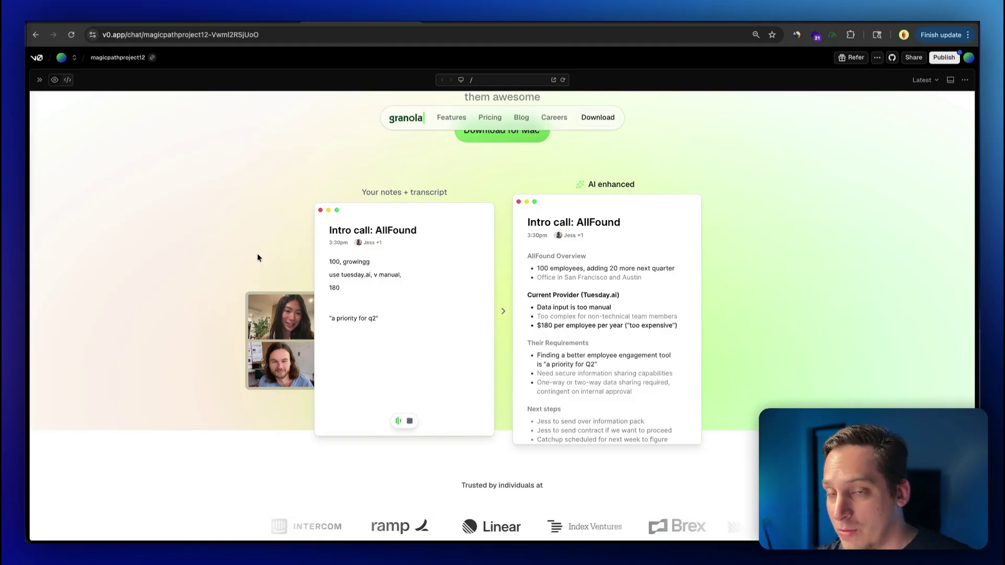
scroll(257, 257, "down", 1)
scroll(256, 257, "up", 7)
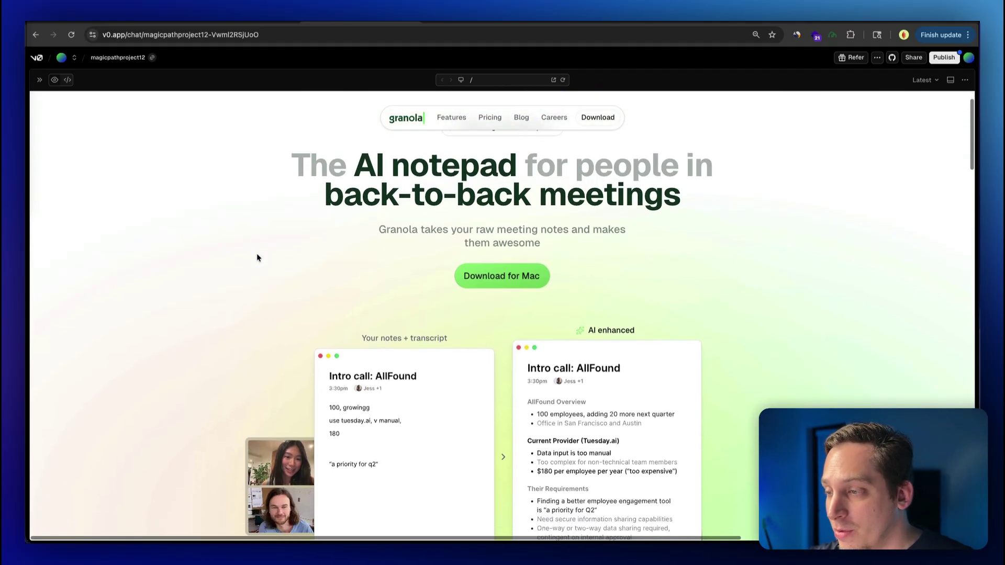
scroll(257, 258, "down", 7)
scroll(257, 258, "down", 8)
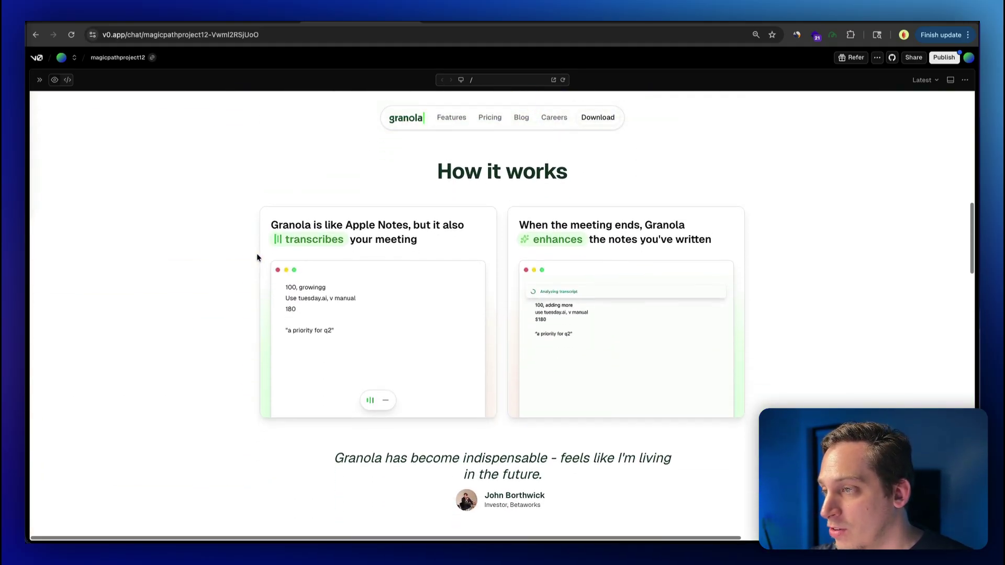
scroll(256, 258, "down", 15)
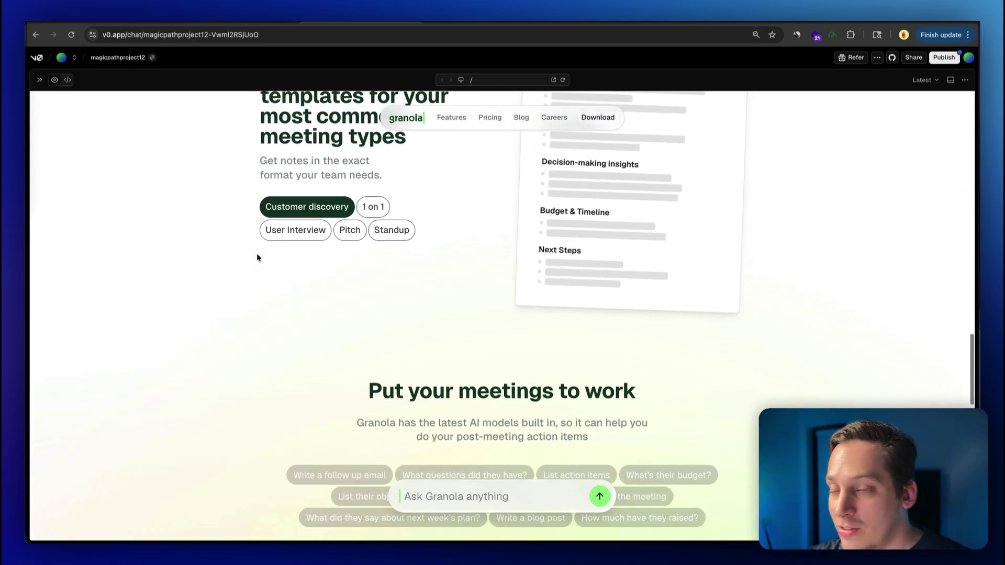
scroll(256, 258, "down", 4)
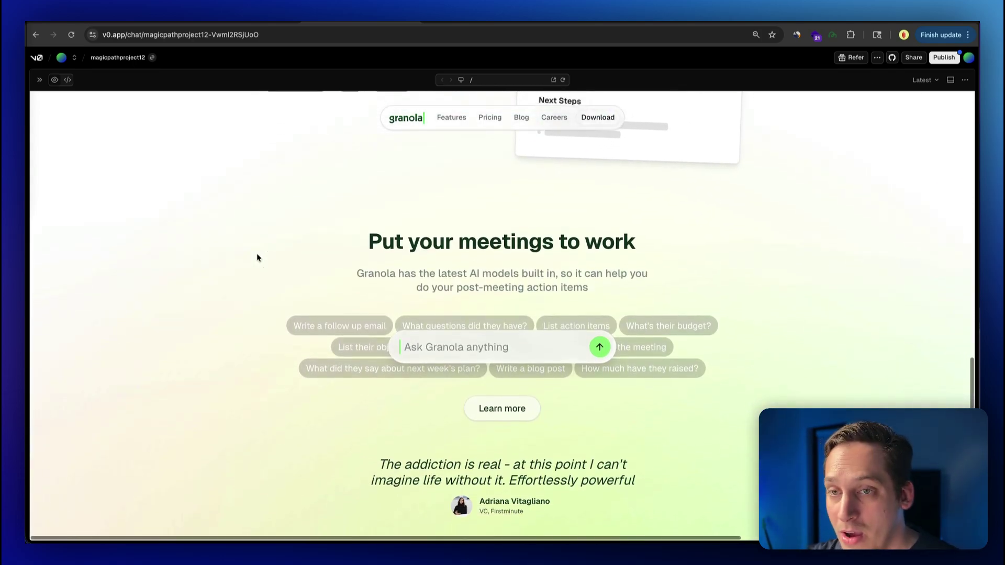
scroll(256, 258, "down", 8)
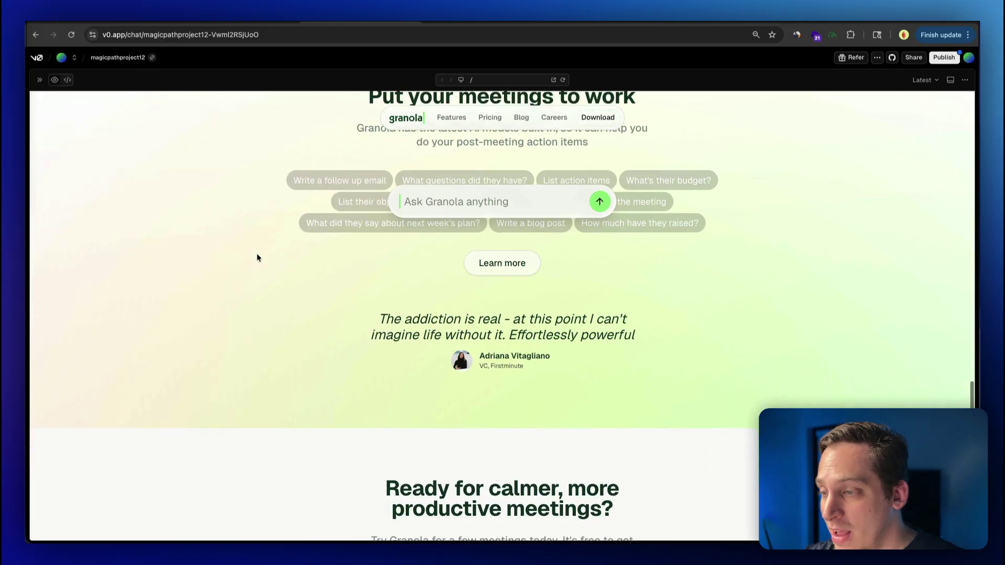
scroll(256, 257, "down", 7)
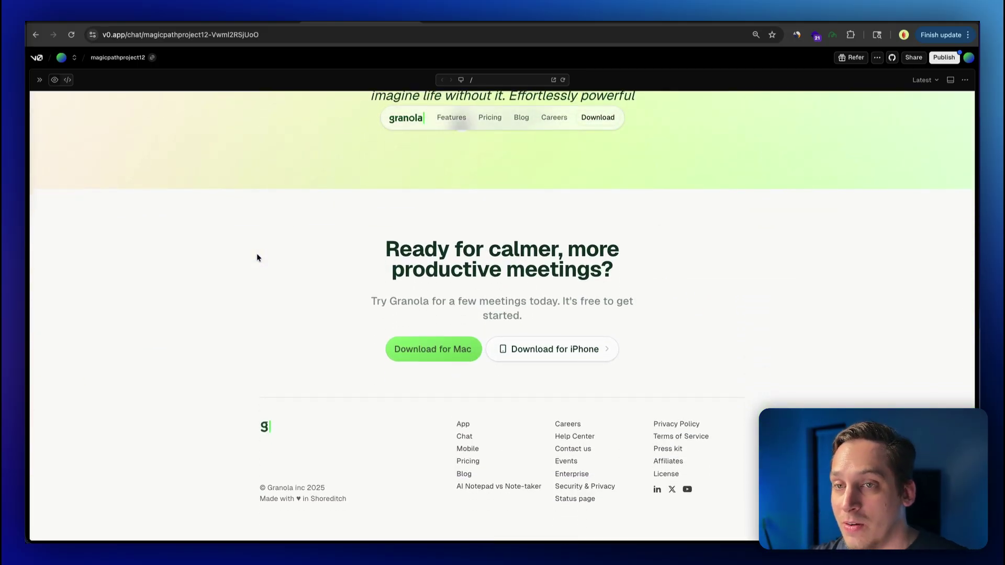
scroll(257, 258, "up", 1)
scroll(256, 257, "up", 1)
mouse_move(448, 121)
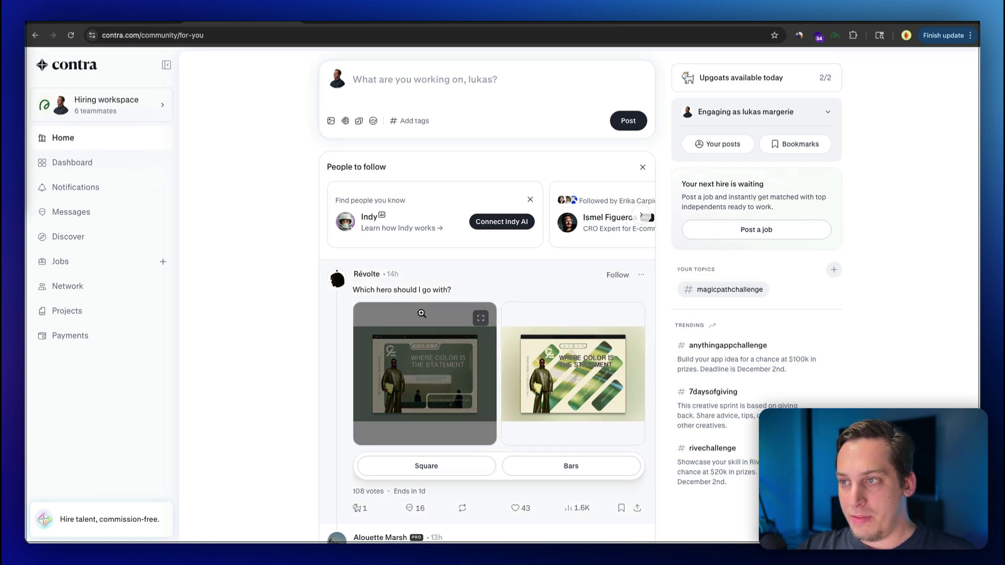
Open the #anythingappchallenge topic page from Trending and review its days-left countdown
scroll(298, 342, "down", 10)
scroll(298, 341, "up", 10)
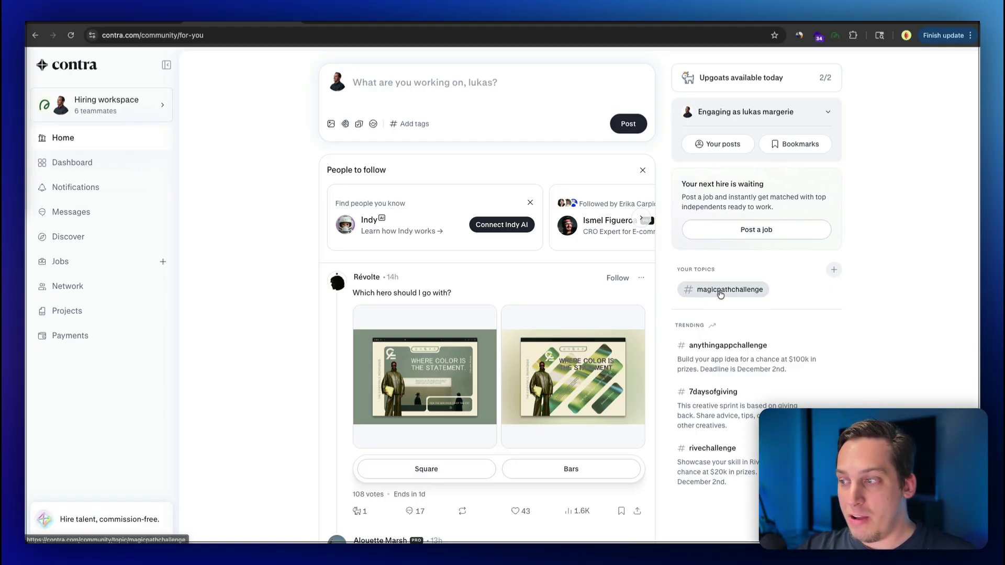
left_click(721, 362)
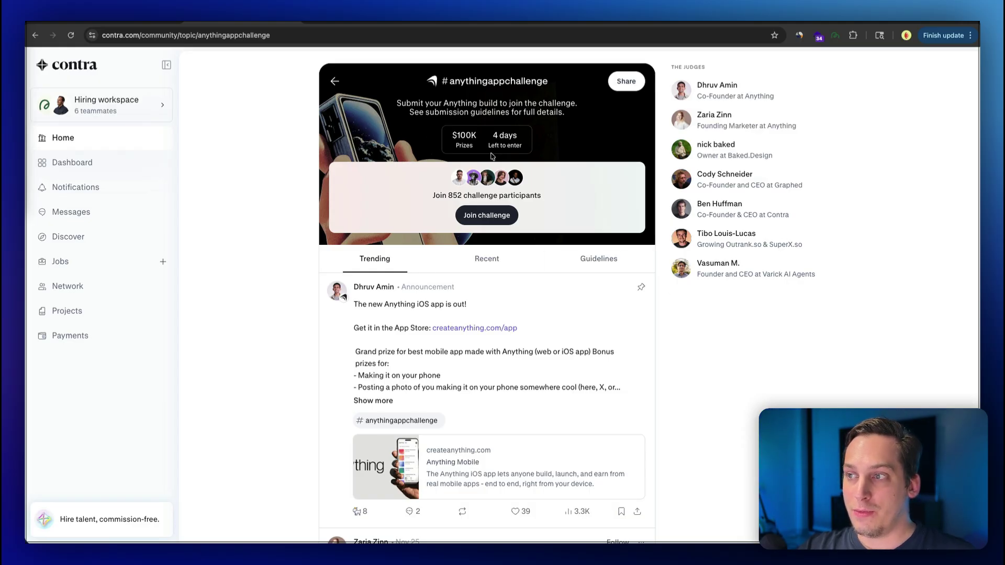
left_click_drag(496, 136, 527, 154)
left_click(628, 147)
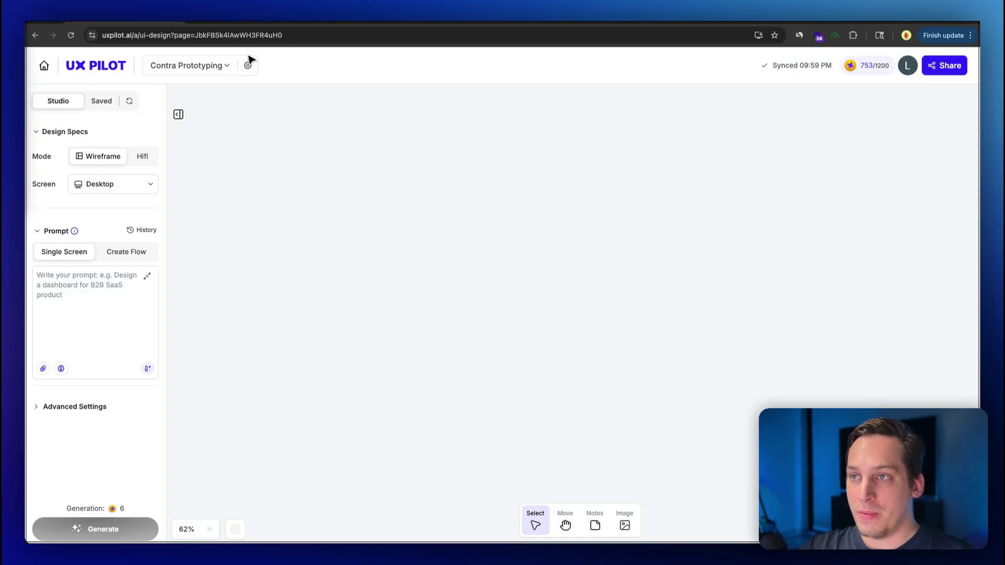
Screenshot the anythingappchallenge page and drop it onto the empty UX Pilot canvas
left_click(231, 24)
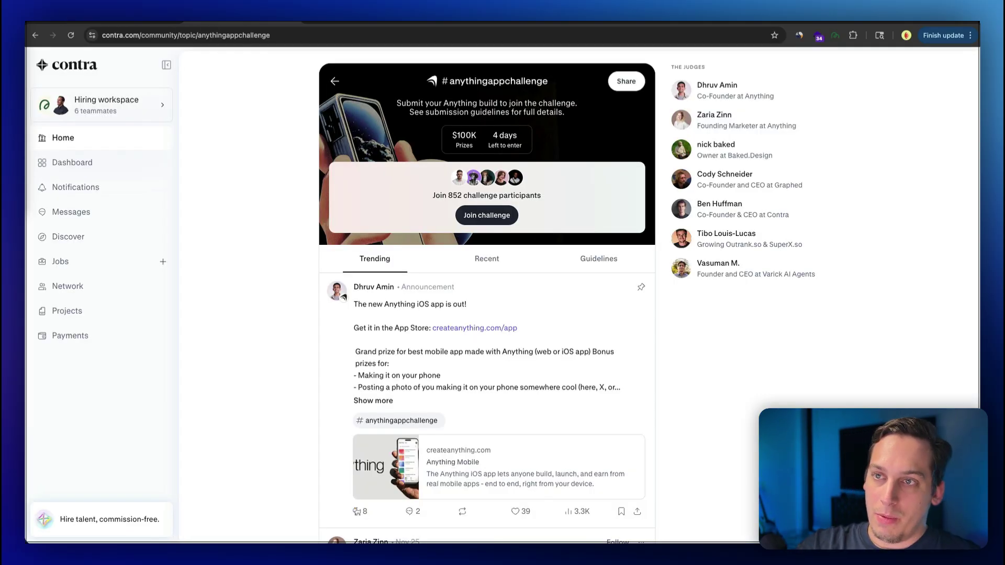
left_click_drag(28, 48, 980, 492)
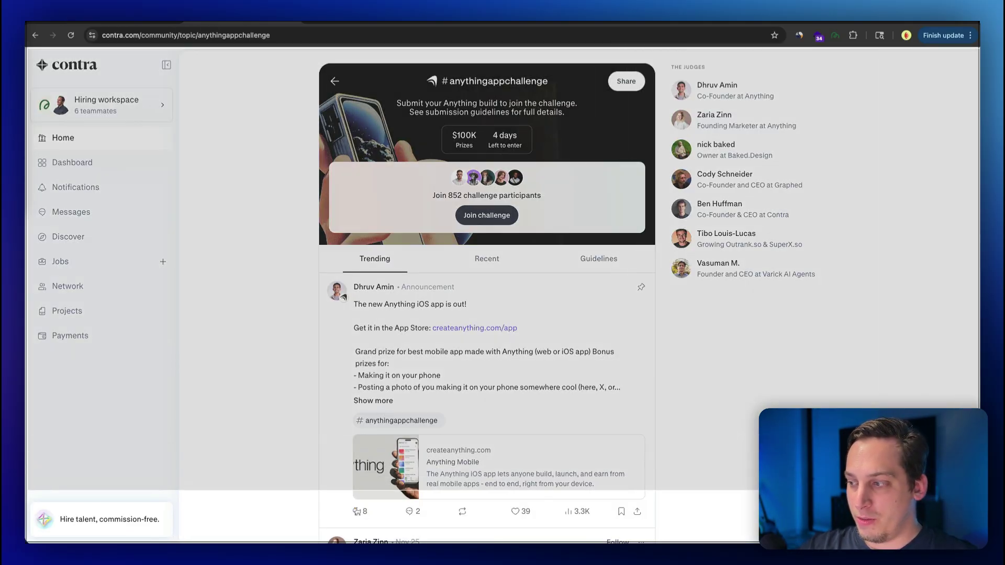
key("ctrl+shift+Tab")
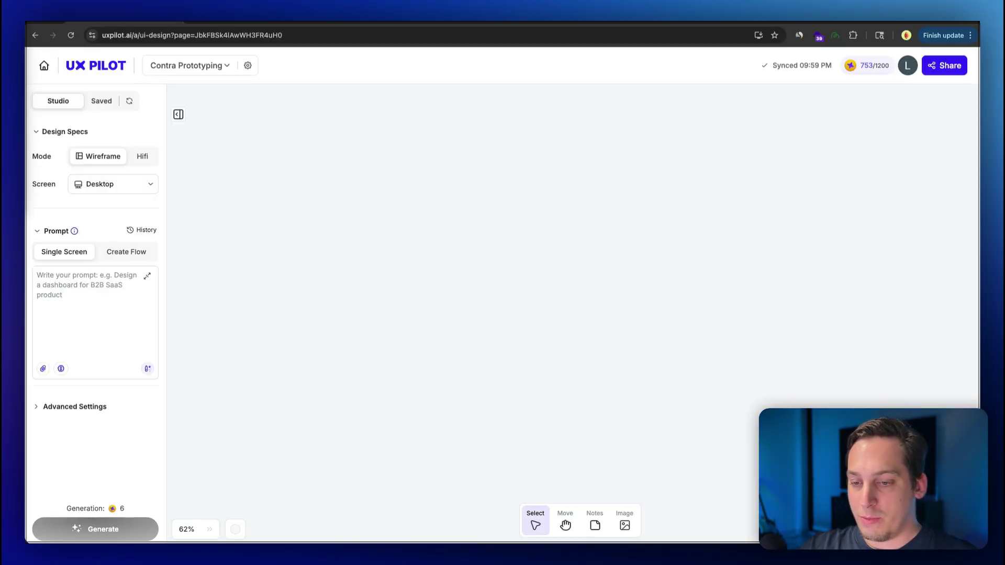
left_click_drag(864, 498, 409, 220)
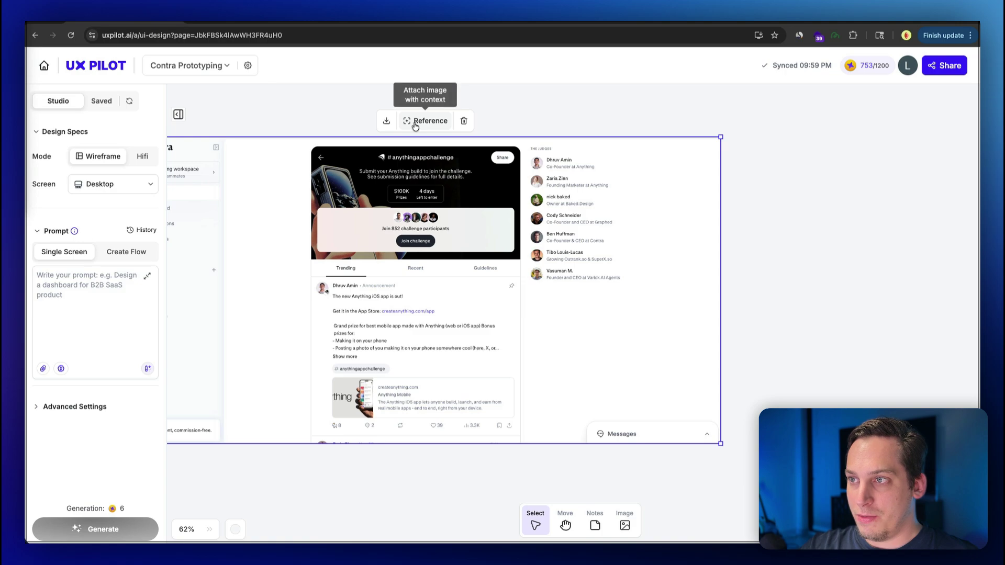
Attach the screenshot as a reference and paste the voting-tab prompt
left_click(424, 120)
left_click(93, 307)
type("create a voting tab (next to \"trending\"), where users can vote on different designs for this hackathon")
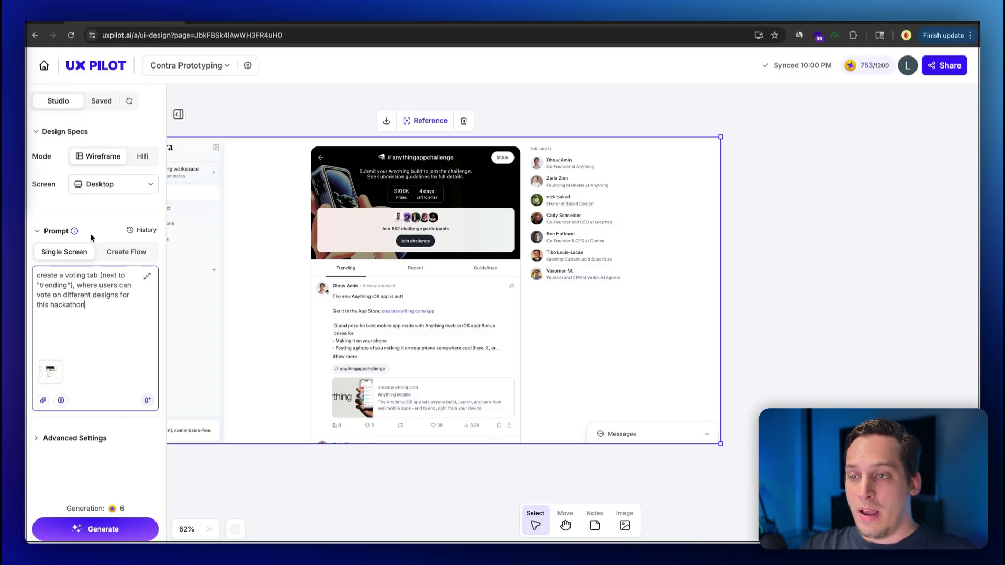
Keep the Standard Model and set generation to 3 variants
left_click(42, 439)
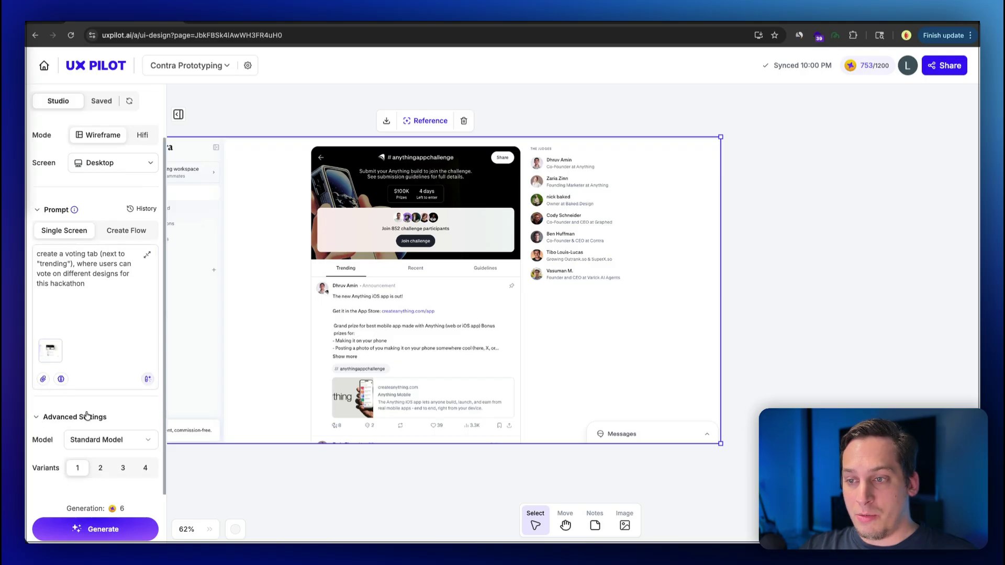
left_click(123, 435)
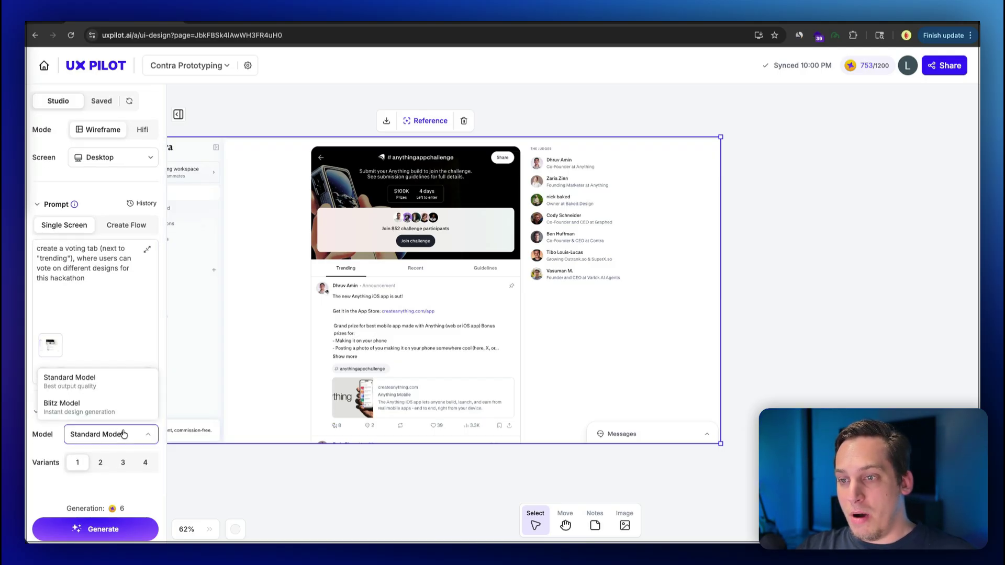
left_click(101, 393)
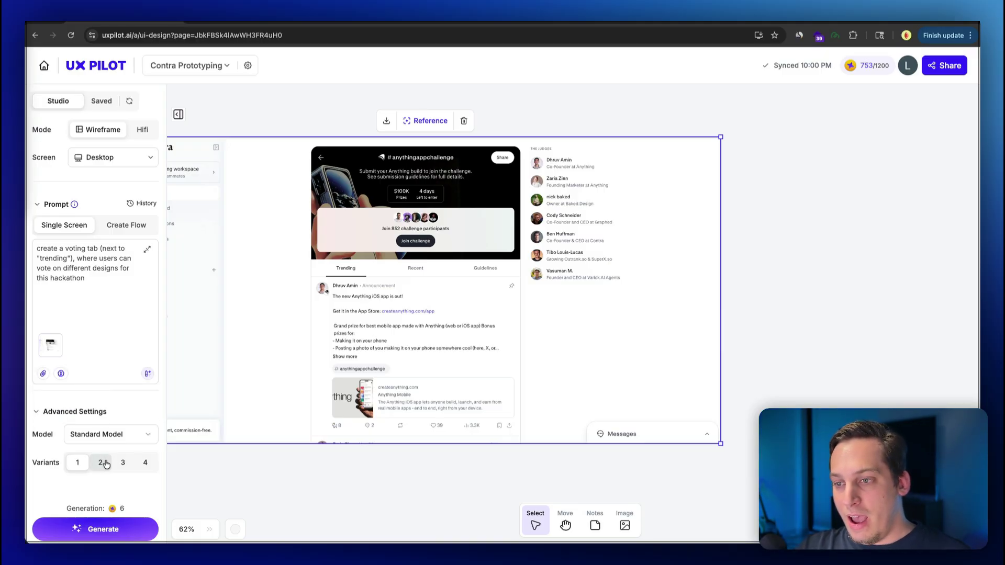
left_click(122, 462)
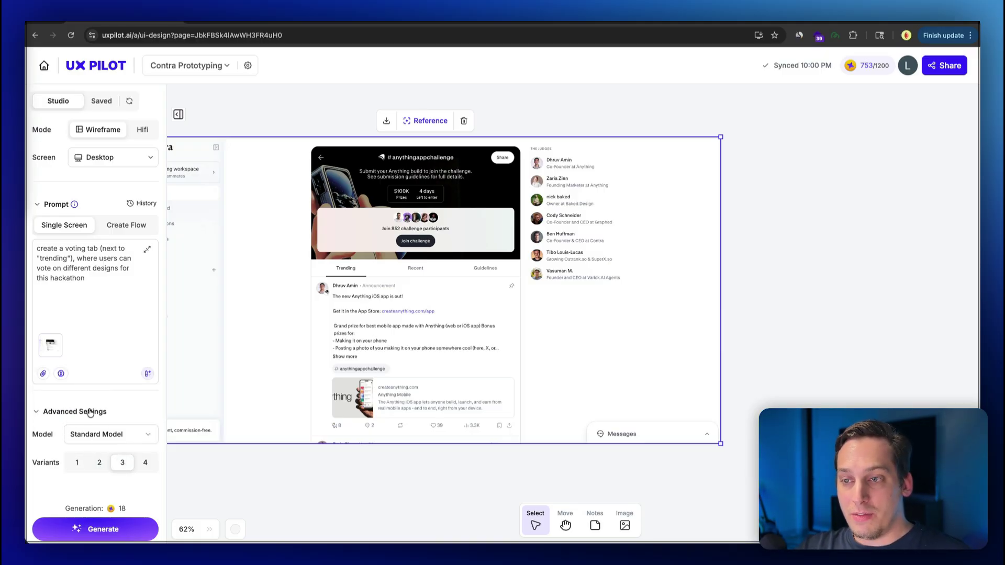
Turn on Max design quality and enhance the prompt into a detailed specification
left_click(61, 374)
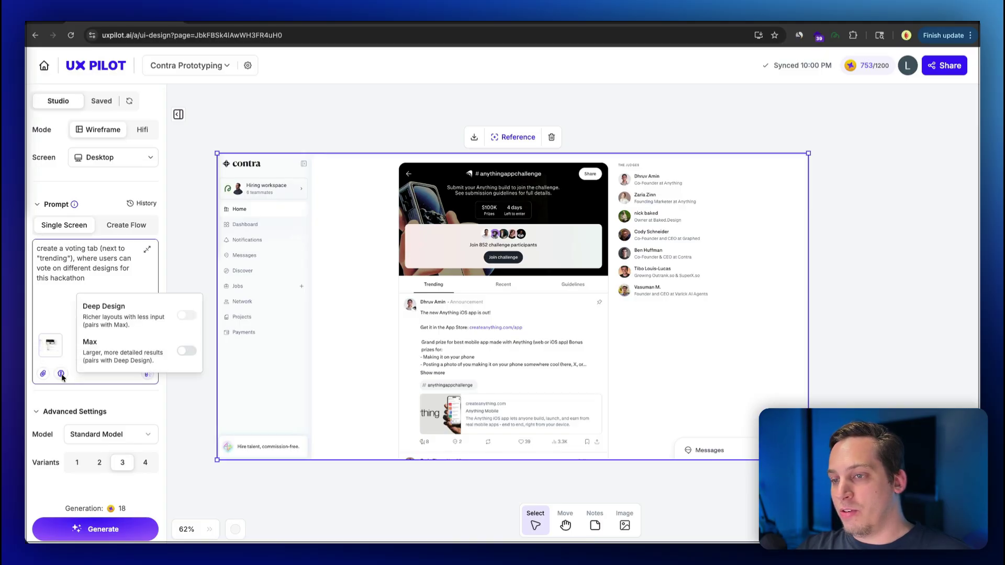
left_click(61, 375)
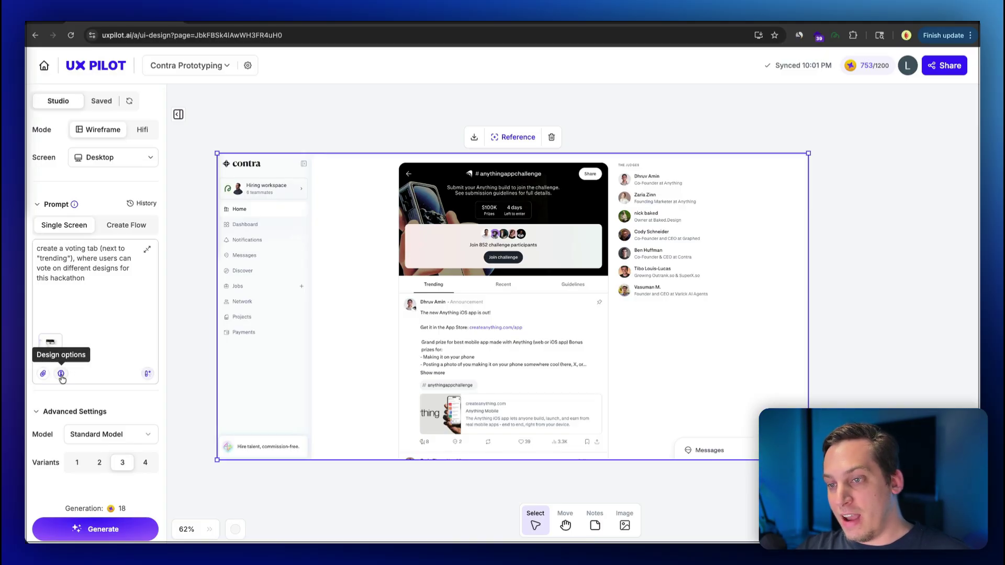
left_click(61, 375)
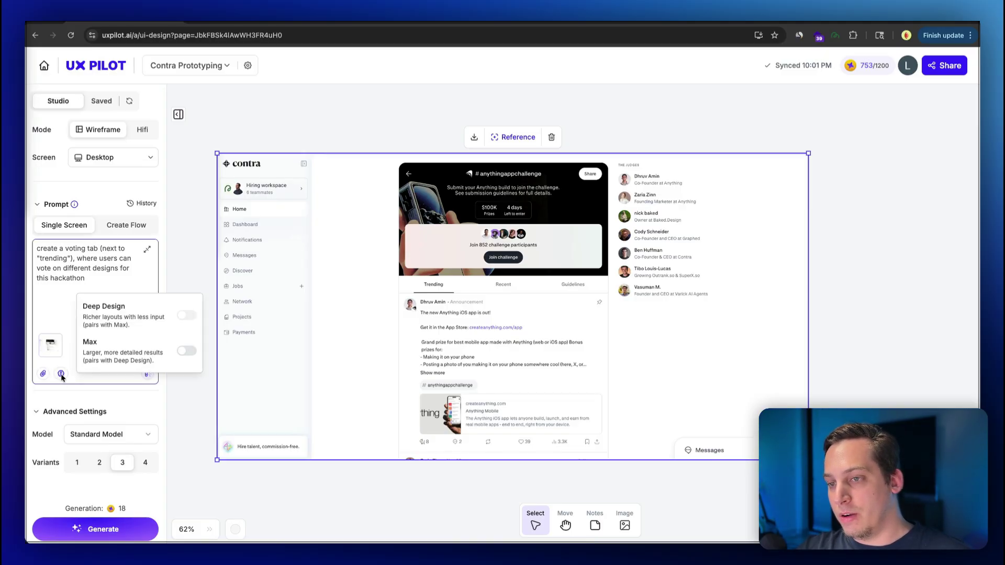
left_click(187, 351)
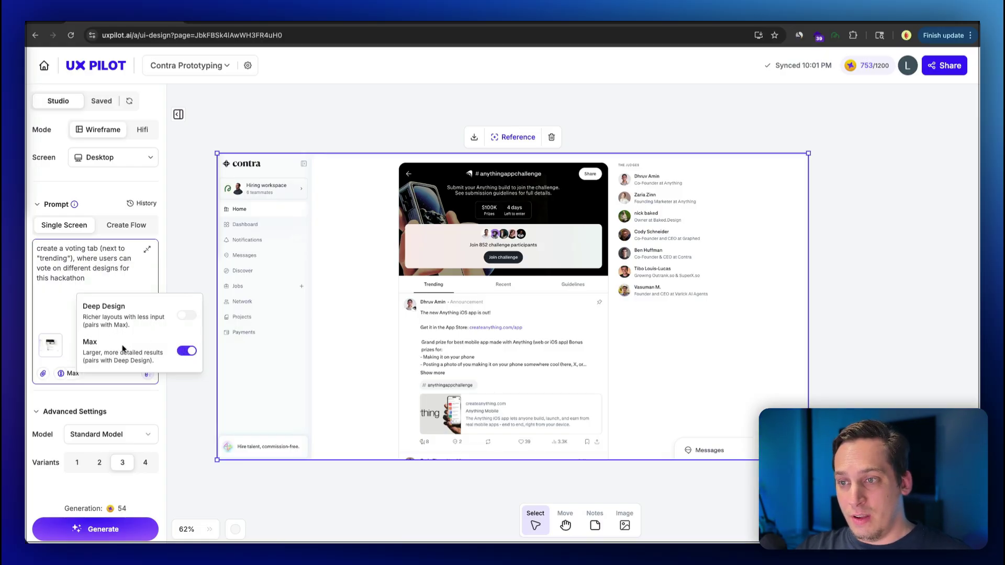
left_click(148, 374)
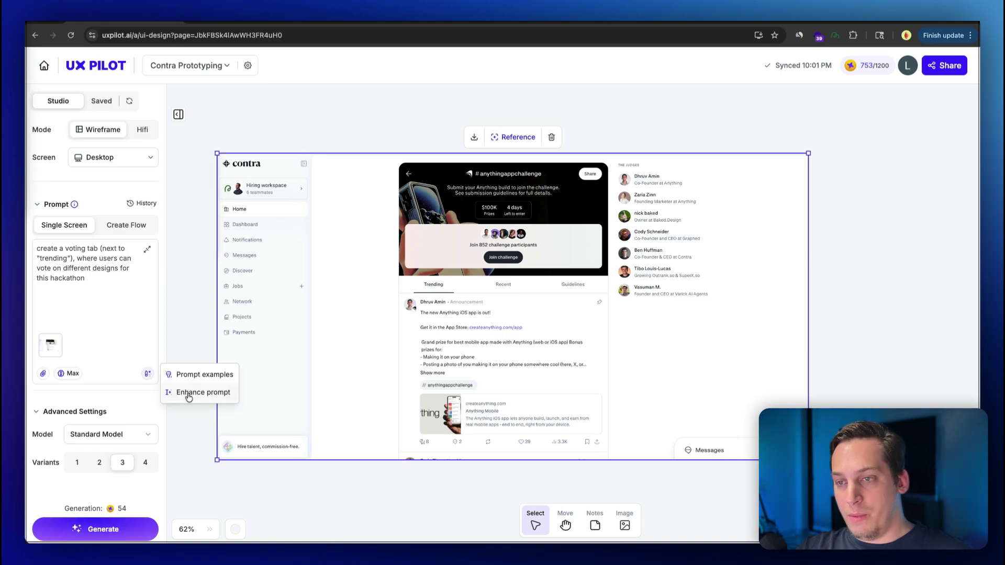
left_click(186, 393)
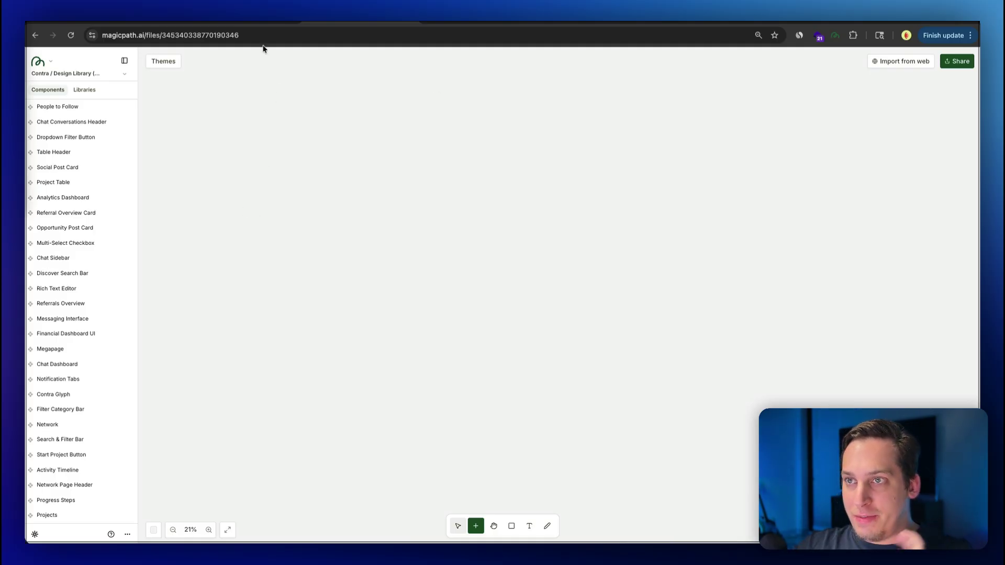
Capture the Contra page's left sidebar with MagicPath Web Capture and copy it as a component
left_click(244, 23)
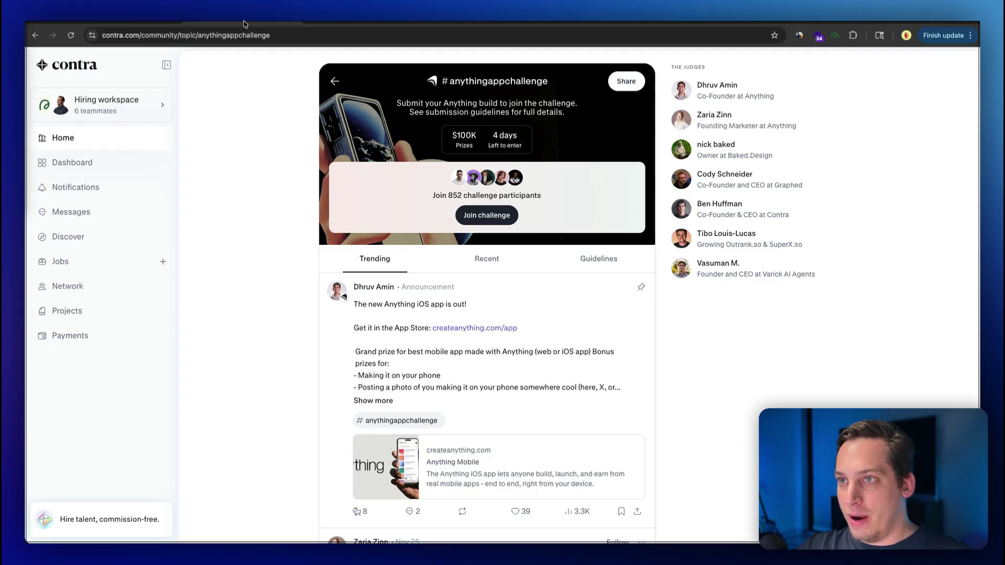
left_click(835, 36)
left_click(821, 119)
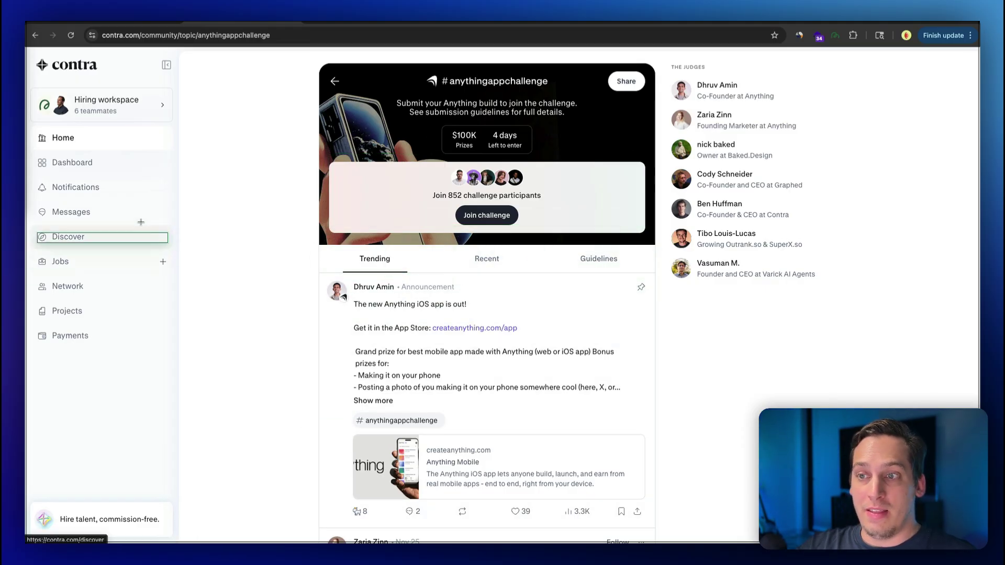
left_click(76, 392)
left_click(737, 119)
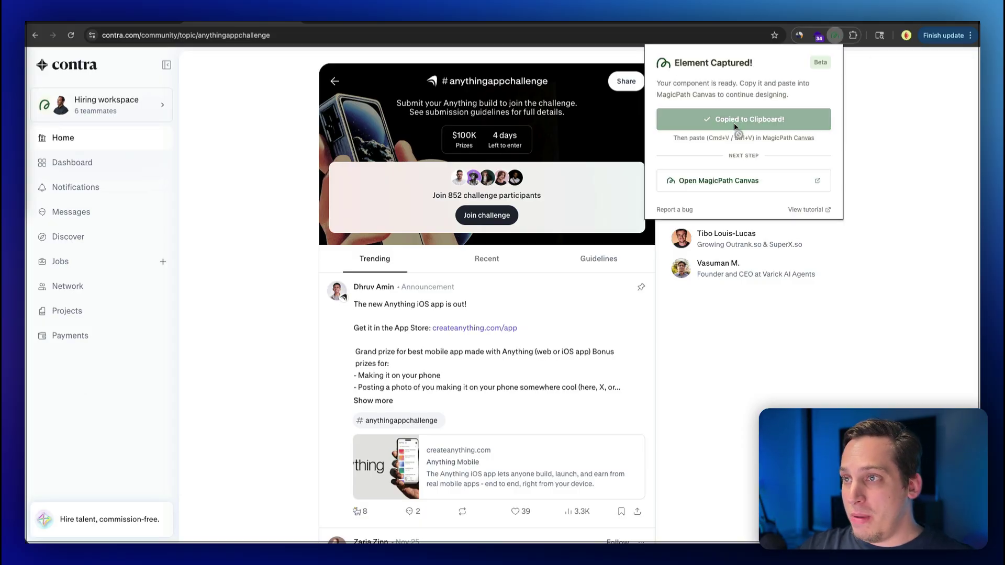
Paste the captured sidebar onto the MagicPath design library canvas
key("ctrl+Tab")
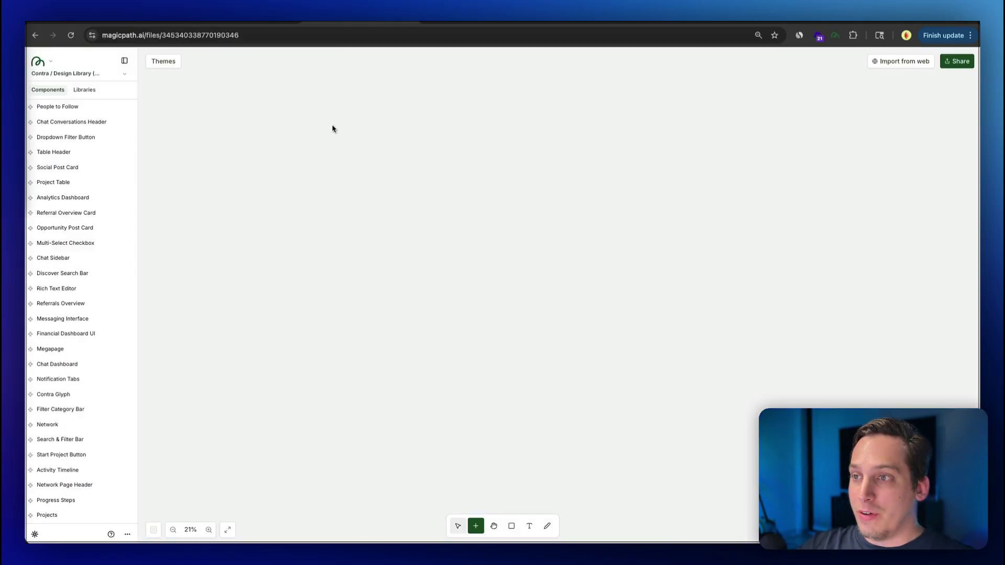
key("ctrl+v")
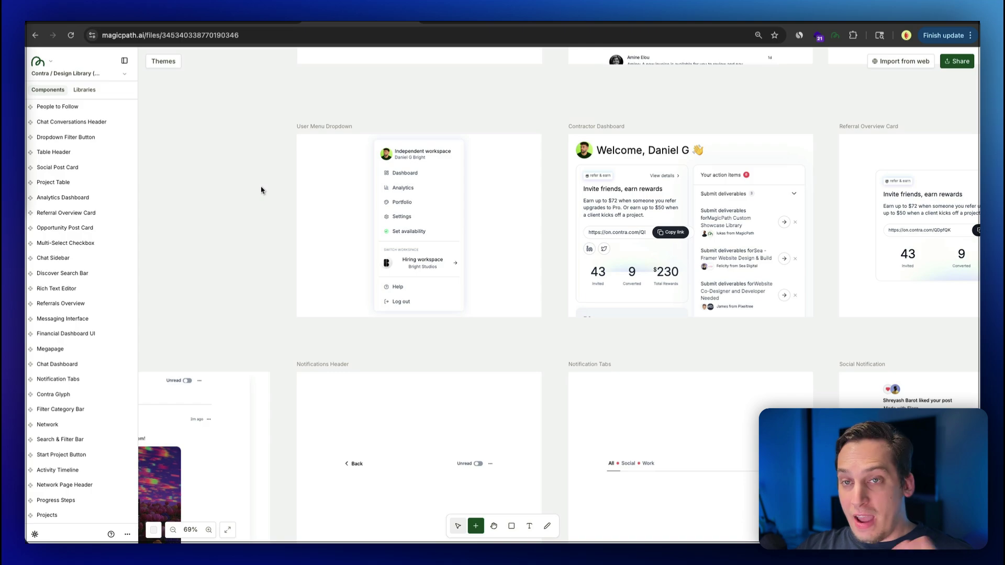
scroll(262, 190, "down", 6)
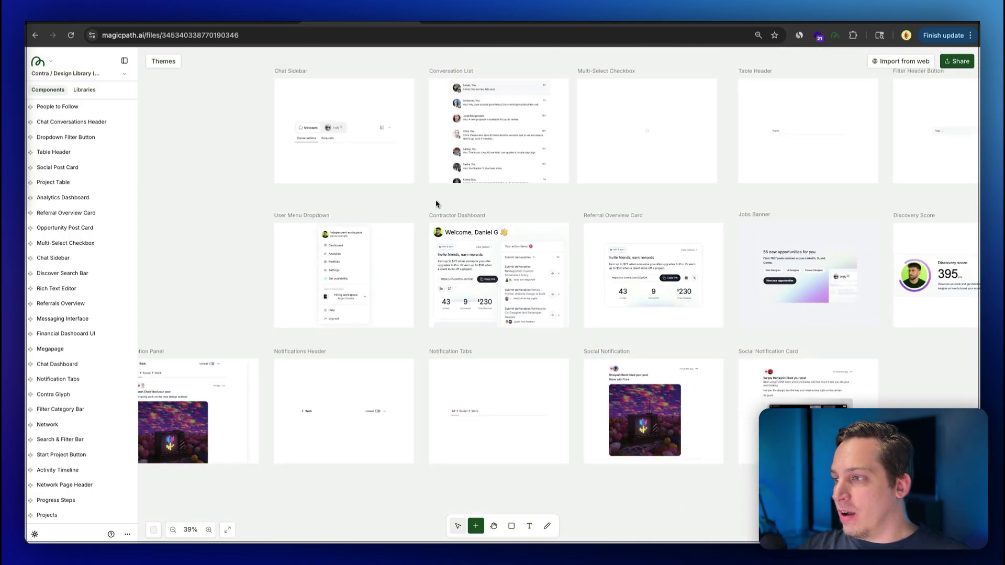
scroll(436, 203, "down", 5)
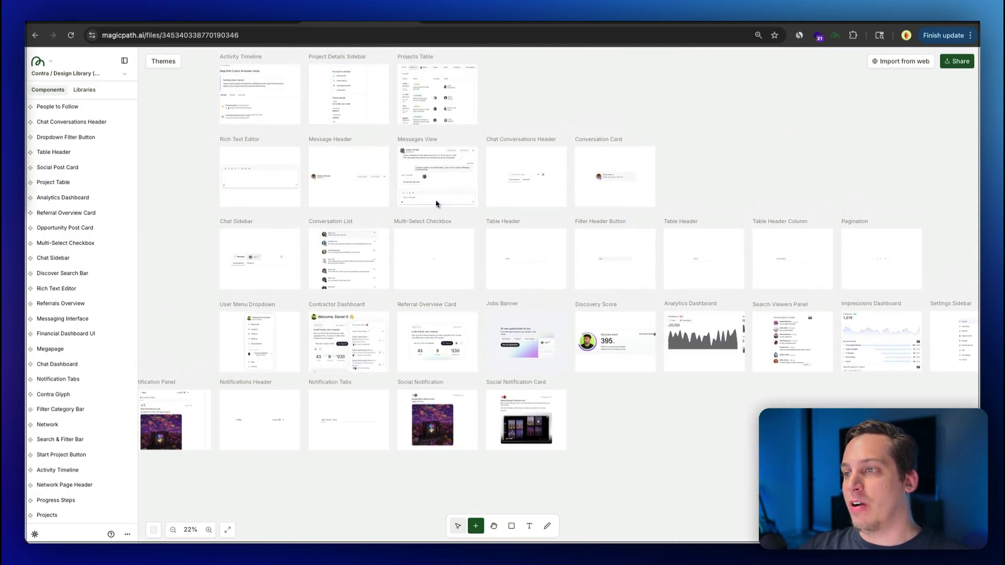
scroll(437, 204, "up", 3)
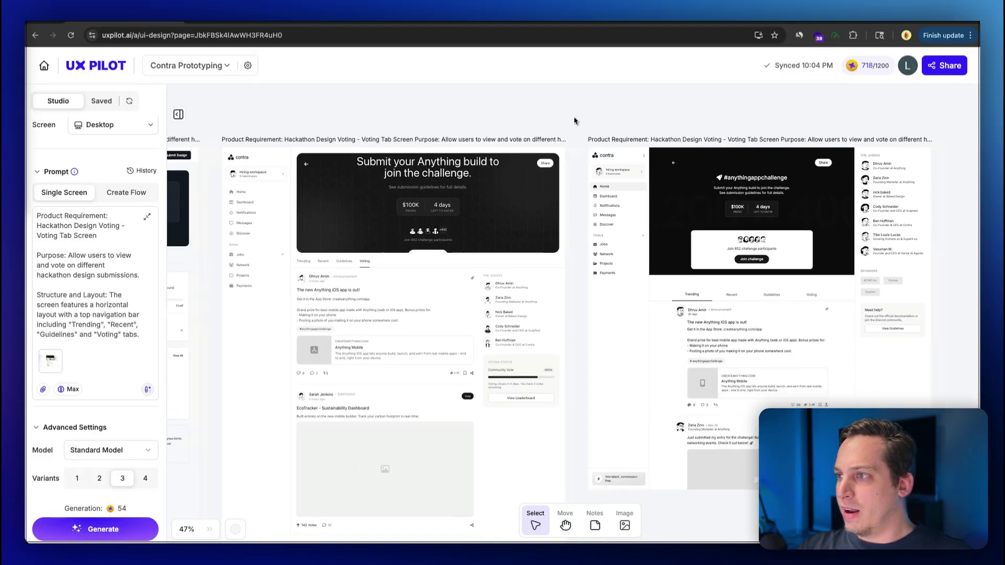
Select the generated screen with the Voting tab and switch it to Interact mode
scroll(576, 118, "up", 5)
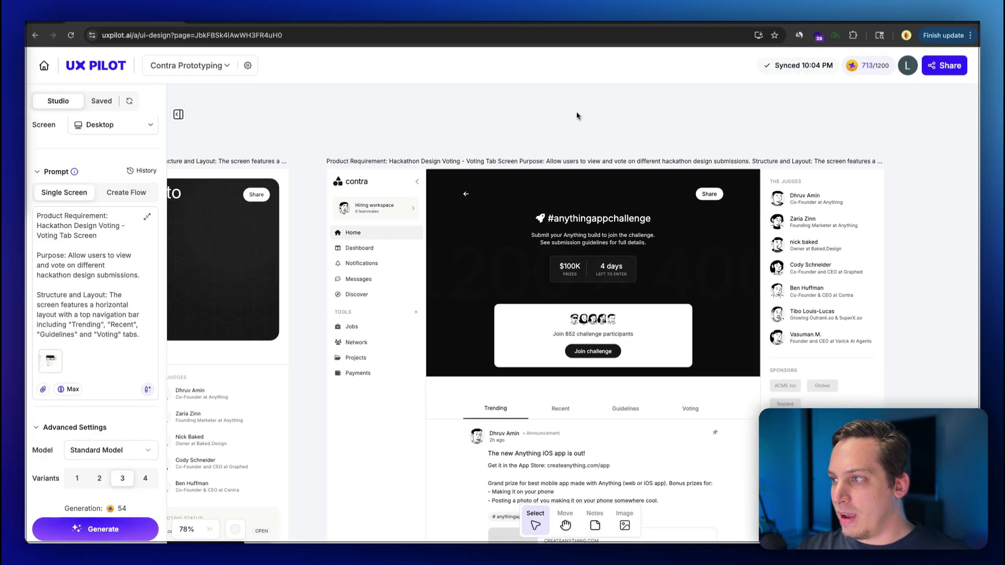
scroll(576, 116, "down", 3)
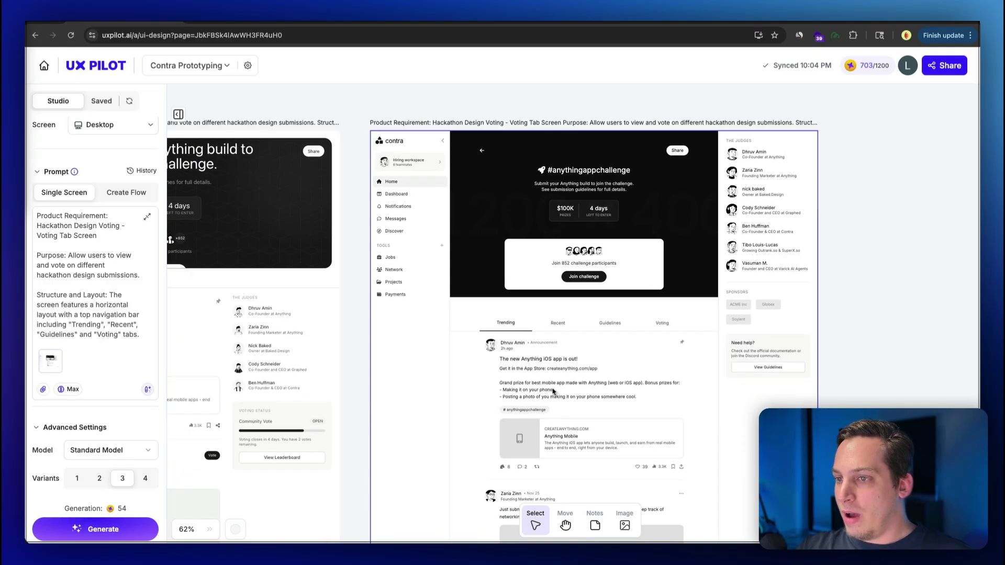
left_click(570, 330)
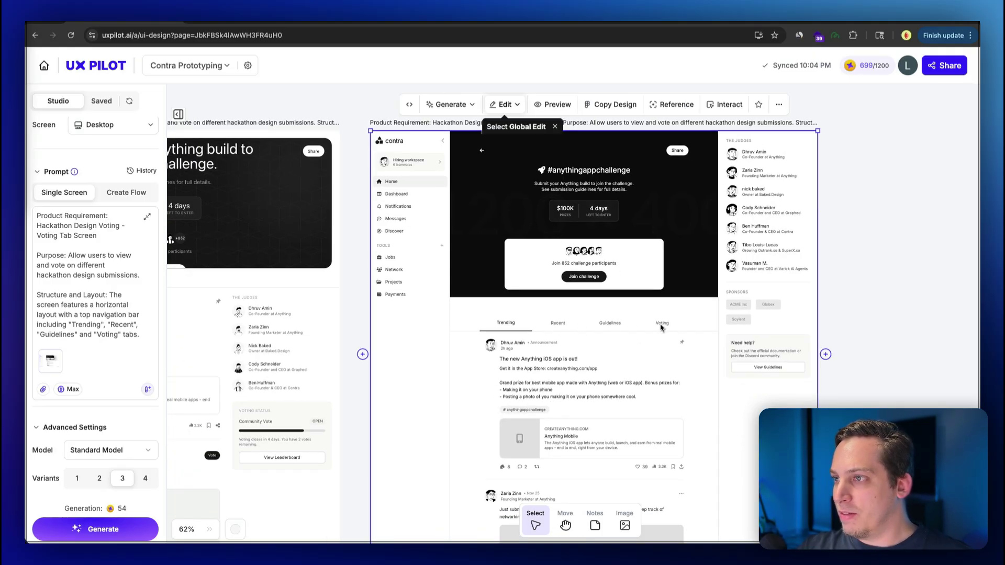
left_click(711, 106)
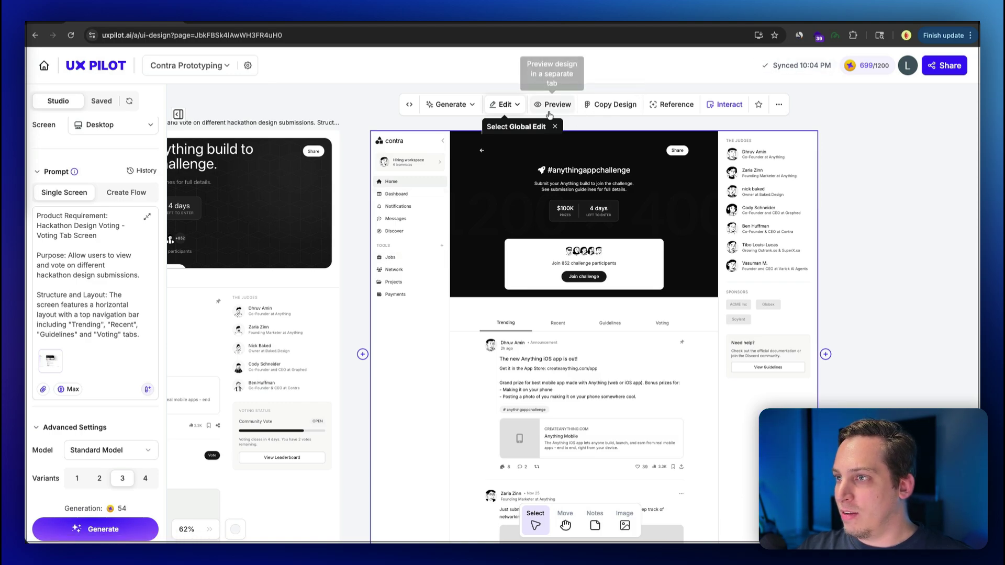
Scroll the interactive screen, check the Export options, and select the enhanced prompt text
scroll(864, 159, "down", 5)
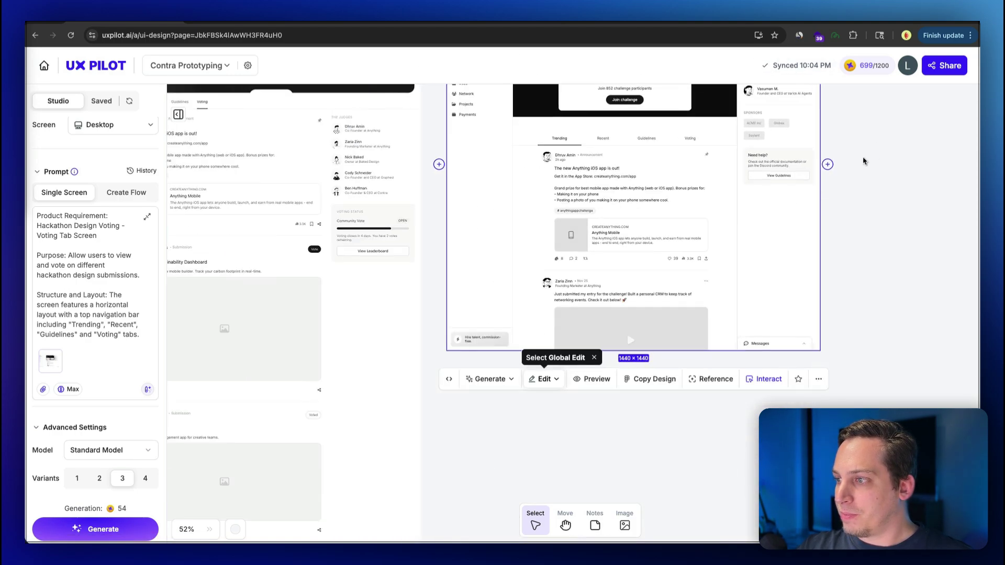
scroll(864, 161, "down", 4)
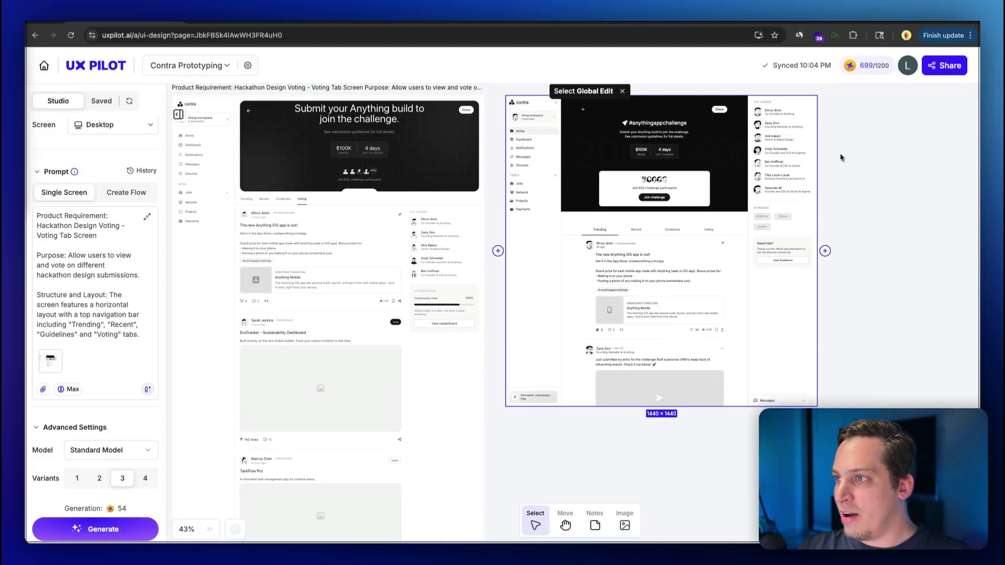
scroll(840, 157, "up", 5)
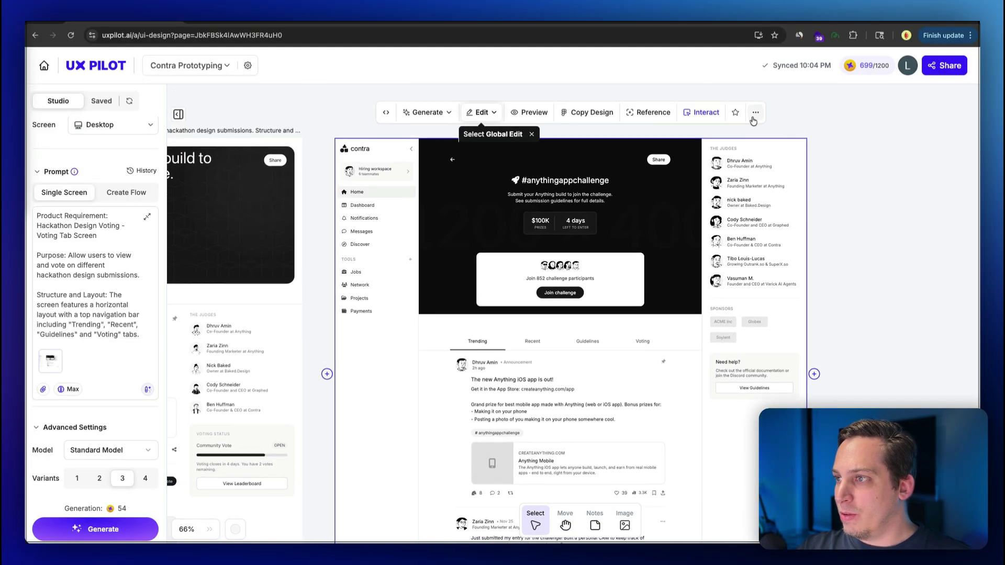
left_click(755, 113)
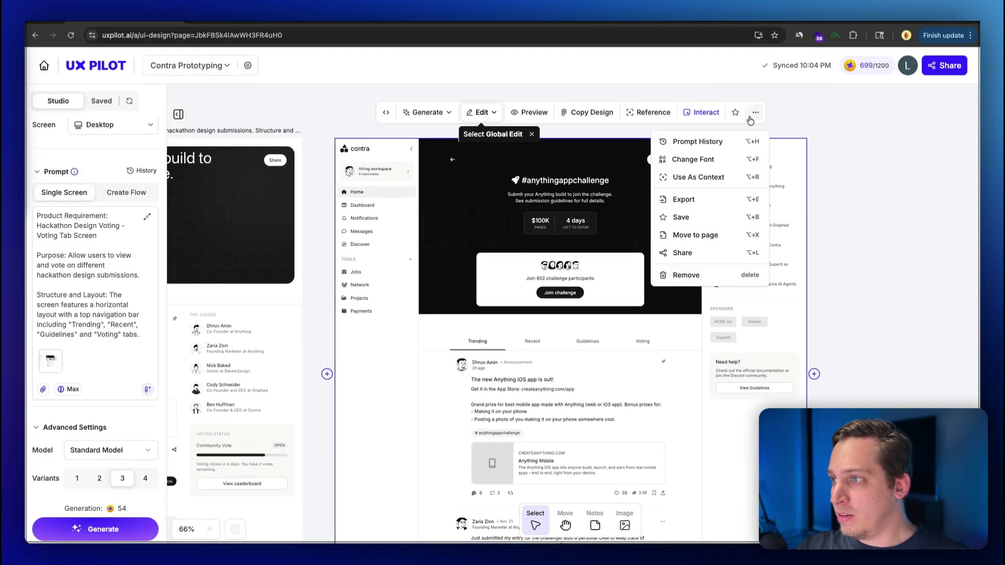
left_click_drag(31, 227, 146, 357)
Back in MagicPath, add a new empty component frame, then dismiss its chat box
key("ctrl+Tab")
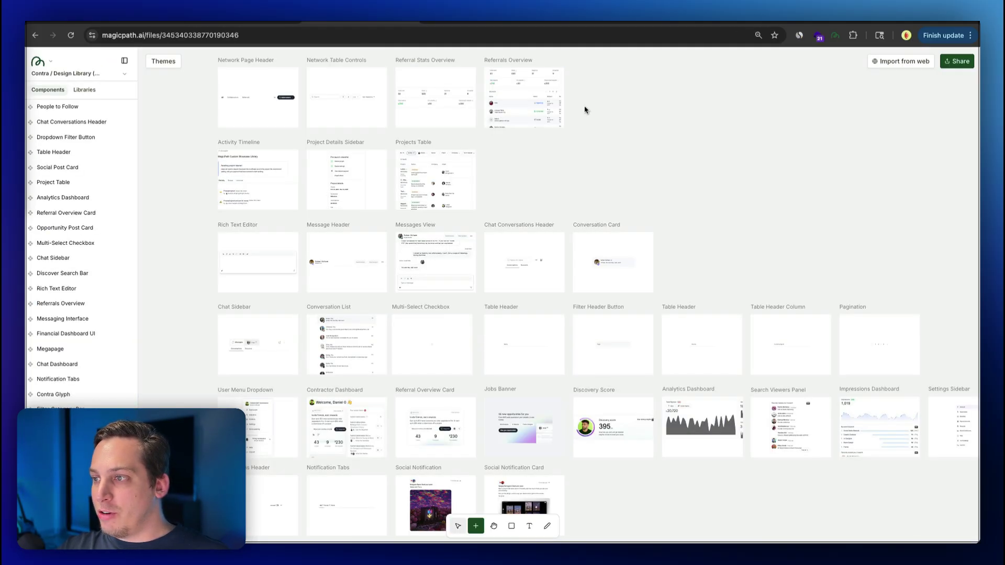
scroll(585, 110, "up", 2)
left_click(543, 117)
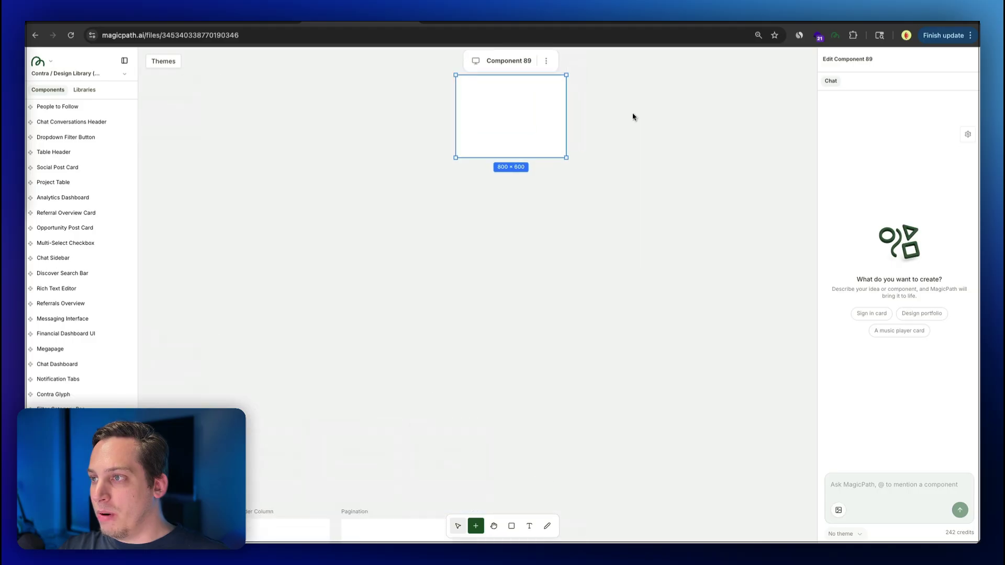
left_click(844, 476)
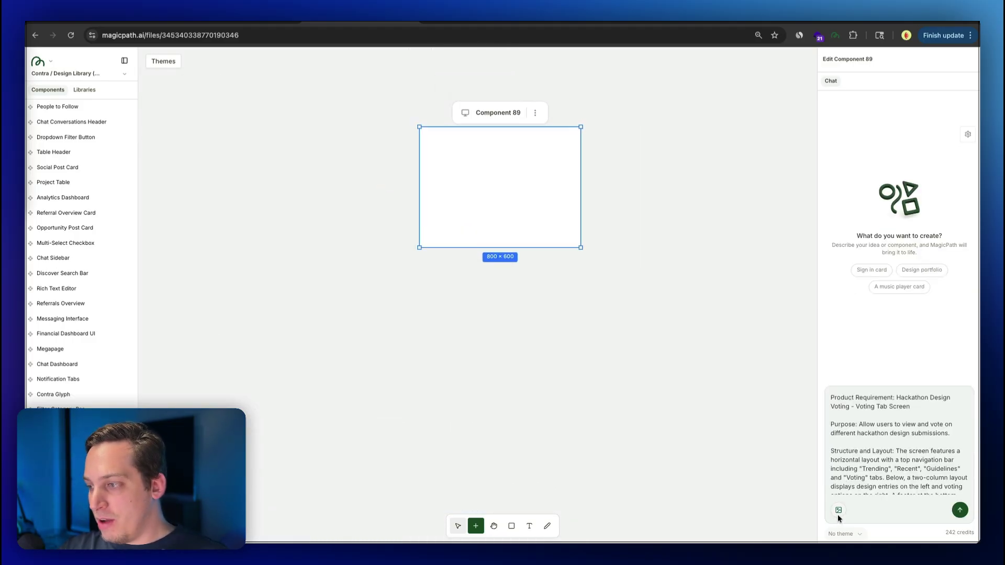
key("Escape")
Select the Social Feed component and move it toward the lower right
scroll(400, 96, "up", 5)
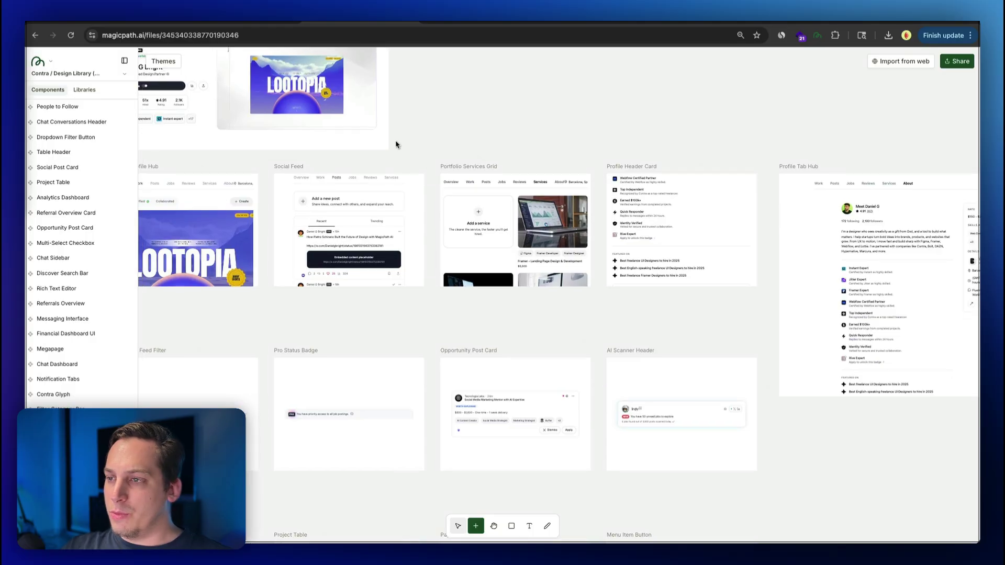
scroll(391, 166, "down", 3)
left_click(388, 186)
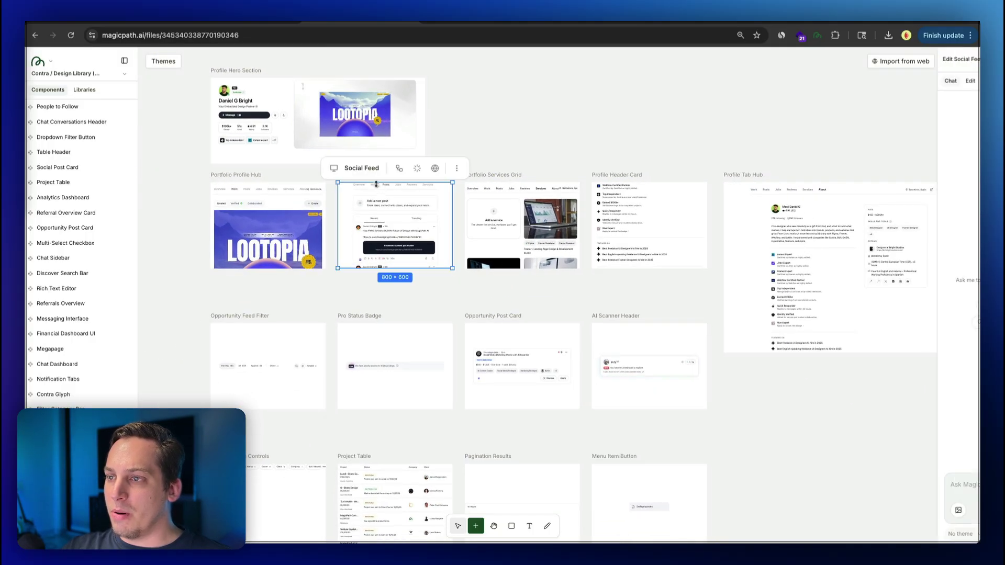
scroll(384, 179, "up", 5)
scroll(315, 166, "down", 3)
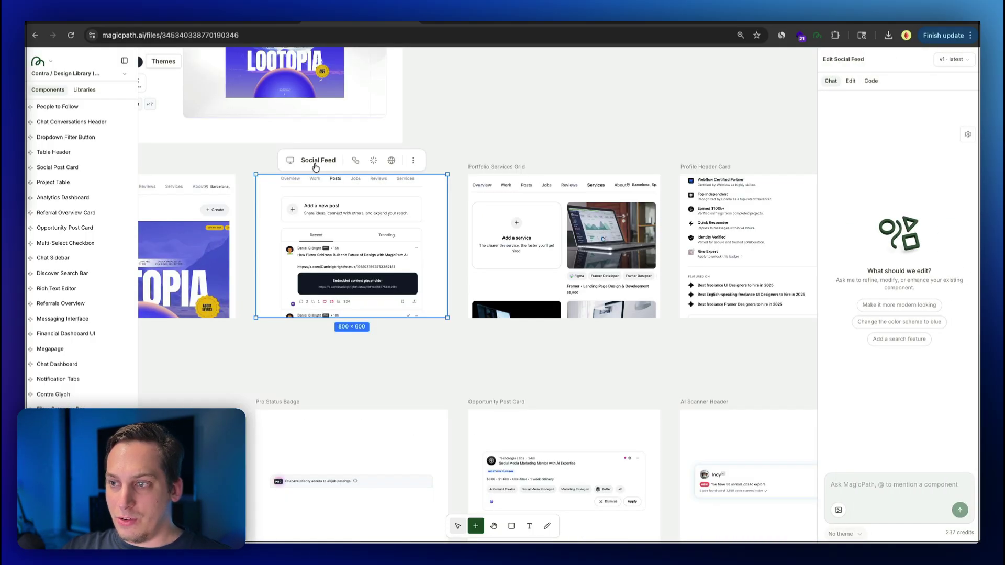
scroll(315, 166, "down", 5)
left_click_drag(316, 167, 715, 359)
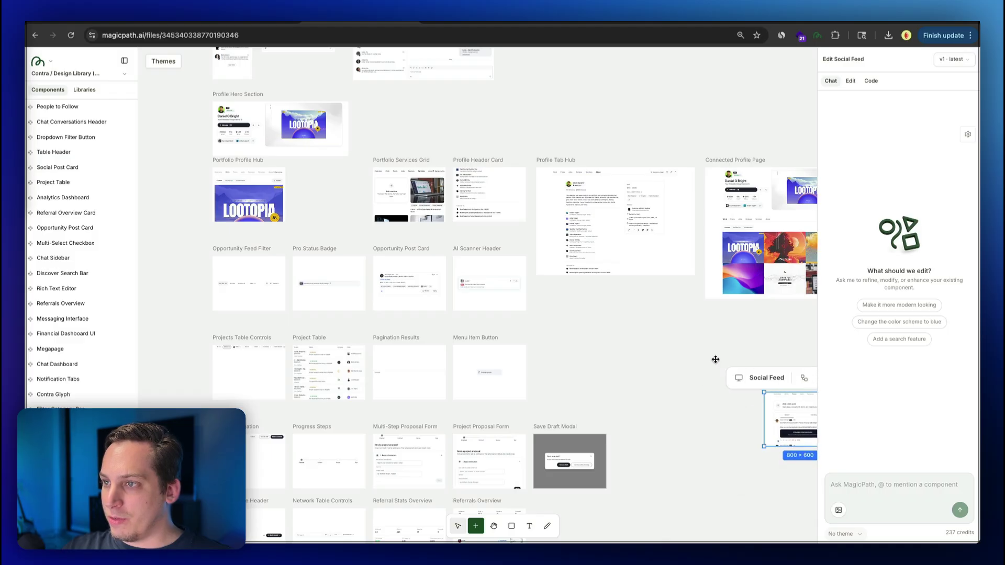
Paste a Social Feed copy, restore the original, and set the slightly smaller copy beside Component 89
scroll(715, 360, "right", 6)
scroll(716, 359, "down", 2)
key("super+v")
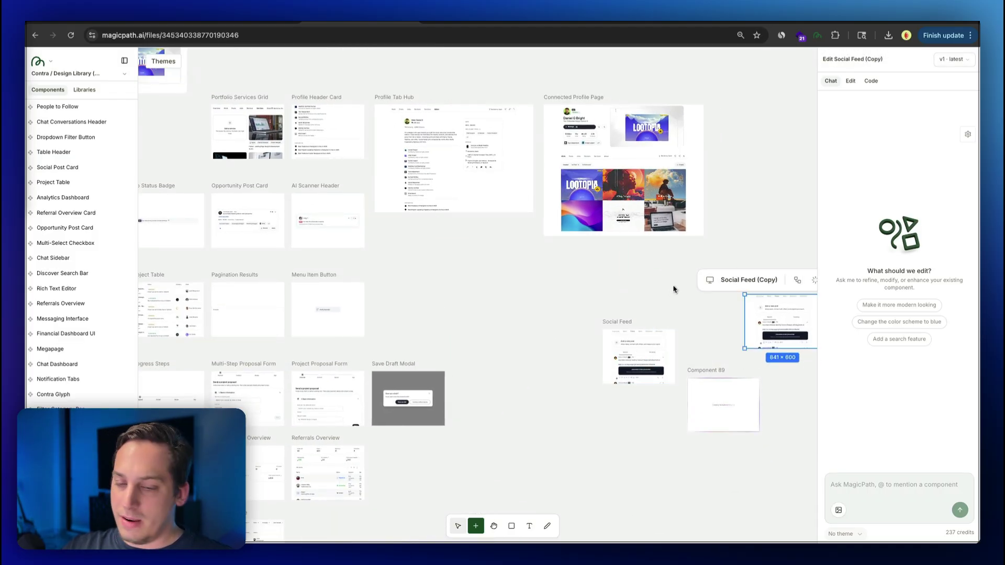
key("super+z")
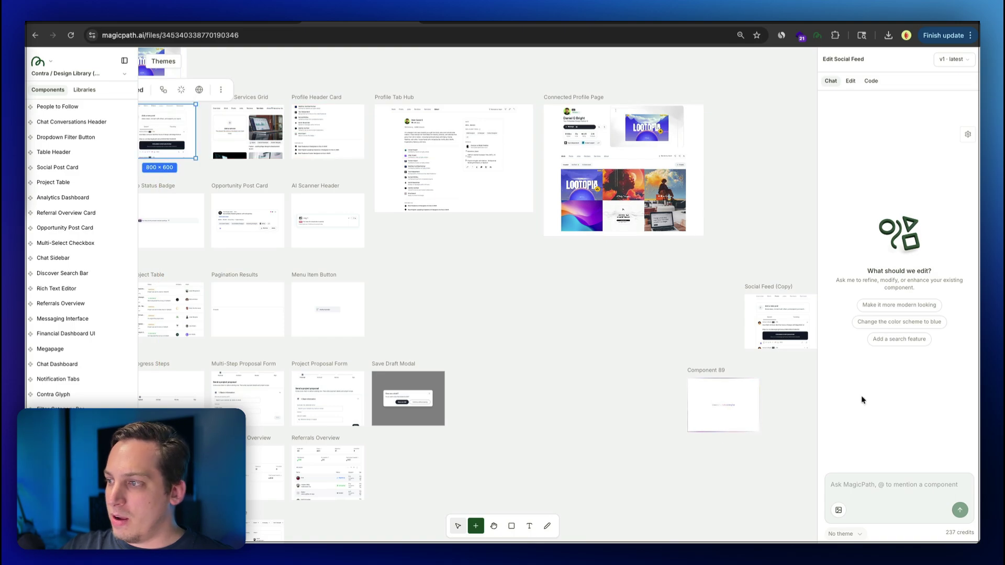
left_click_drag(762, 303, 621, 332)
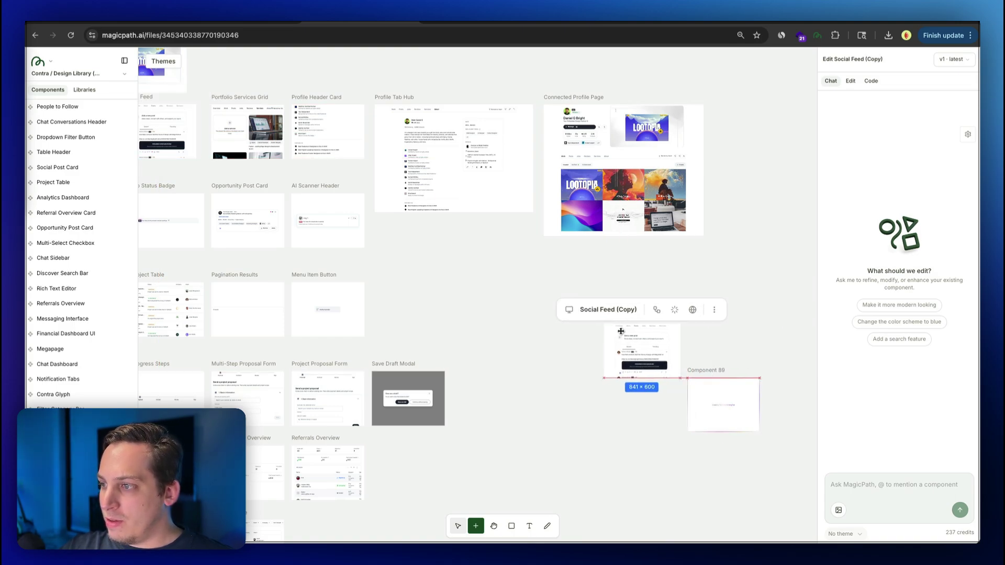
mouse_move(681, 325)
left_mouse_down()
mouse_move(670, 335)
mouse_move(680, 325)
left_mouse_up()
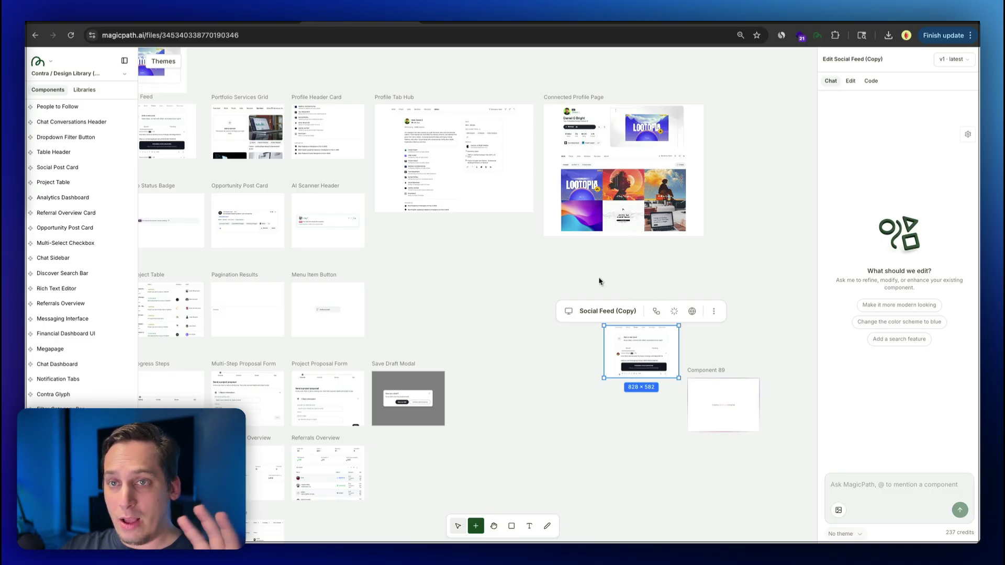
Select the User Menu Dropdown copy and move it aside
scroll(503, 270, "left", 2)
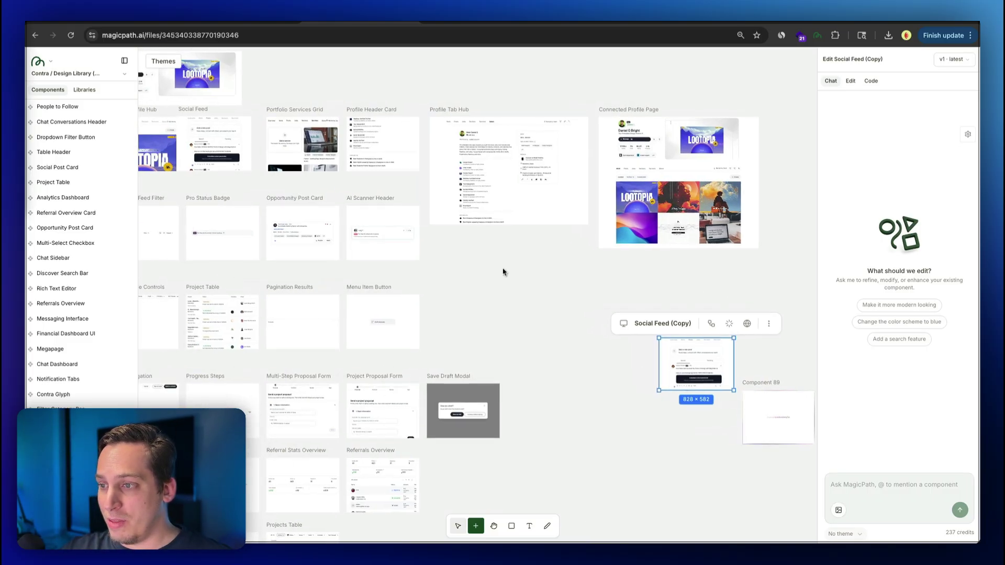
scroll(503, 272, "down", 3)
scroll(667, 260, "up", 3)
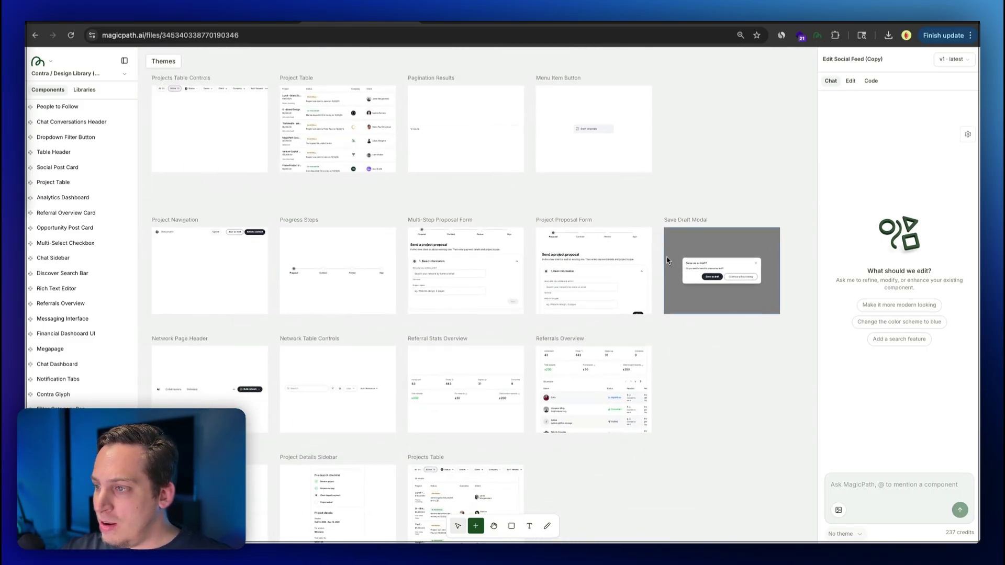
scroll(668, 260, "down", 5)
left_click(321, 359)
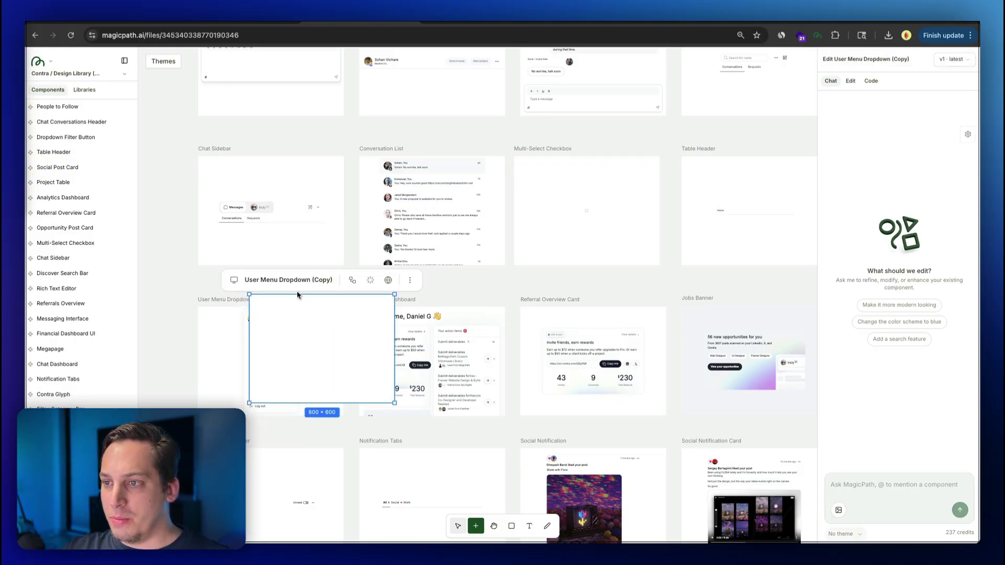
scroll(297, 295, "down", 5)
left_click_drag(293, 294, 268, 439)
Start a Generate > Flow from the challenge screen with overall context 'create a voting flow'
left_click(238, 352)
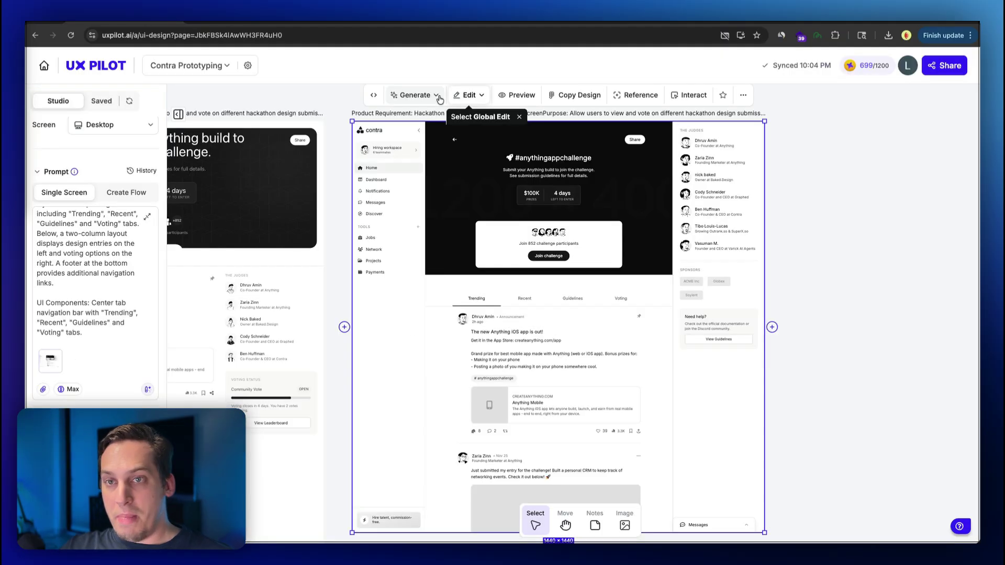
left_click(438, 96)
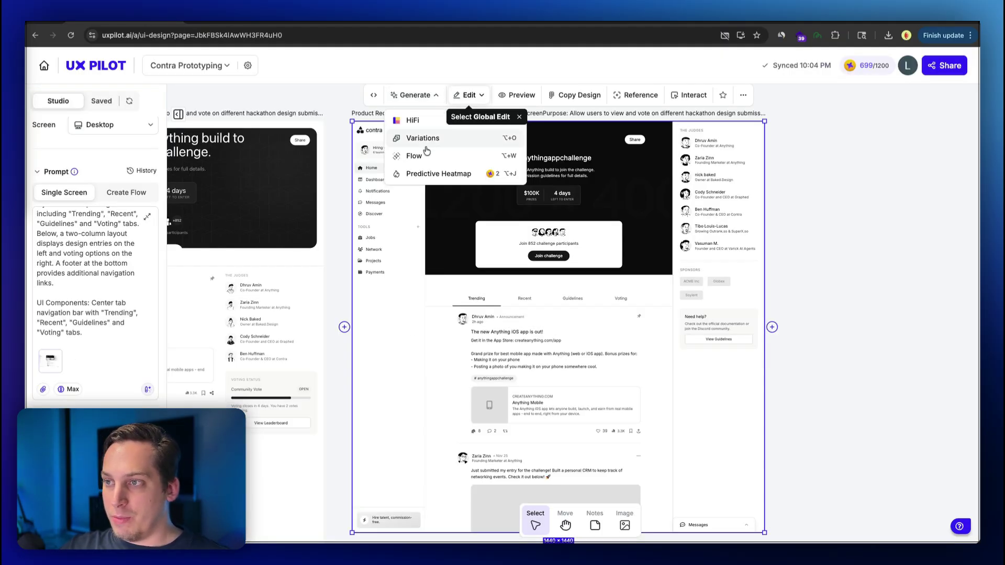
left_click(424, 155)
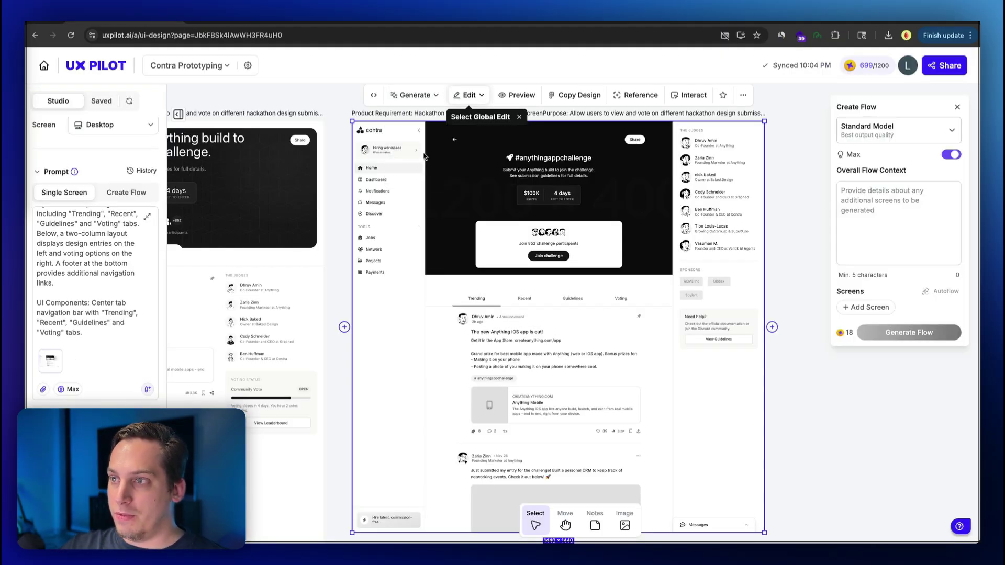
left_click(890, 206)
type("create a voting flow")
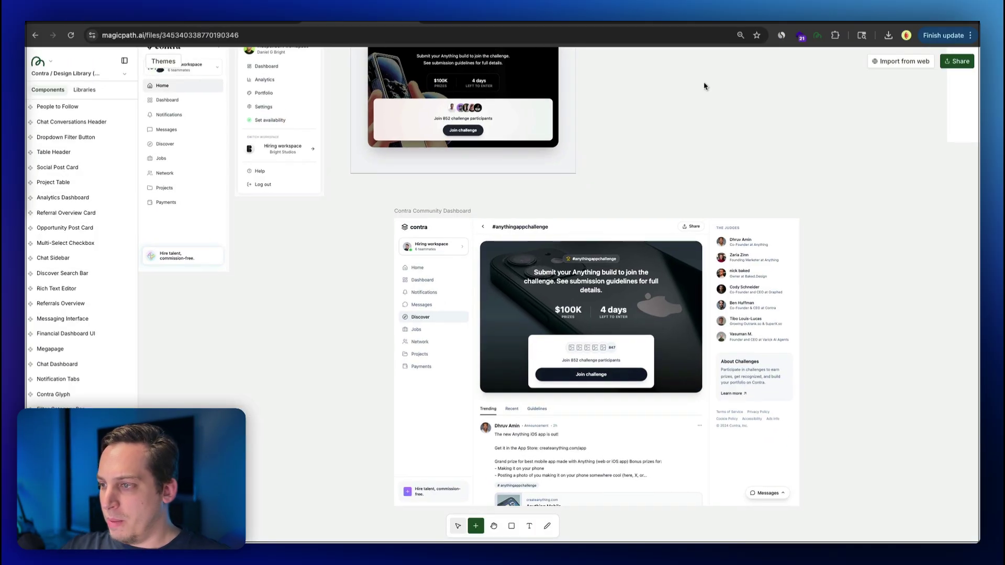
scroll(540, 236, "down", 2)
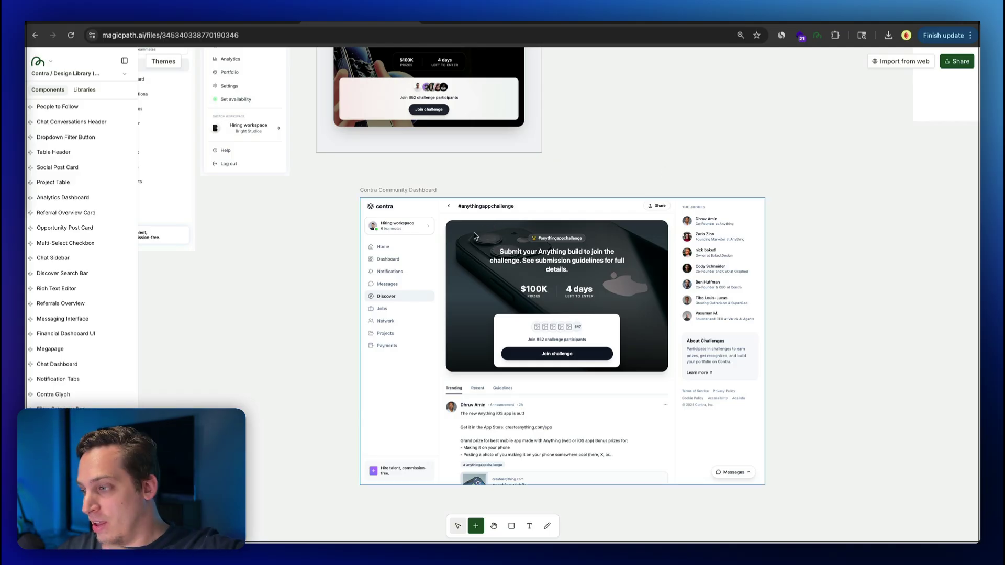
Select the Contra Community Dashboard frame and draft, then clear, a request in the Edit chat
scroll(555, 148, "up", 2)
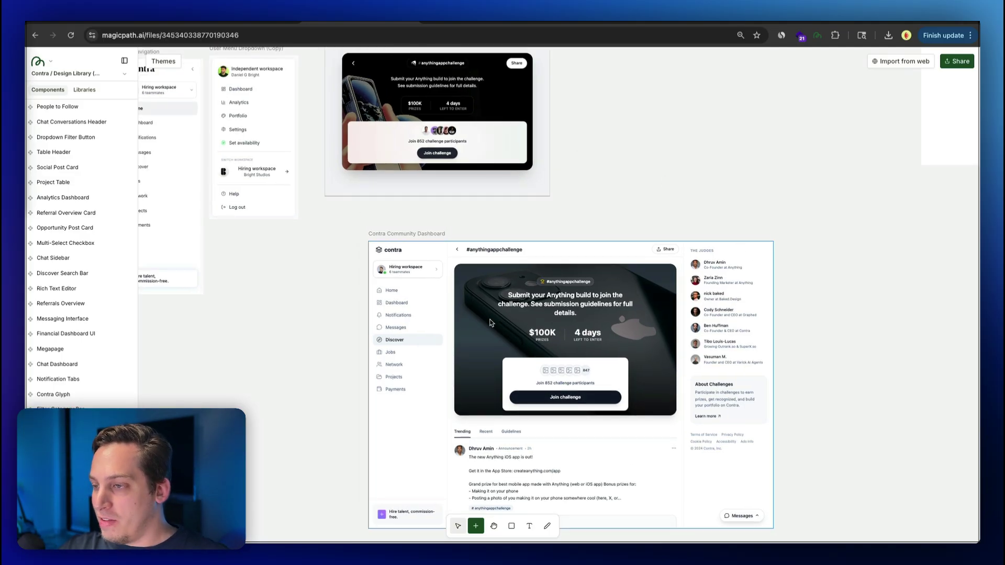
scroll(512, 331, "up", 3)
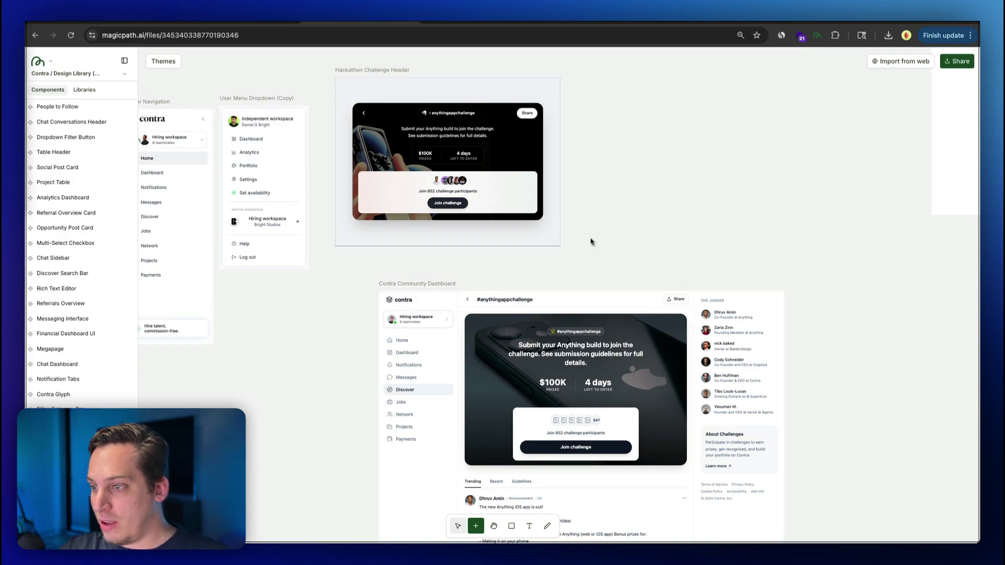
scroll(590, 242, "down", 3)
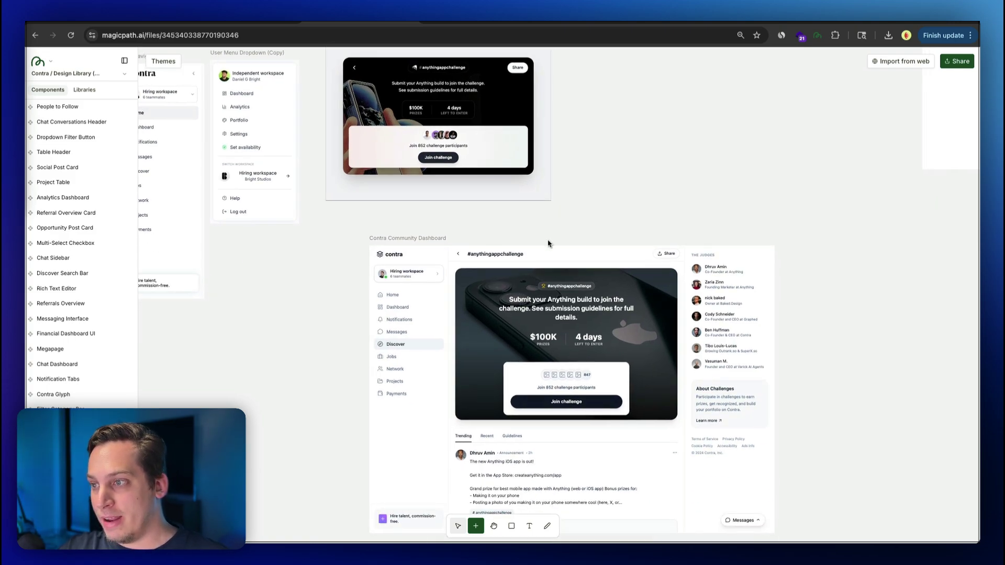
left_click(477, 292)
type("replace the header image with")
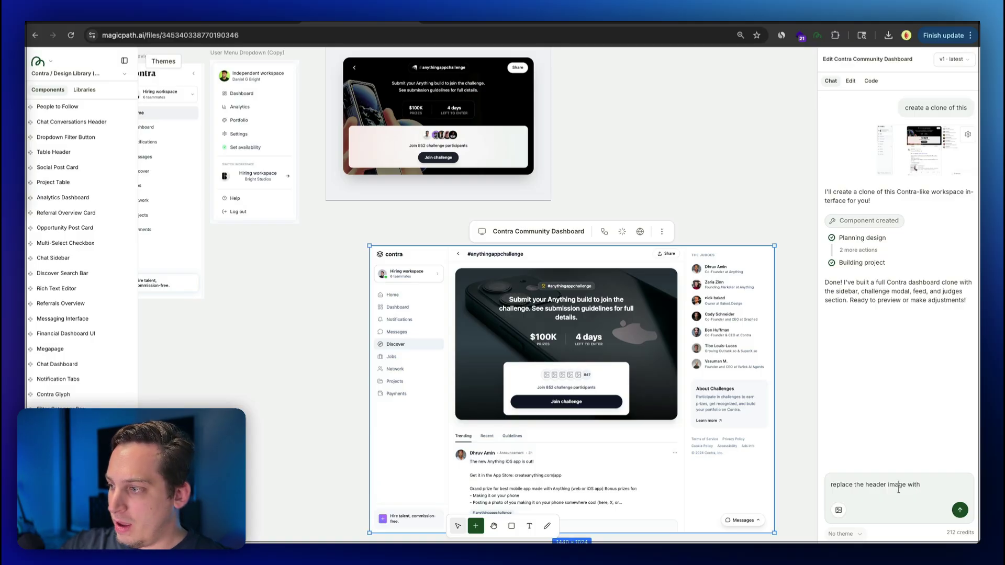
key("super+a")
key("BackSpace")
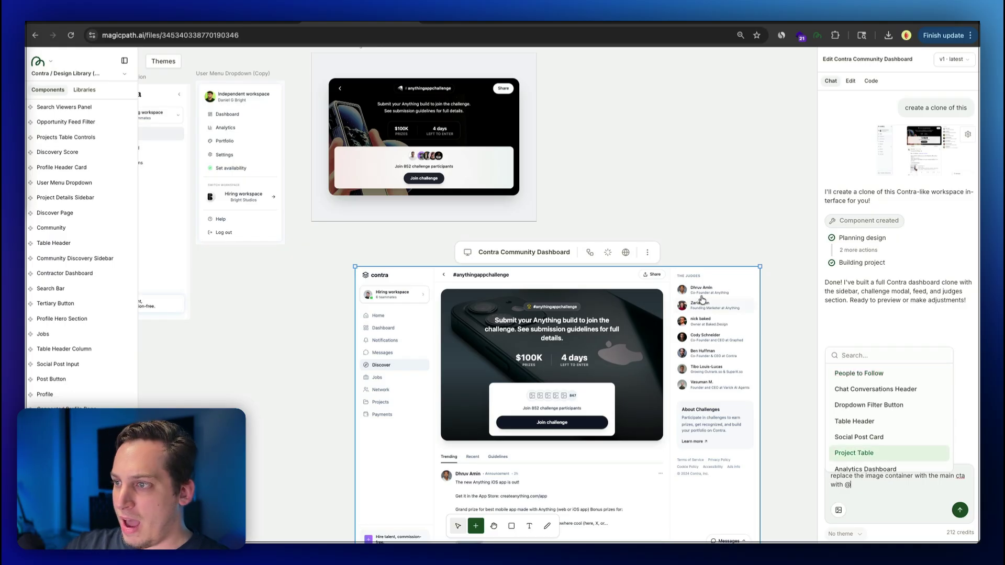
scroll(688, 214, "up", 2)
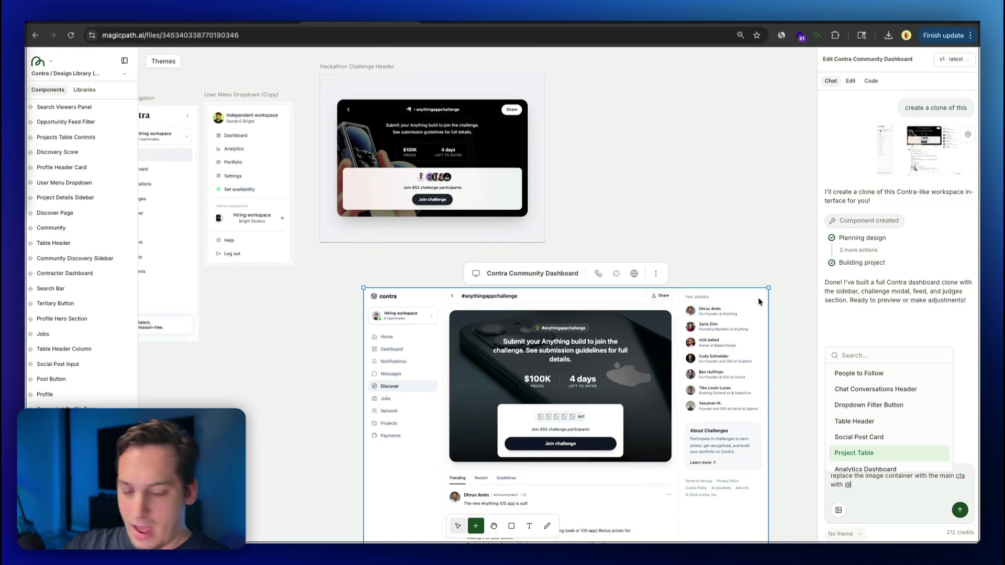
type("ack")
scroll(851, 361, "down", 3)
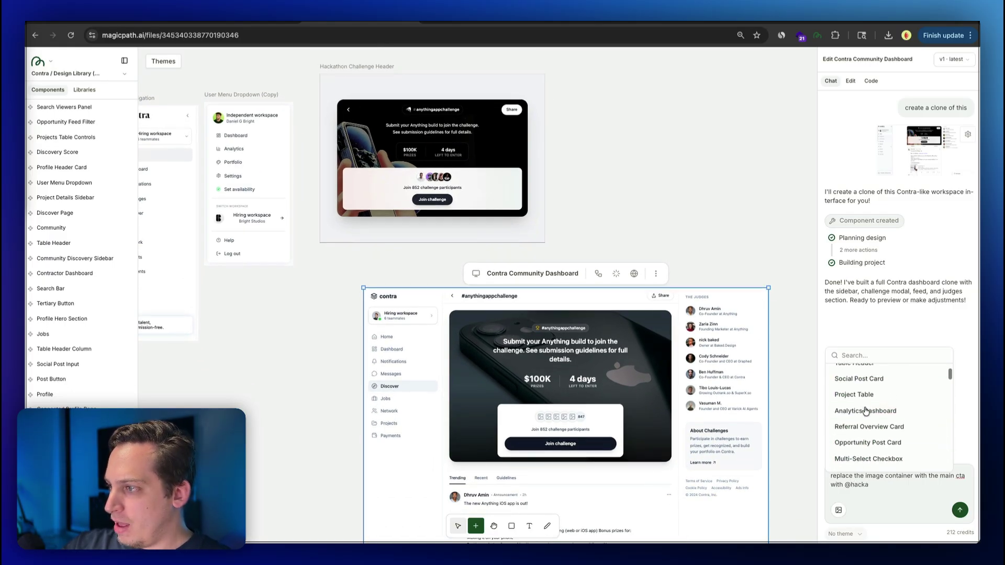
type("hacka")
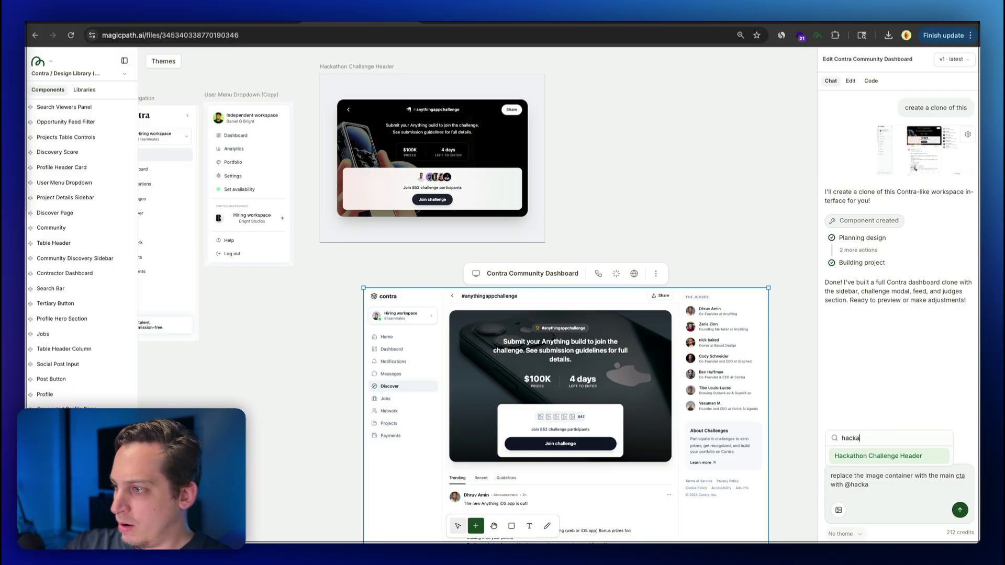
left_click(872, 457)
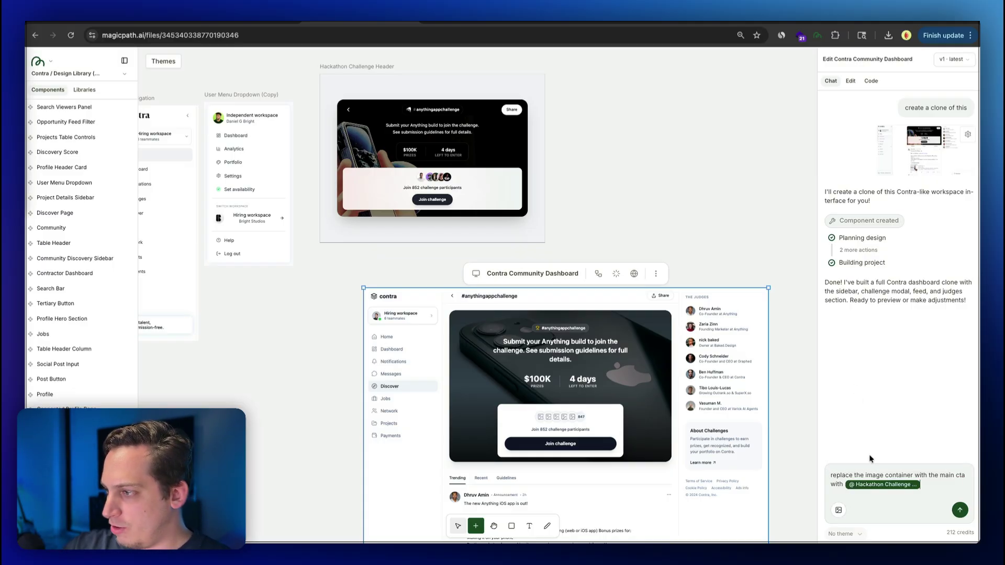
left_click(961, 511)
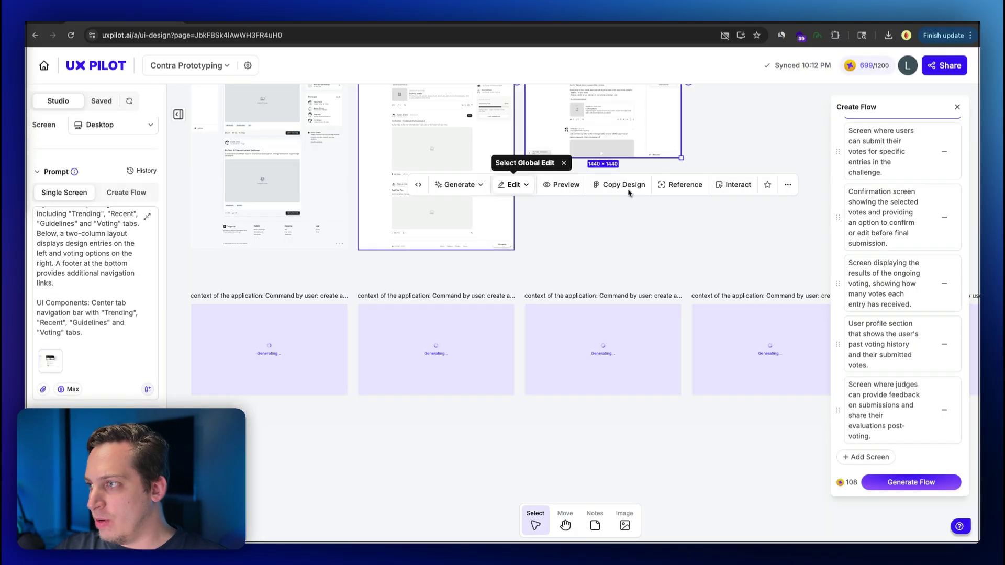
Pan across the canvas to review the generated entry voting, Confirm Your Votes and voting dashboard screens
scroll(635, 245, "right", 3)
scroll(635, 244, "down", 1)
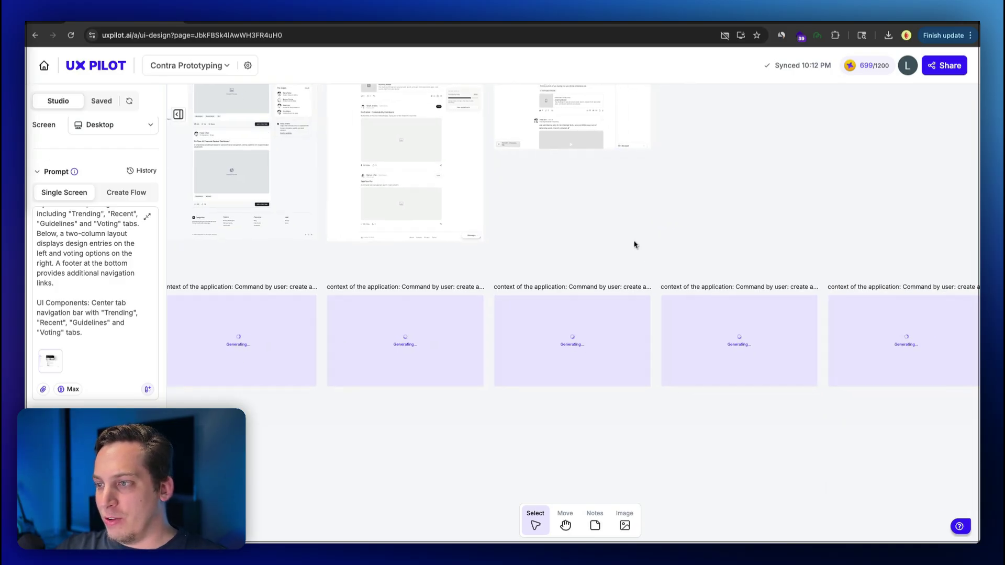
scroll(635, 245, "down", 5)
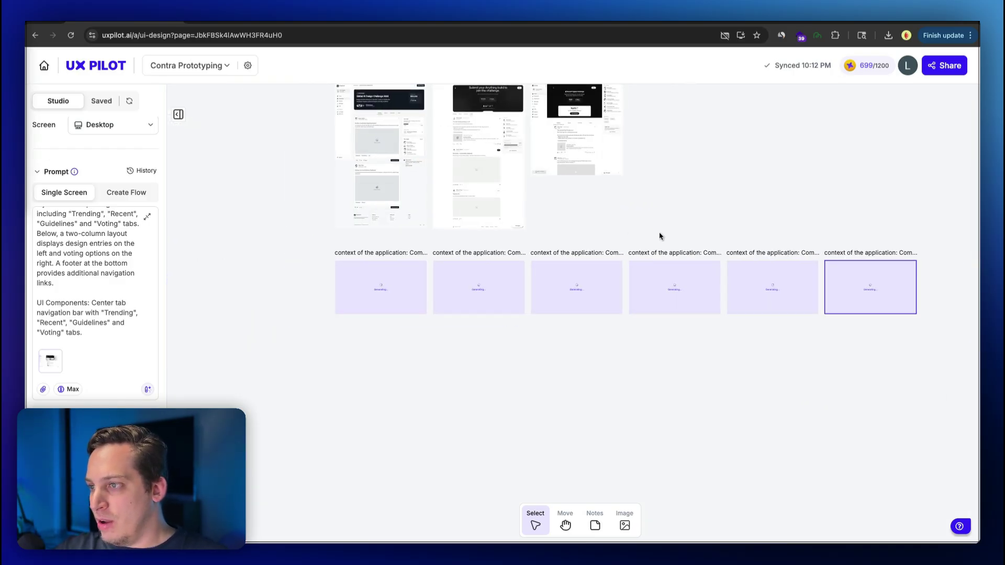
scroll(575, 254, "up", 4)
scroll(575, 254, "up", 2)
scroll(499, 260, "left", 3)
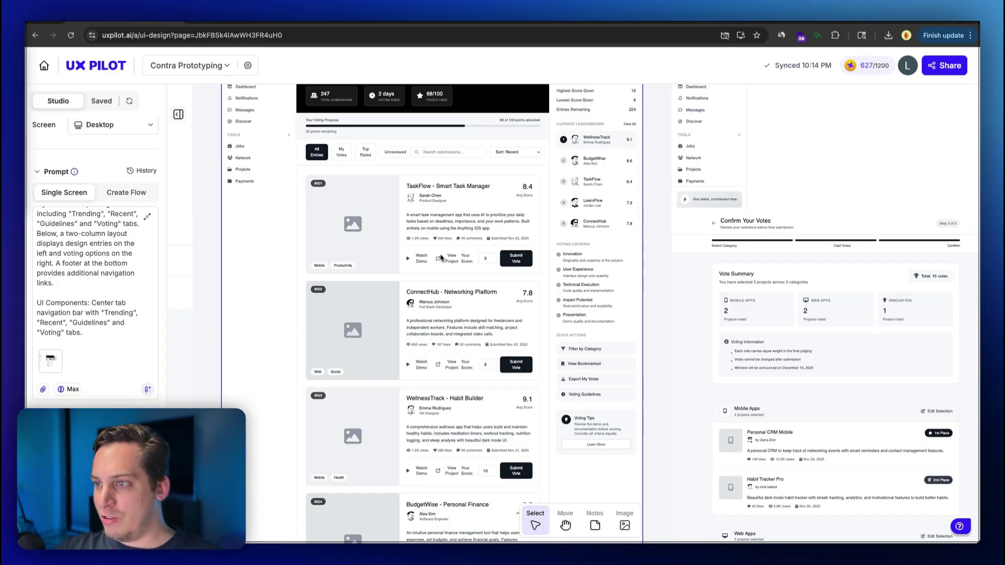
scroll(477, 279, "right", 5)
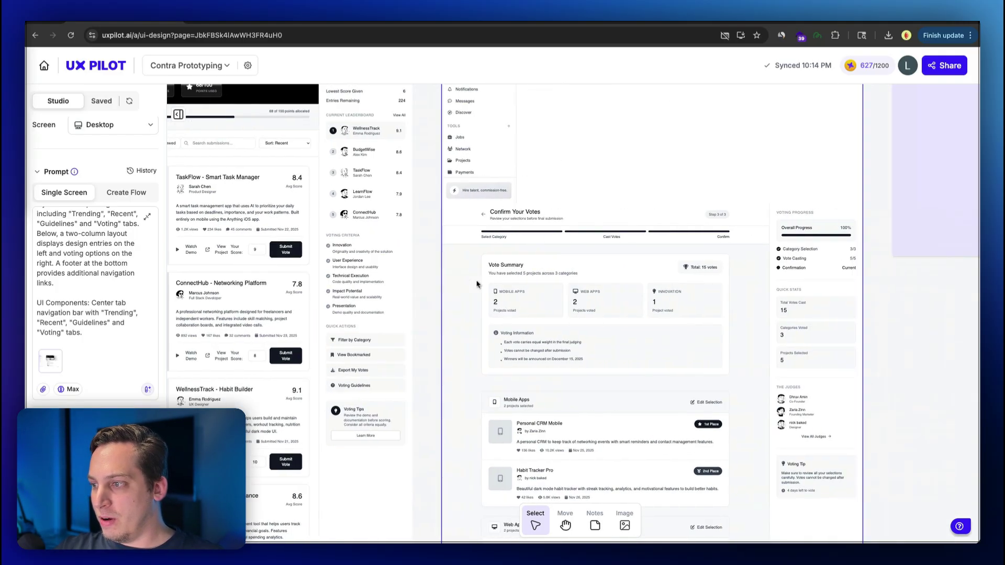
scroll(419, 299, "left", 10)
scroll(394, 310, "left", 3)
scroll(394, 310, "down", 1)
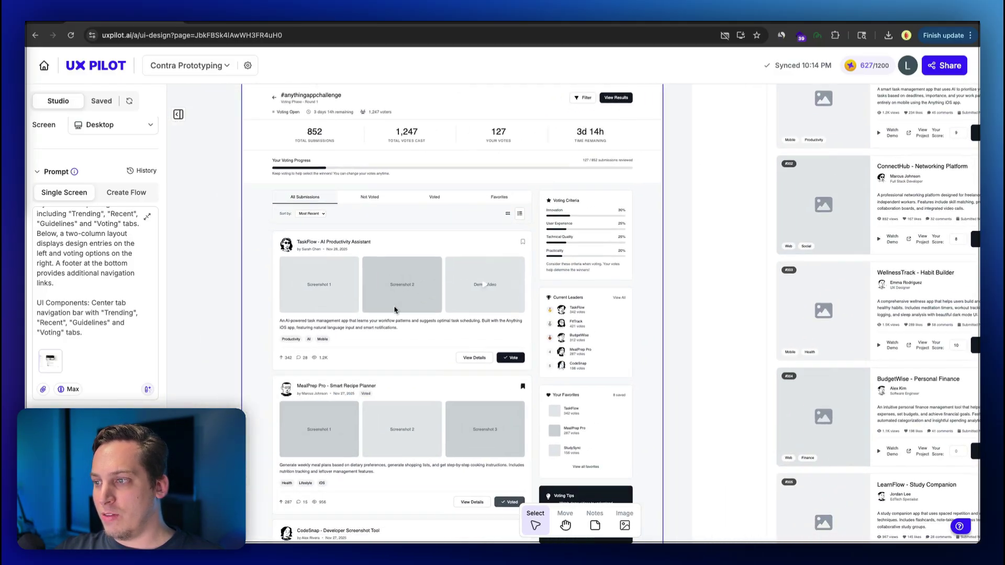
scroll(395, 309, "up", 2)
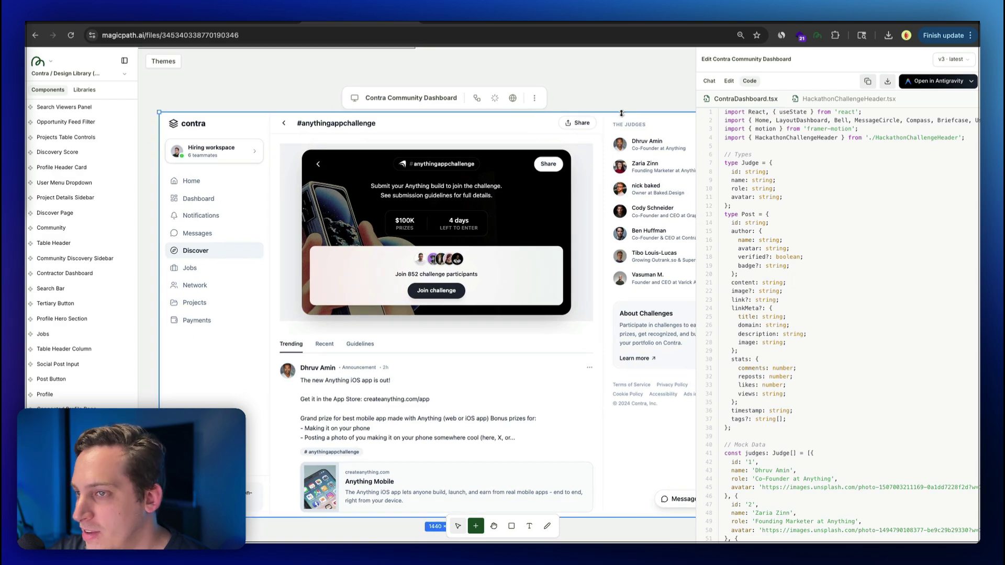
Switch the challenge page to its Voting tab and scroll through the 'Vote for Your Favorites' submission cards
scroll(579, 274, "down", 2)
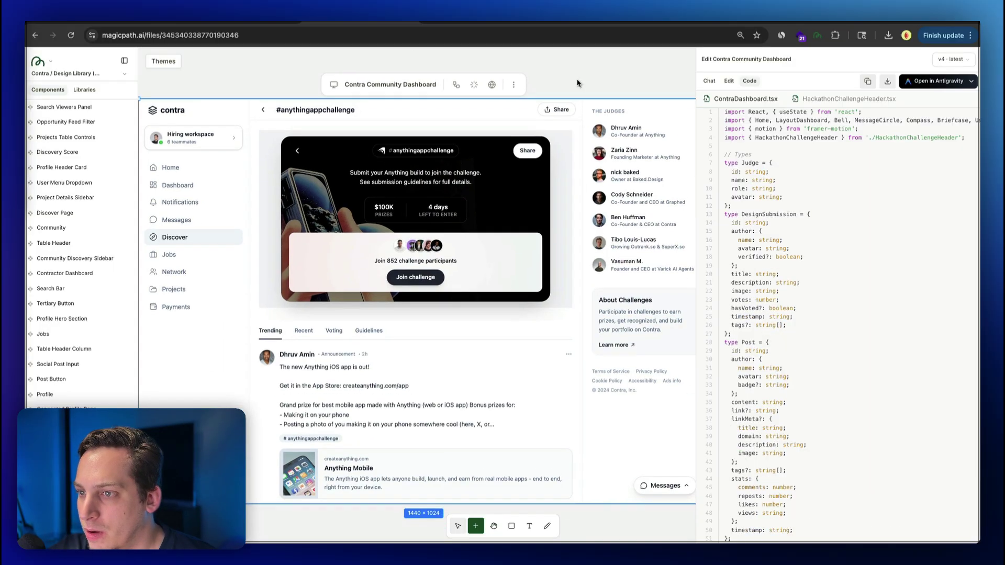
left_click(335, 329)
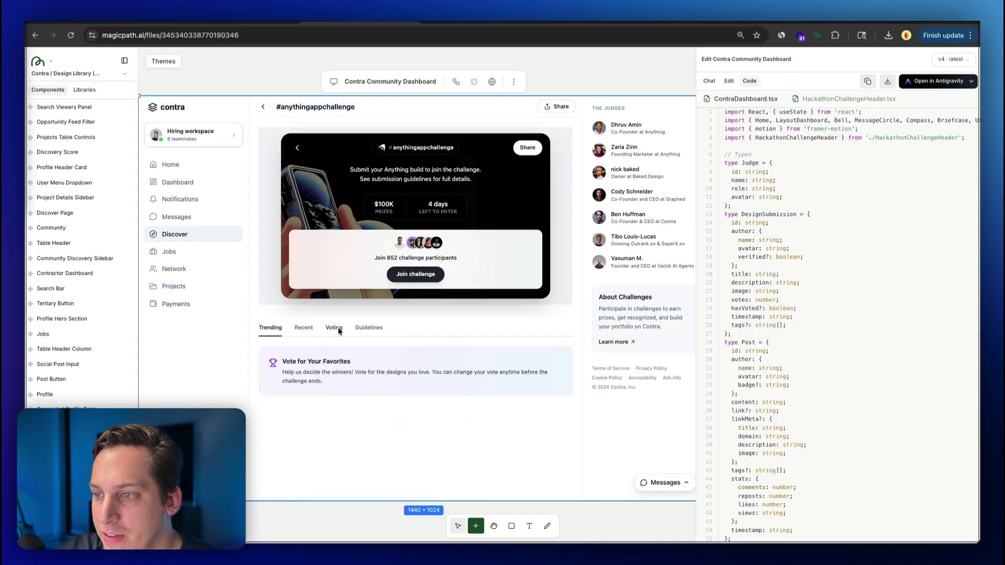
scroll(512, 360, "down", 3)
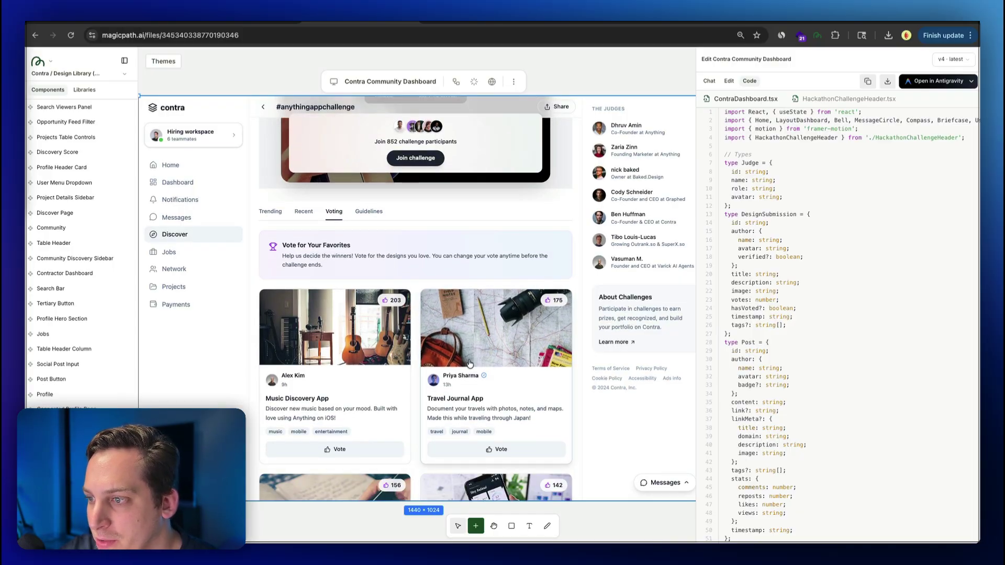
scroll(414, 356, "down", 3)
scroll(340, 408, "down", 2)
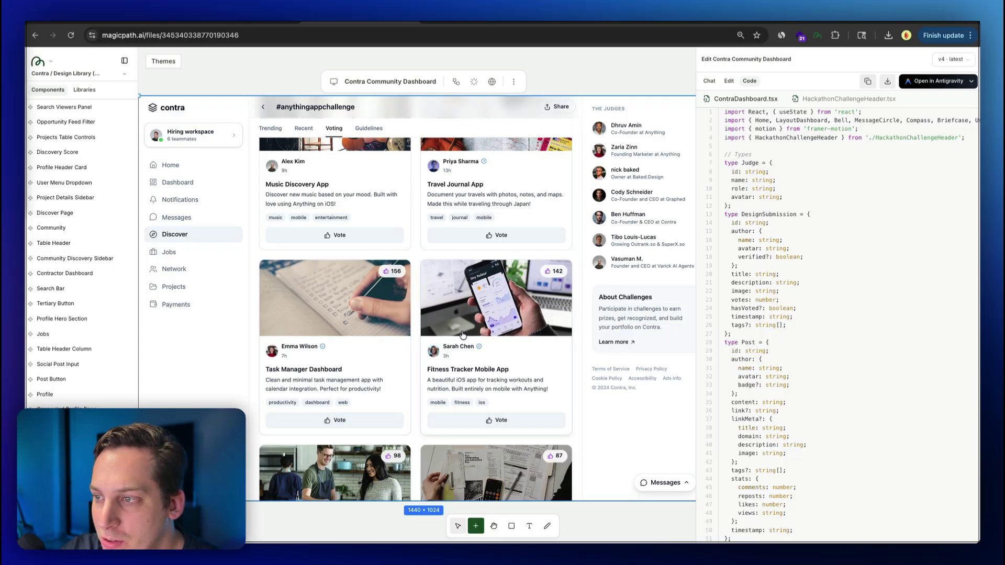
scroll(401, 314, "up", 2)
scroll(401, 315, "up", 4)
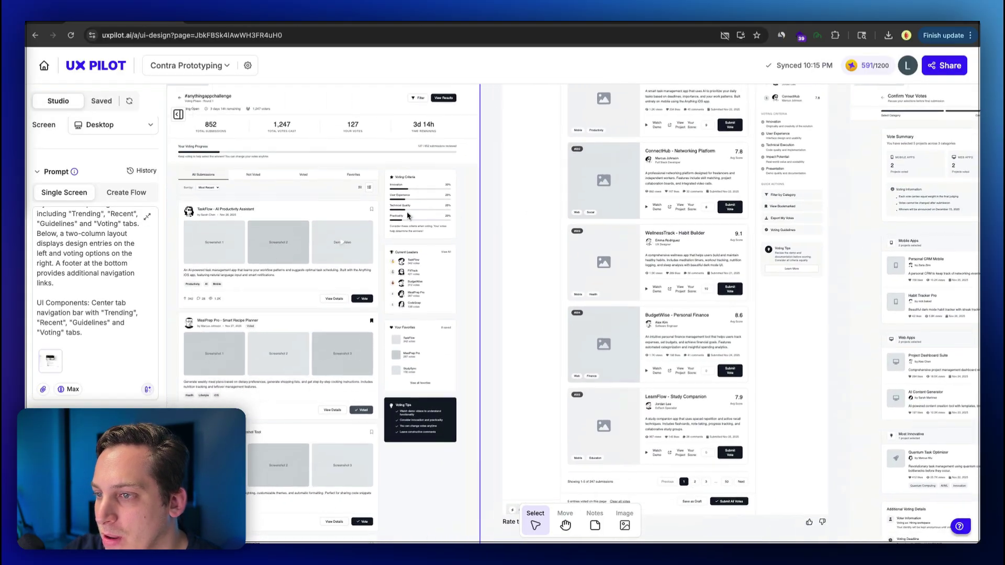
Zoom onto the Confirm Your Votes screen and capture its Vote Summary card as an image
scroll(408, 216, "right", 10)
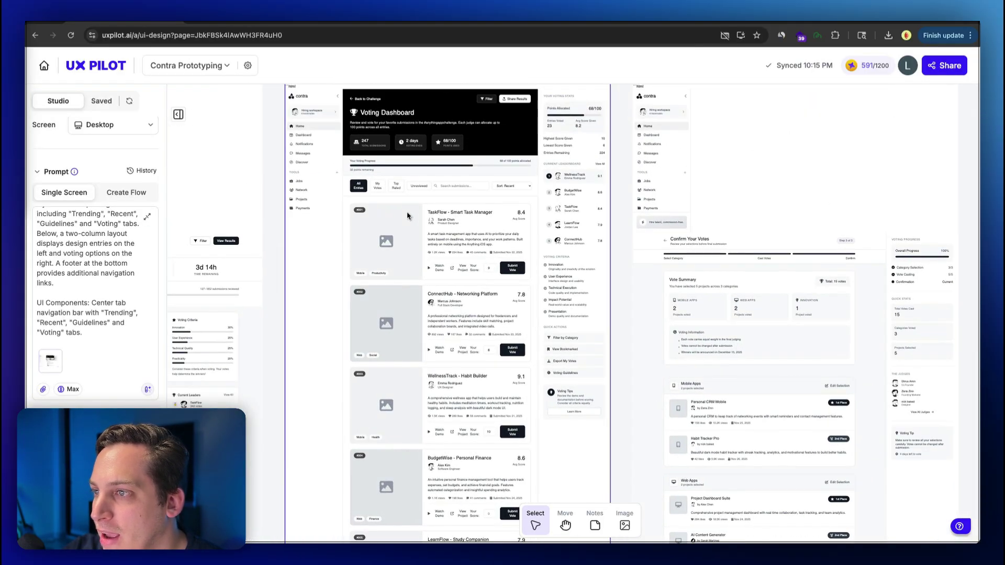
scroll(539, 275, "up", 5)
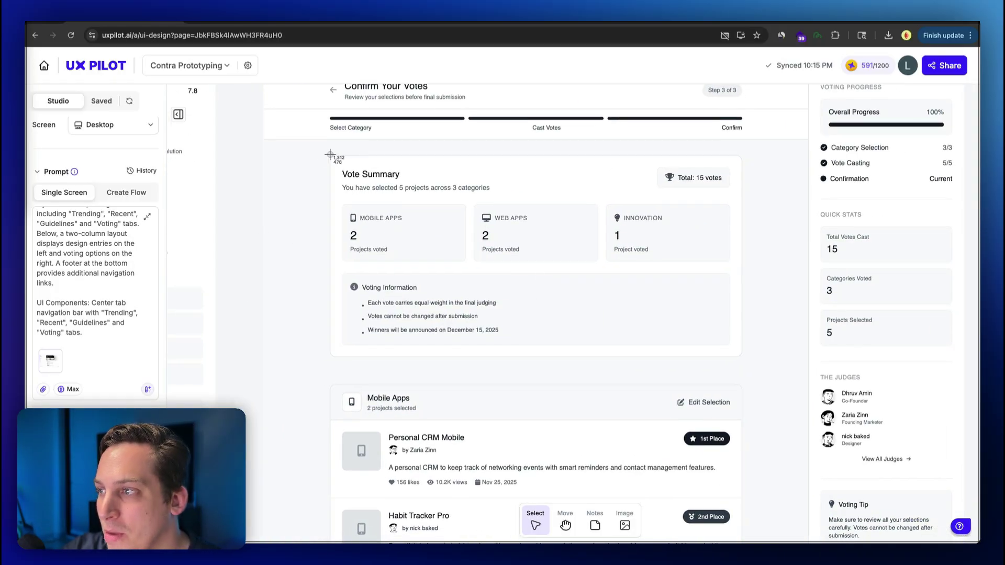
left_click_drag(331, 156, 745, 358)
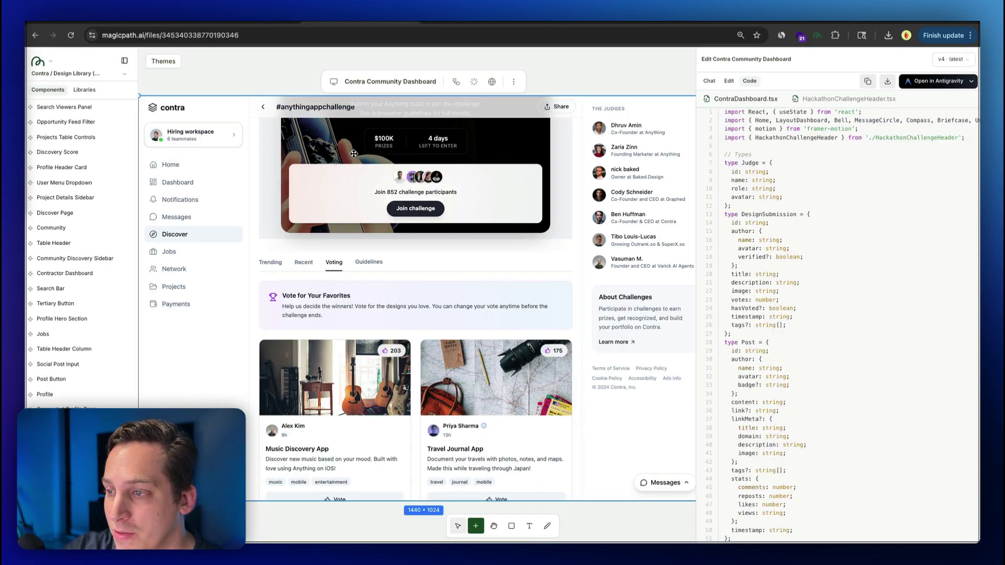
Attach the Vote Summary screenshot in chat and request a voter summary card above the voting cards
left_click(710, 80)
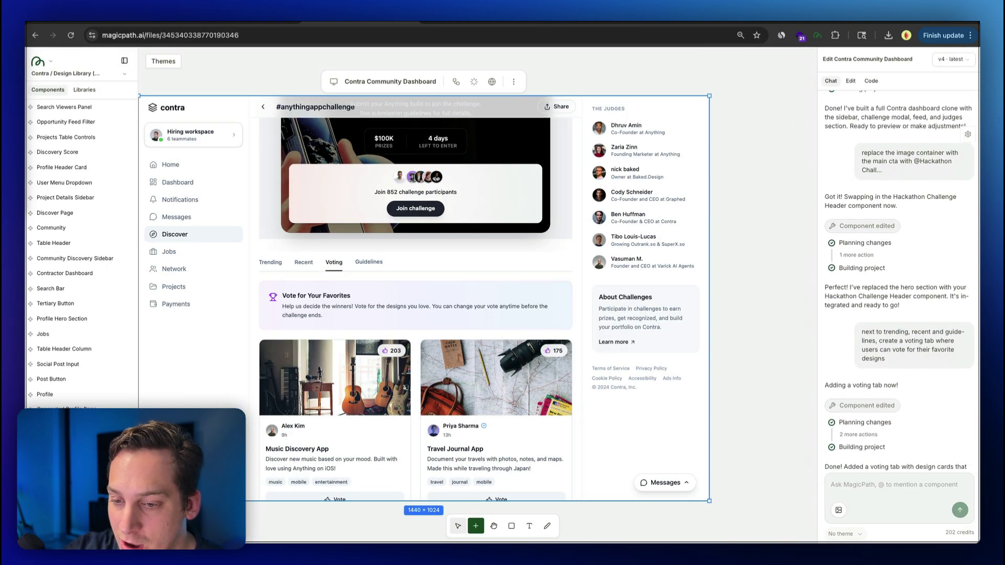
left_click_drag(282, 379, 857, 488)
type("lets")
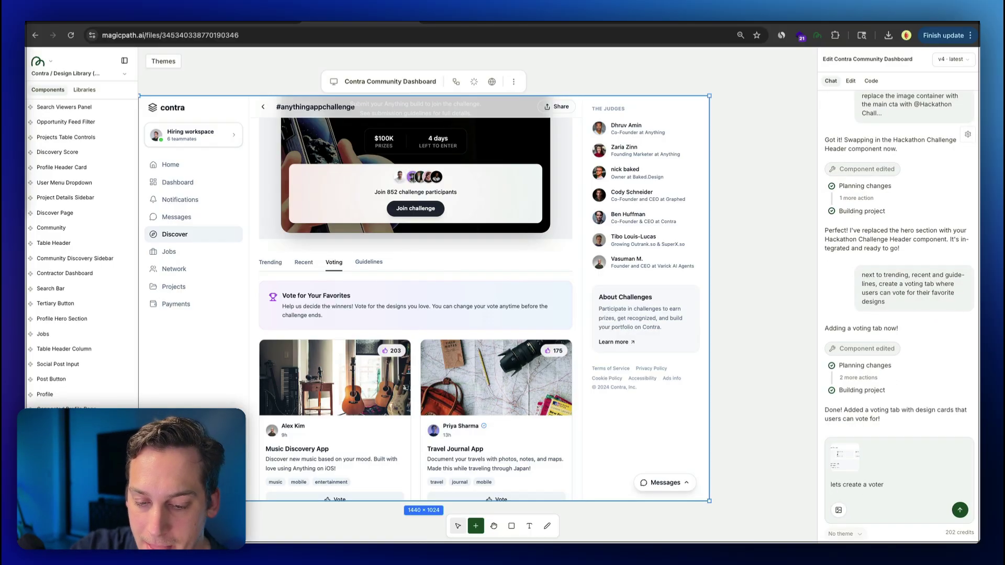
type("create a voter summary card atr the top of the voting cards. it should be based on the image attached, but we should ha")
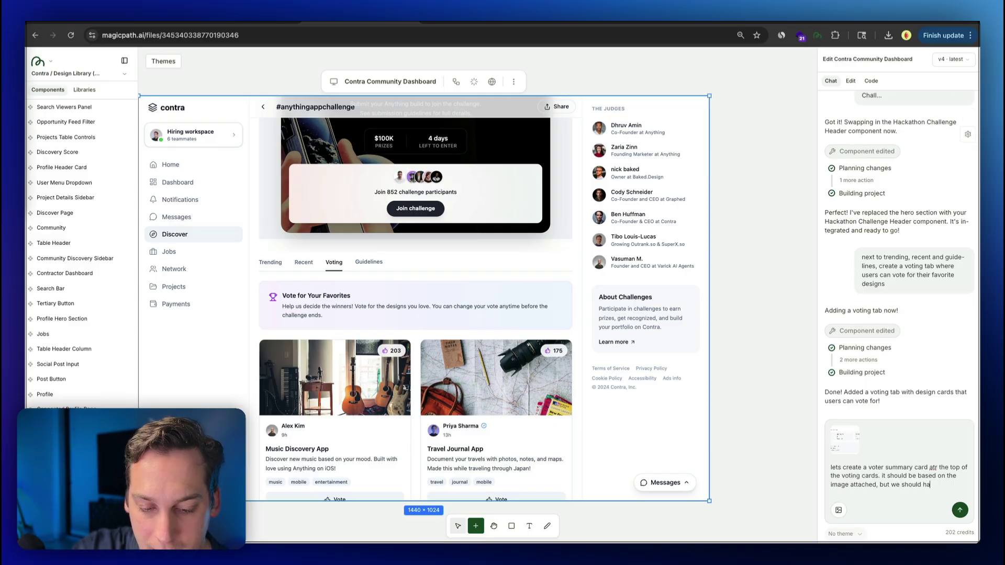
type("ve some type of")
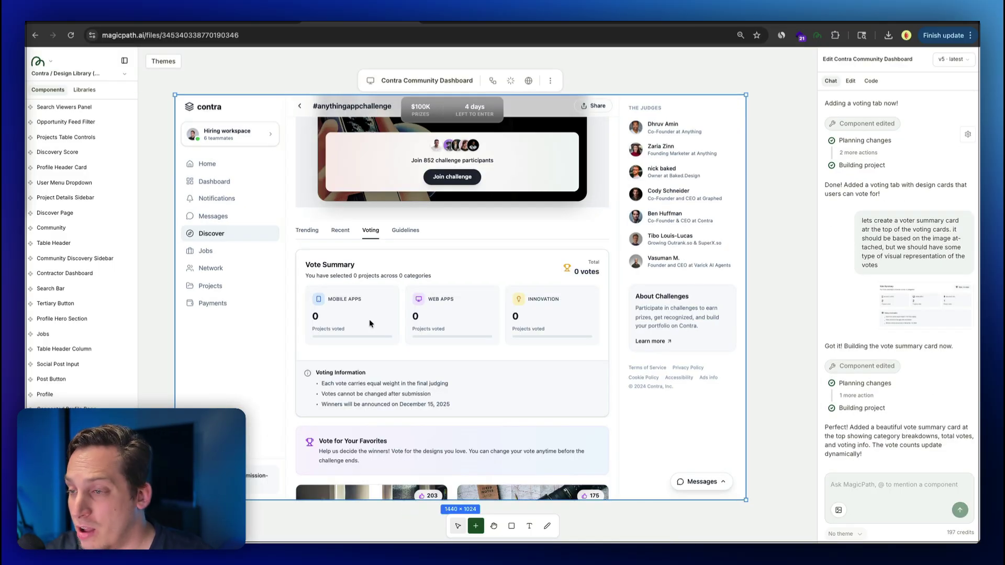
Scroll the dashboard to check the Vote Summary's new Top Submissions leaderboard bar chart
scroll(369, 319, "down", 2)
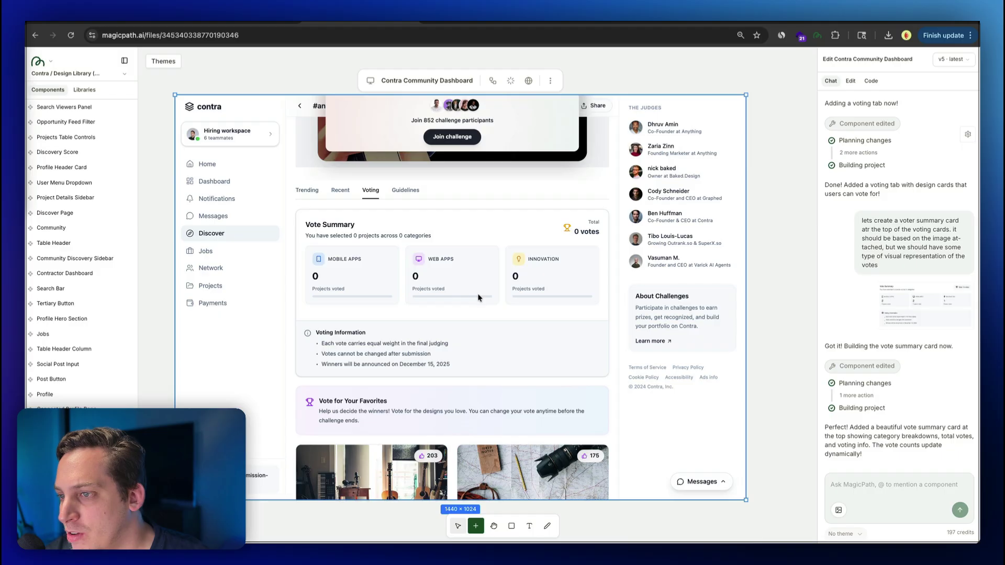
scroll(478, 297, "down", 3)
scroll(478, 296, "up", 3)
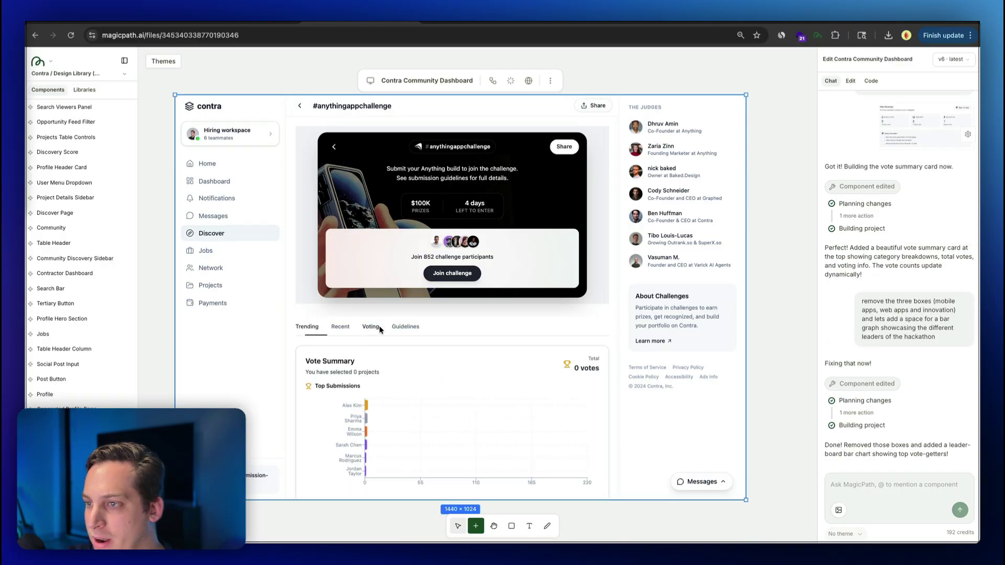
scroll(488, 317, "down", 3)
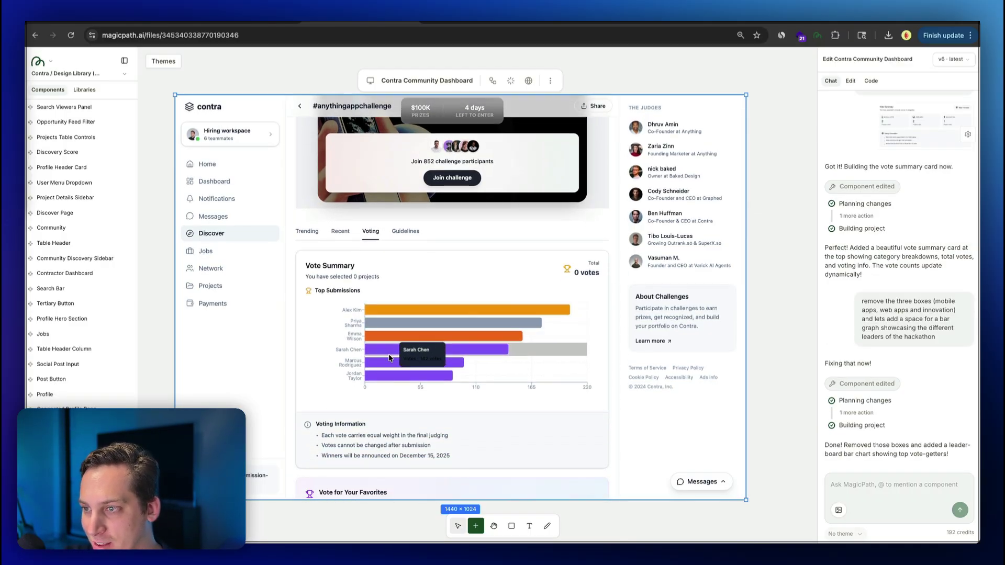
mouse_move(381, 366)
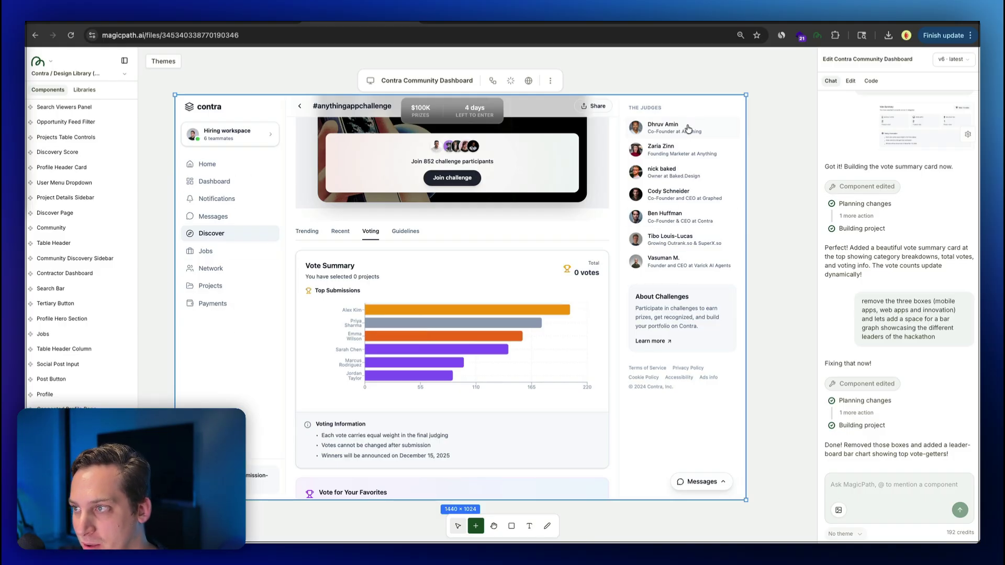
scroll(600, 247, "up", 3)
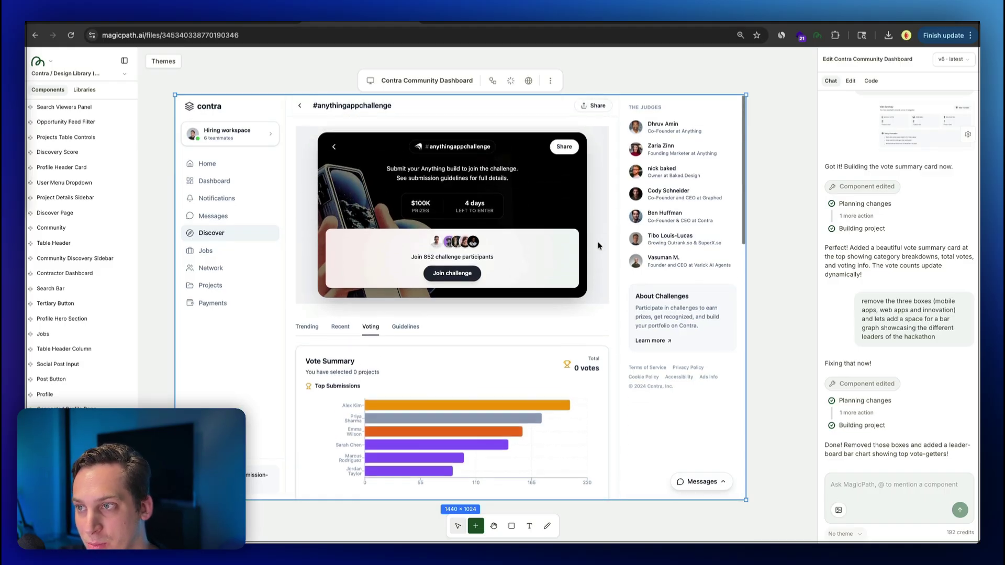
Return to the full canvas and select the Contra Community Dashboard
key("Escape")
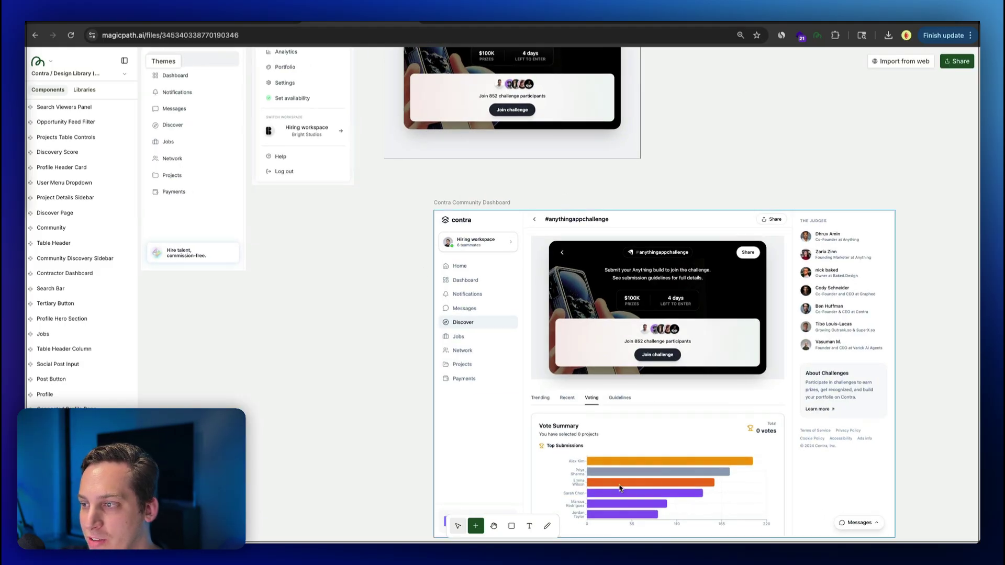
left_click(515, 276)
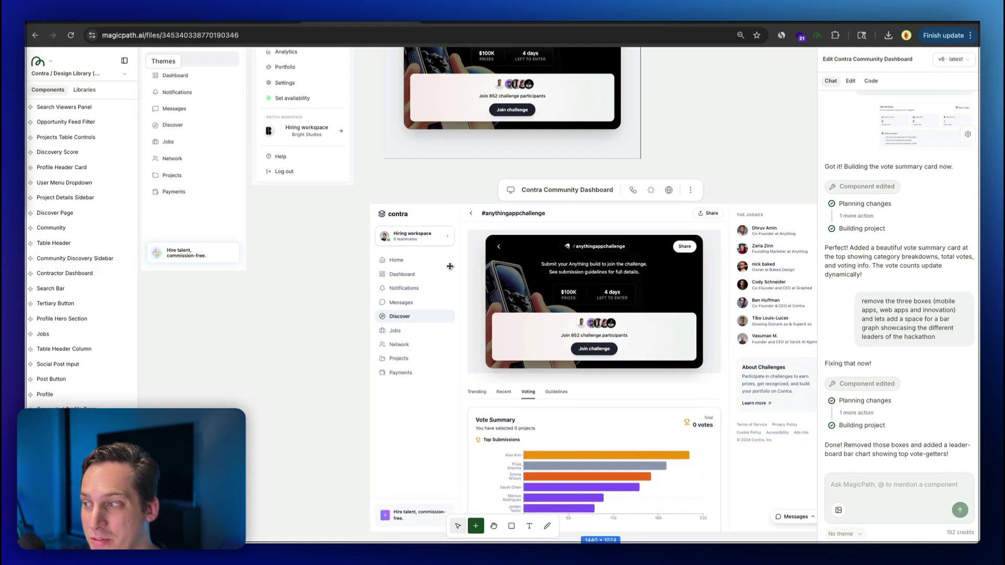
scroll(419, 230, "up", 3)
scroll(419, 230, "left", 3)
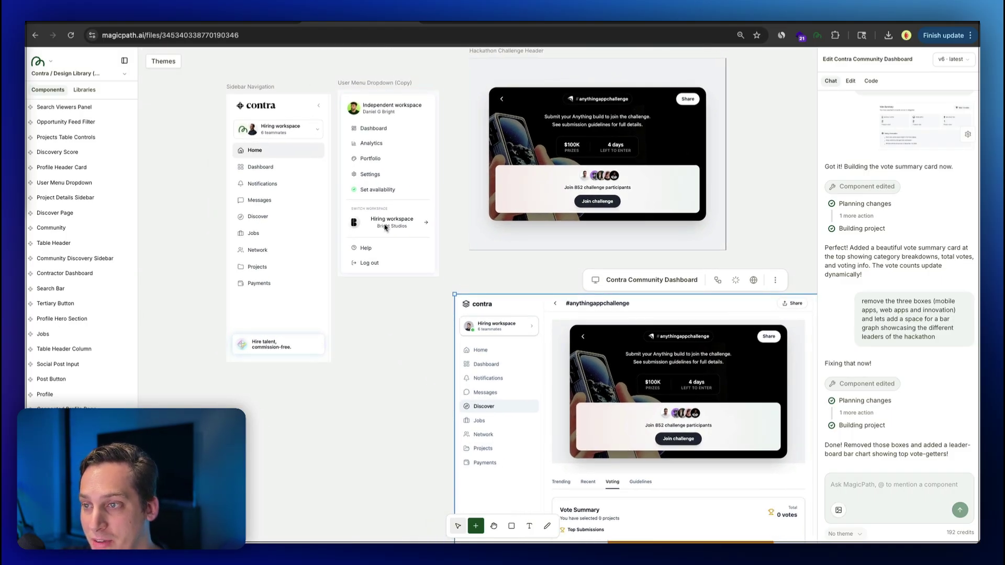
type("lets replace the sidebar navigation with ")
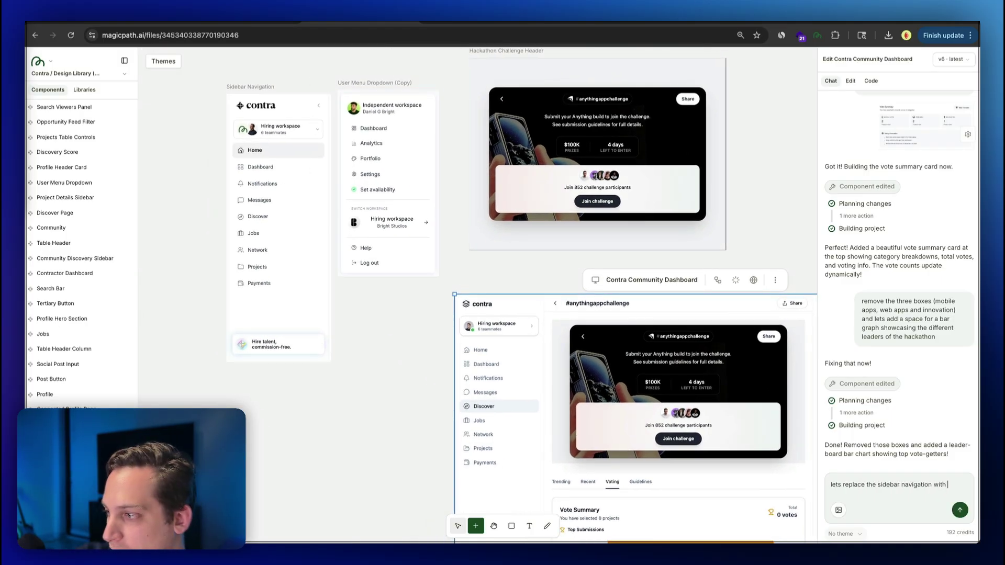
type("@side")
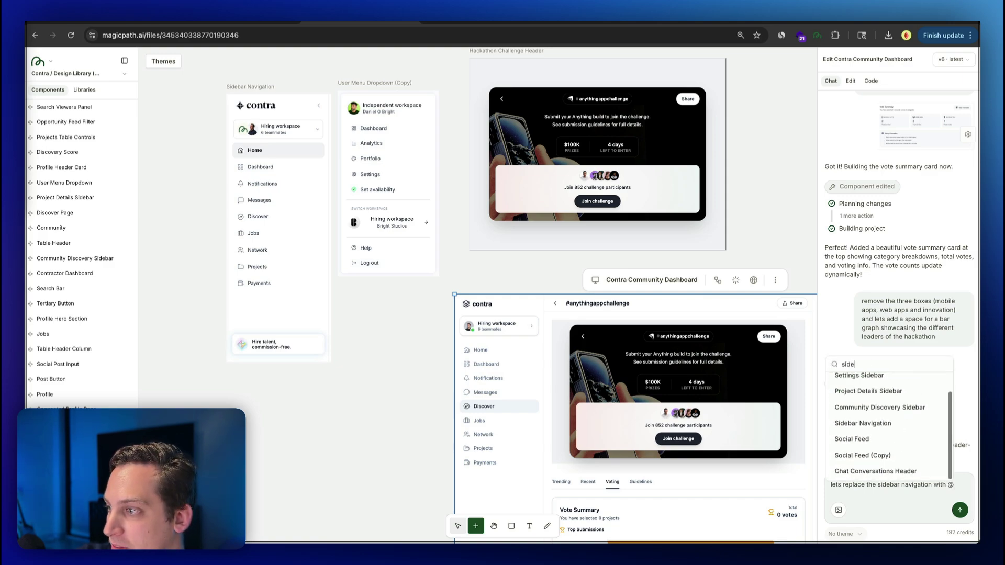
type("bar")
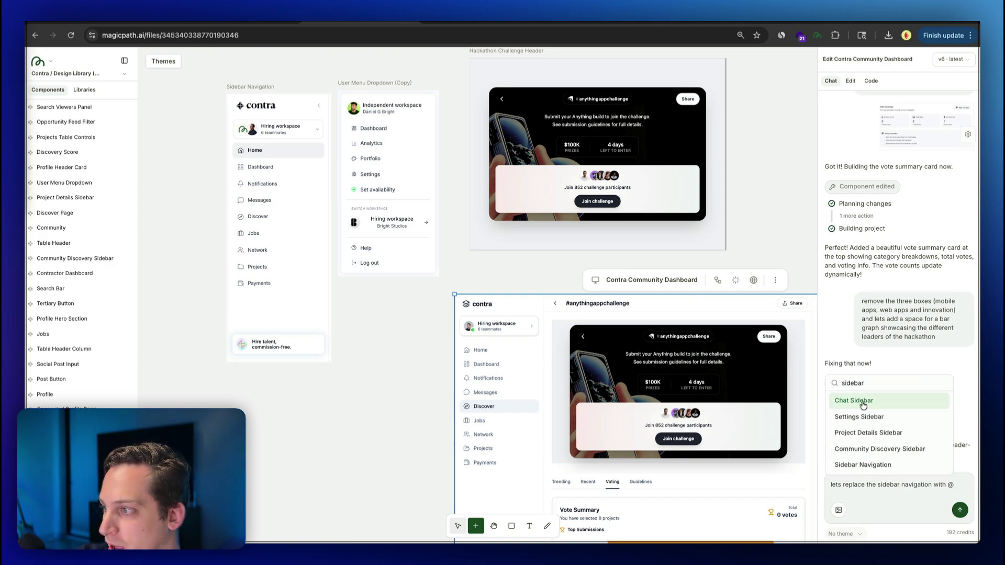
left_click(862, 465)
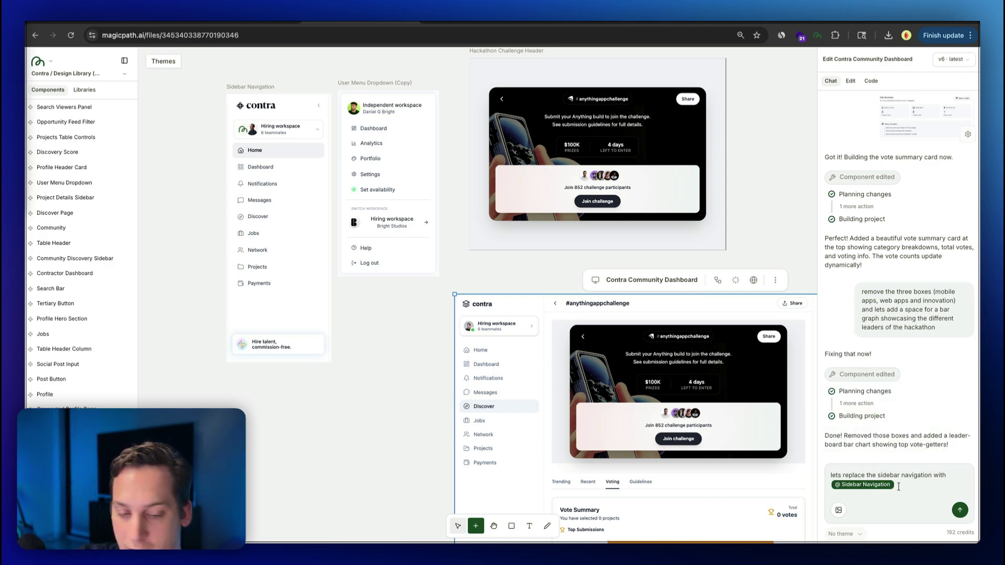
left_click(962, 511)
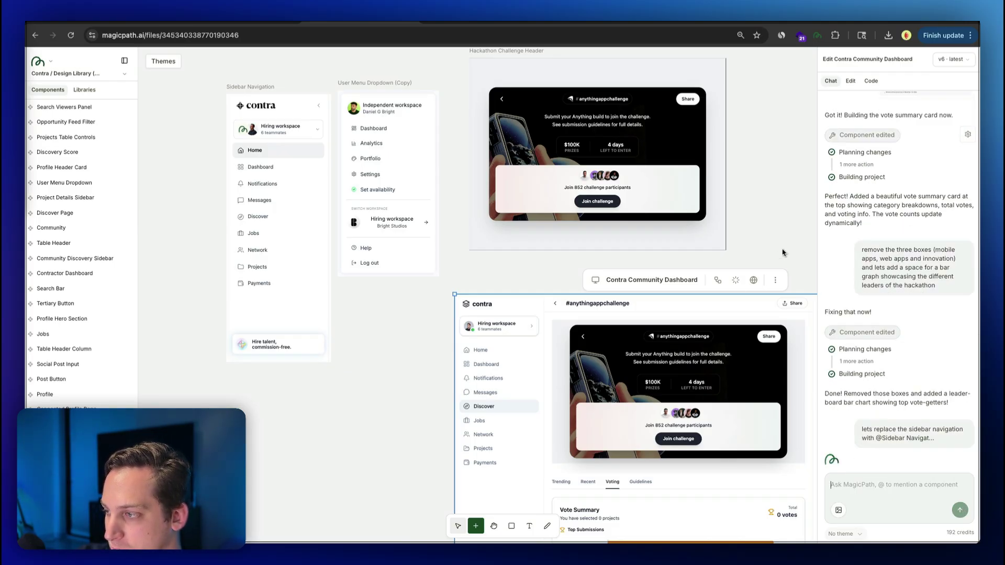
scroll(783, 247, "down", 2)
scroll(783, 247, "right", 3)
scroll(781, 240, "down", 5)
scroll(781, 241, "right", 2)
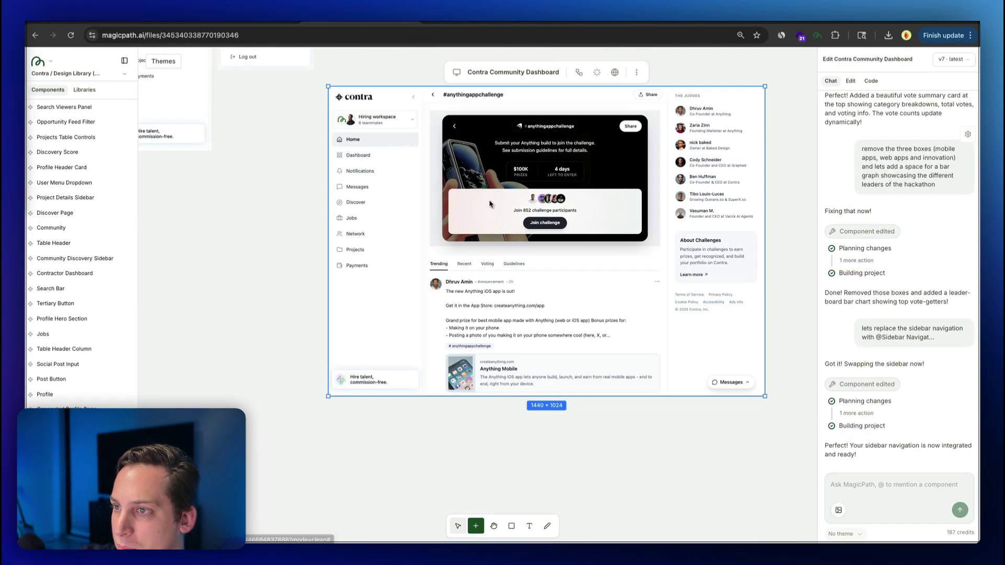
Show the dashboard's Voting section and pan to view the Vote Summary chart of six submissions
scroll(490, 205, "up", 2)
scroll(265, 203, "up", 2)
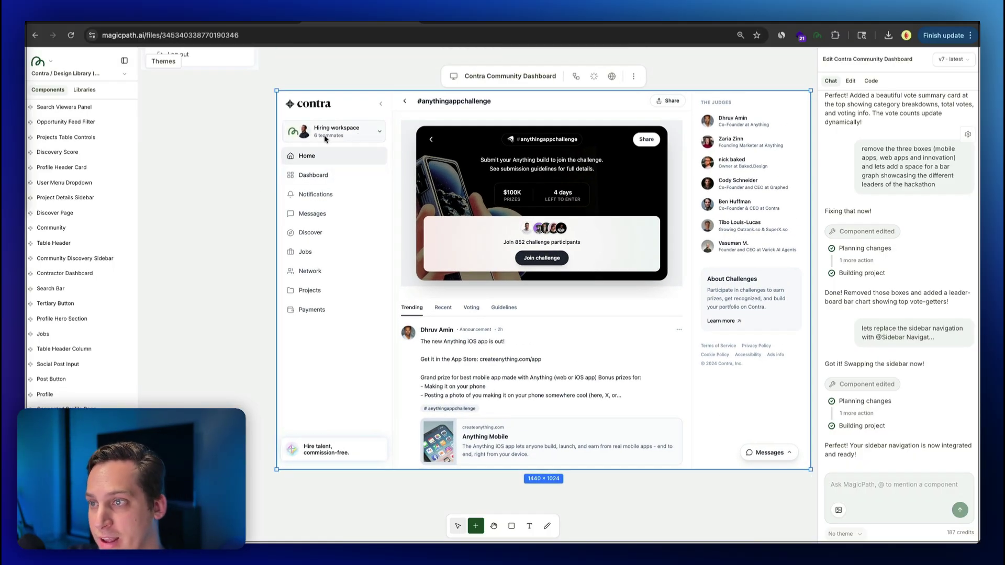
scroll(199, 222, "down", 3)
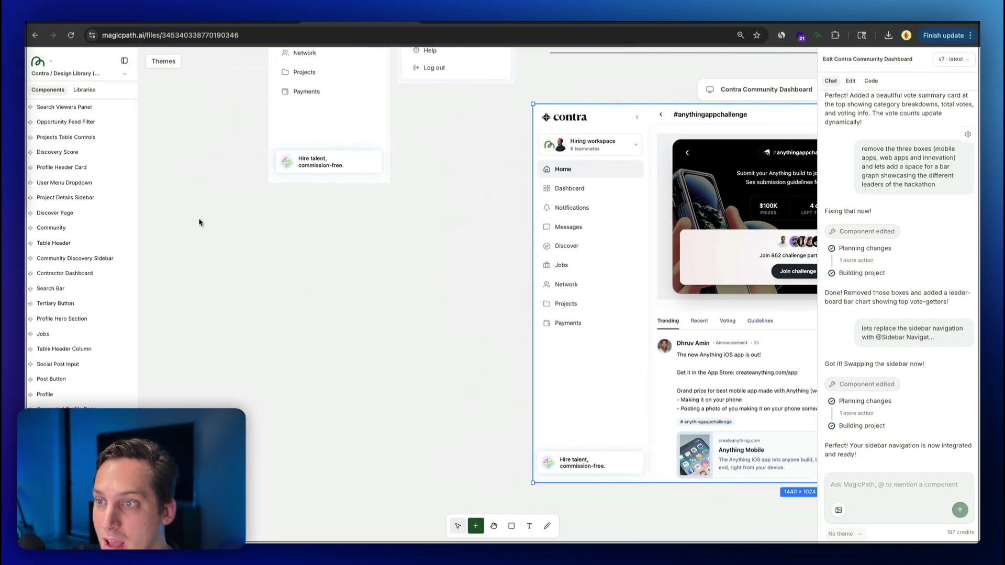
scroll(239, 258, "up", 1)
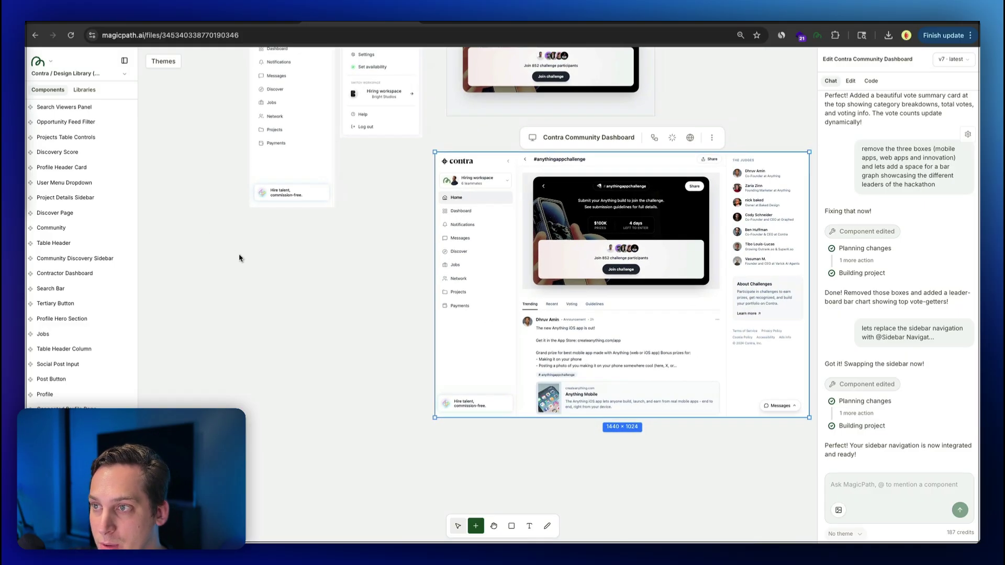
scroll(240, 258, "left", 5)
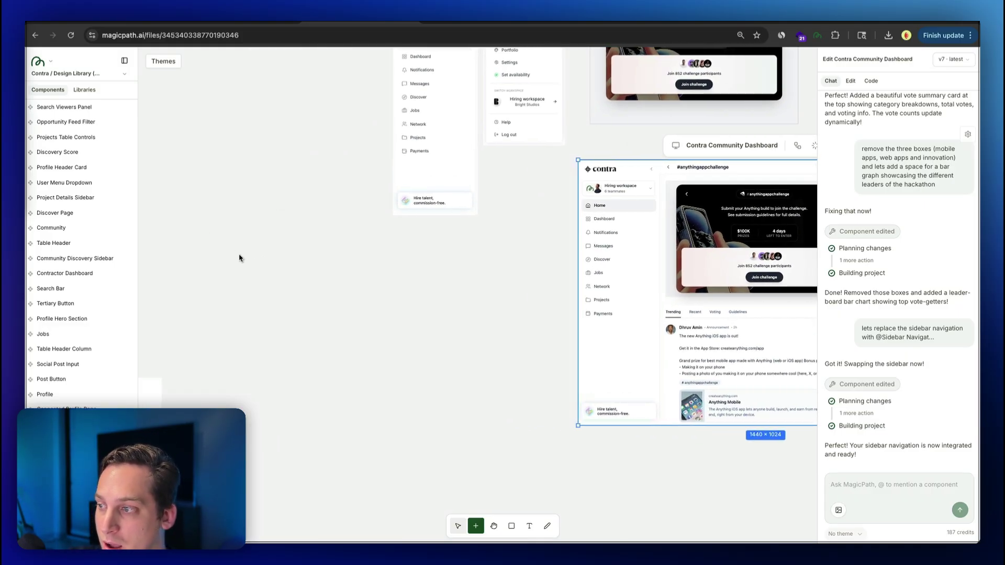
scroll(576, 328, "right", 1)
left_click(706, 312)
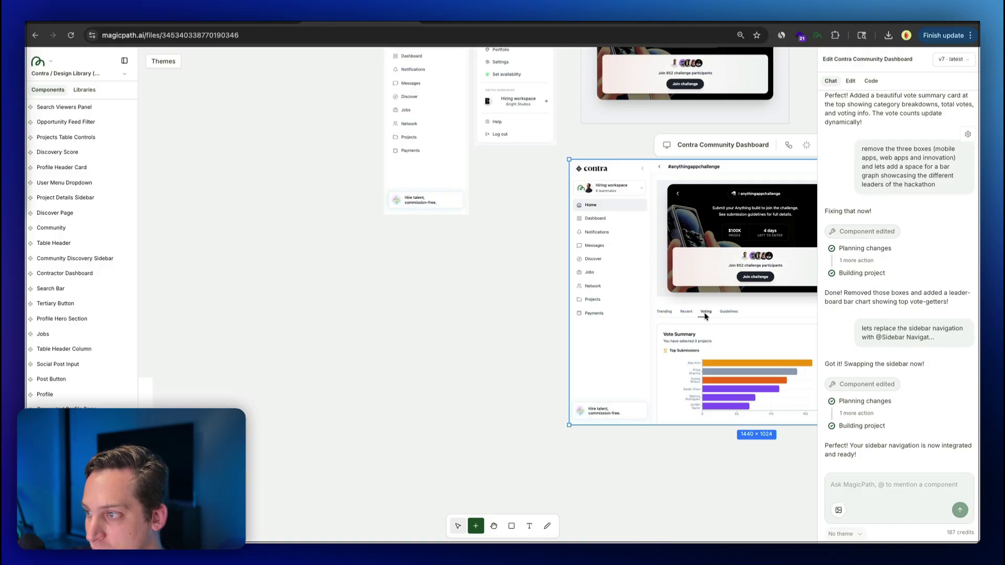
scroll(498, 293, "up", 5)
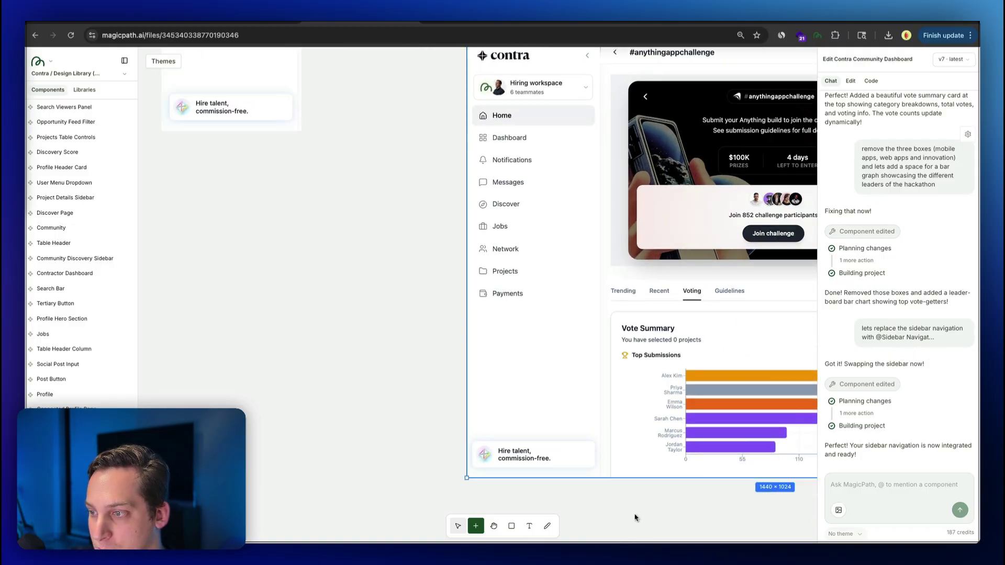
scroll(498, 314, "right", 5)
scroll(497, 315, "down", 2)
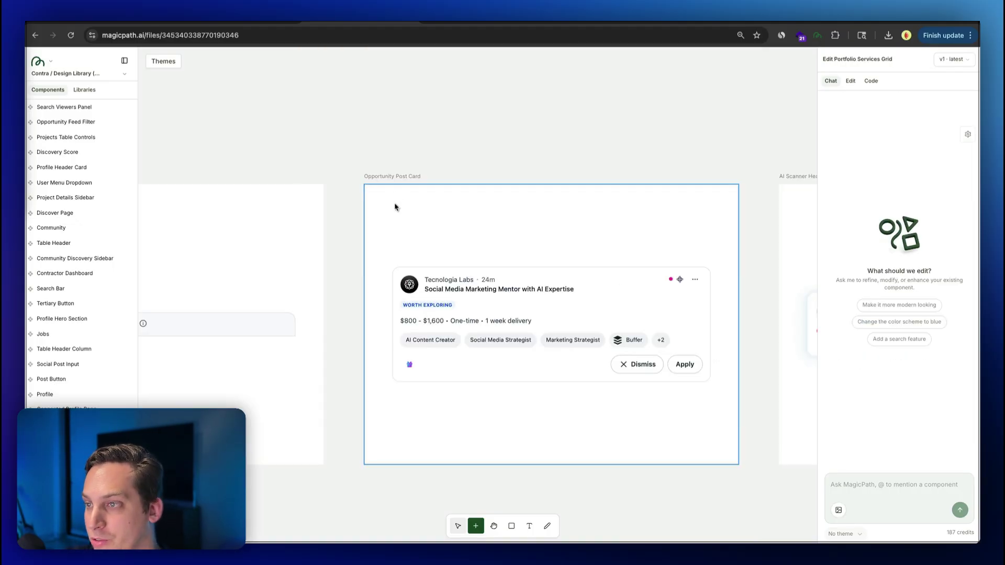
Duplicate the Opportunity Post Card and move the copy next to the Contra dashboard
left_click(395, 207)
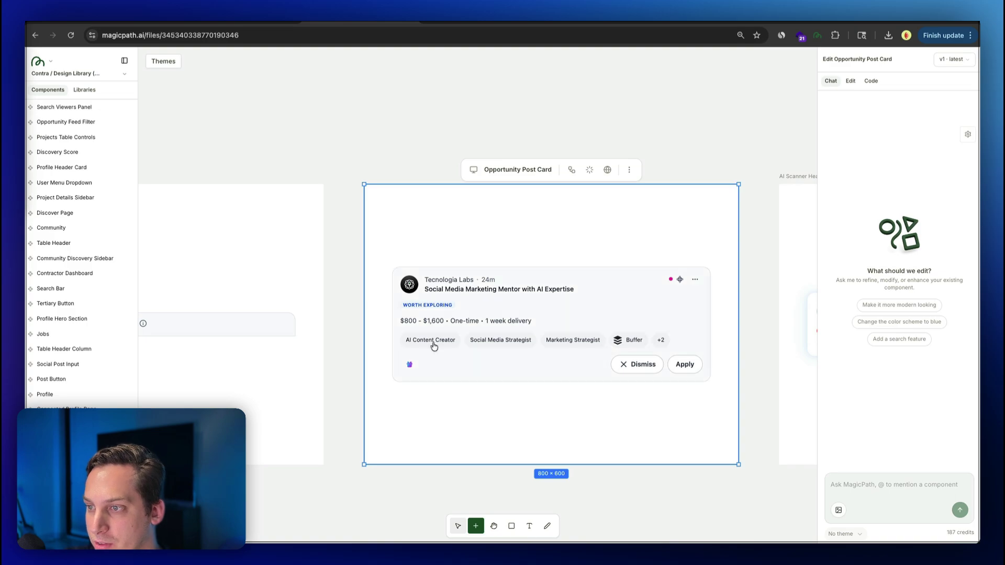
key("super+d")
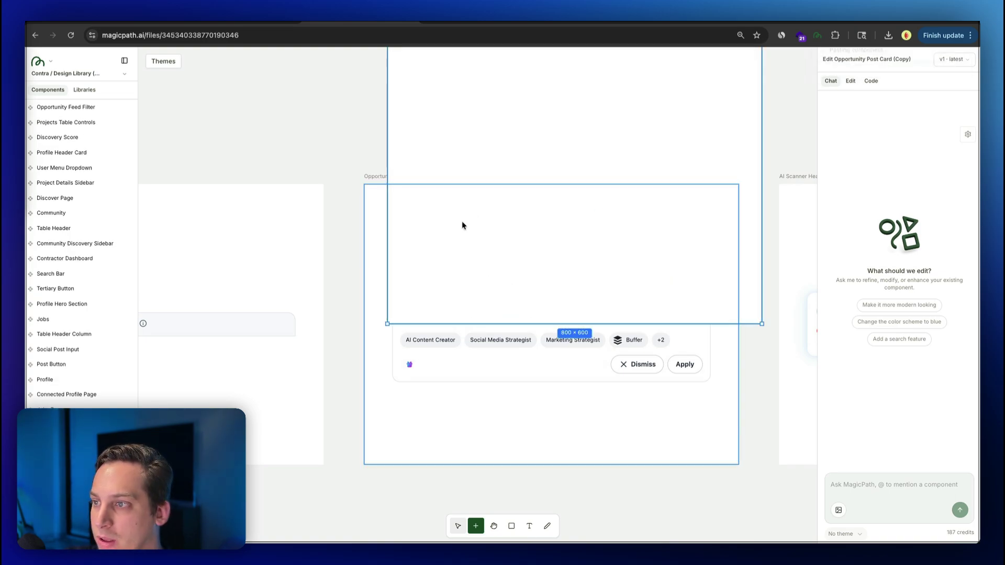
scroll(461, 221, "down", 5)
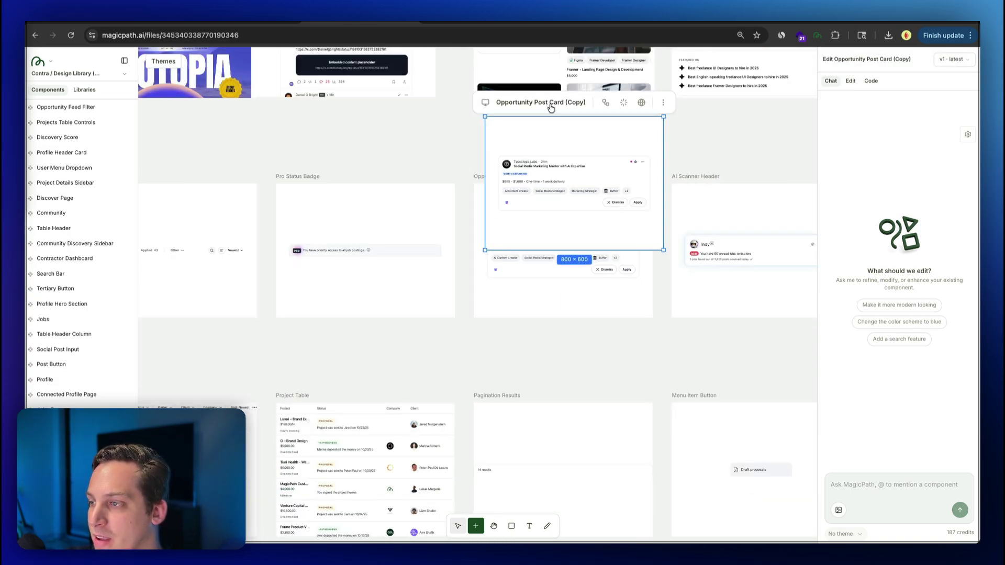
left_click_drag(551, 111, 846, 411)
Select the Contra Community Dashboard and request the voting cards follow the Opportunity Post Card style
left_click(548, 449)
scroll(536, 452, "down", 5)
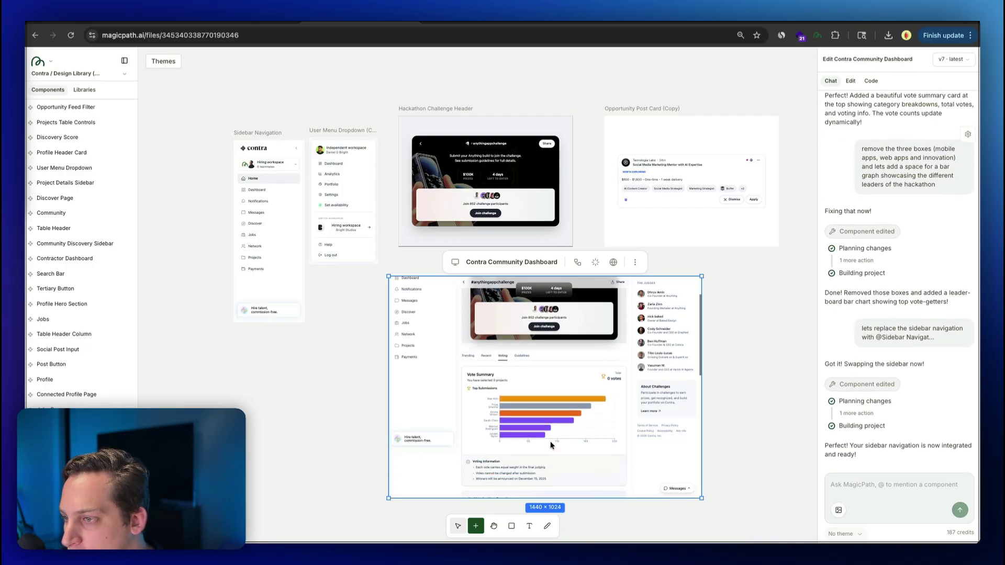
scroll(530, 454, "down", 2)
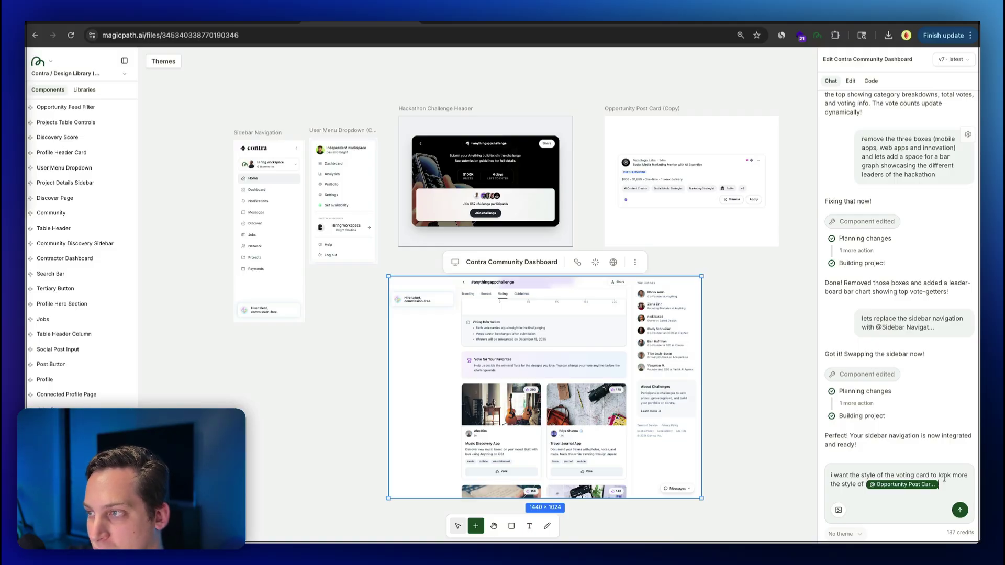
key("Return")
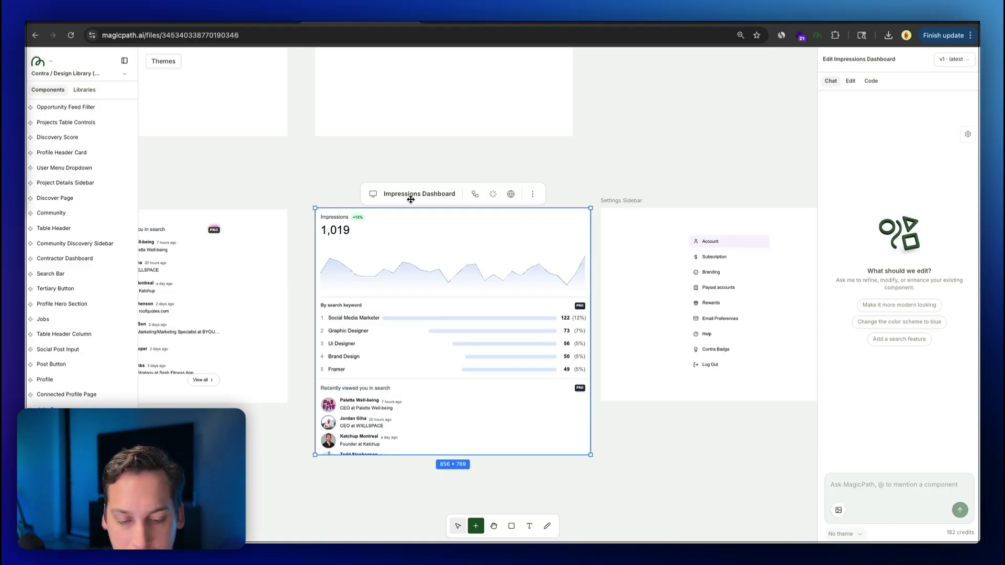
Dismiss the bookmark popup, duplicate the Impressions Dashboard and move the copy toward the Contra dashboard
key("Escape")
key("super+d")
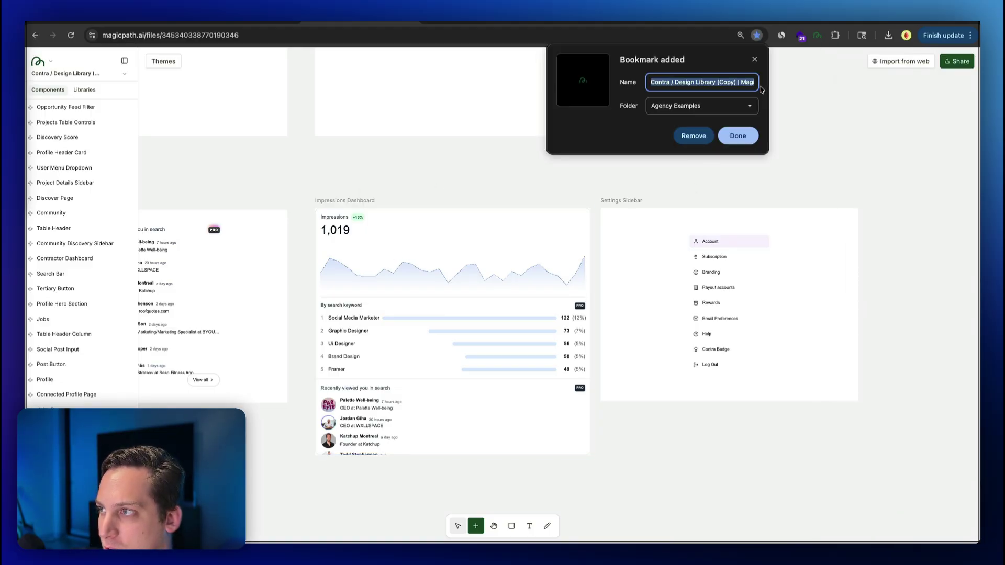
left_click(754, 59)
left_click(400, 262)
key("super+d")
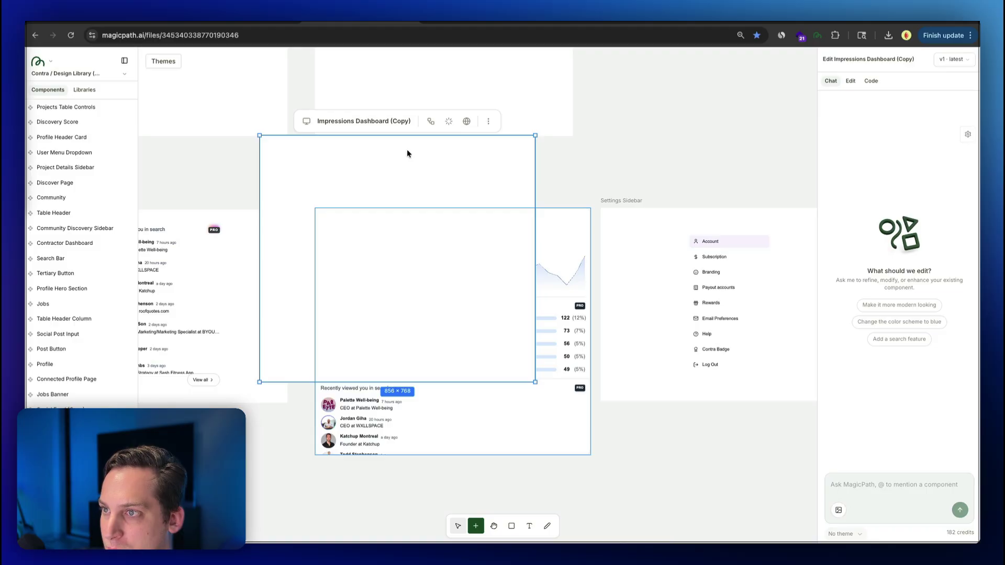
scroll(715, 94, "down", 3)
left_click_drag(463, 120, 770, 107)
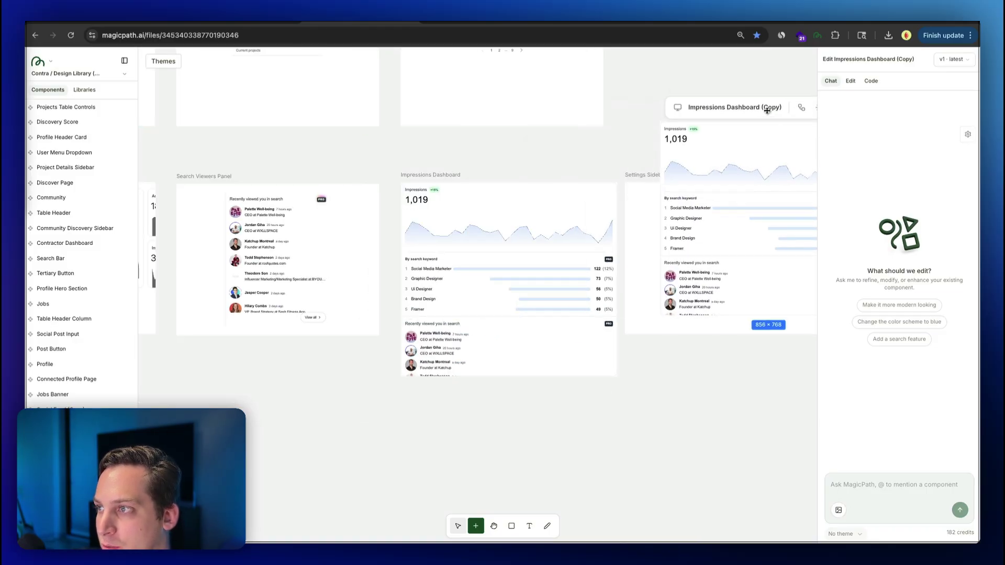
scroll(623, 107, "up", 5)
scroll(622, 107, "down", 5)
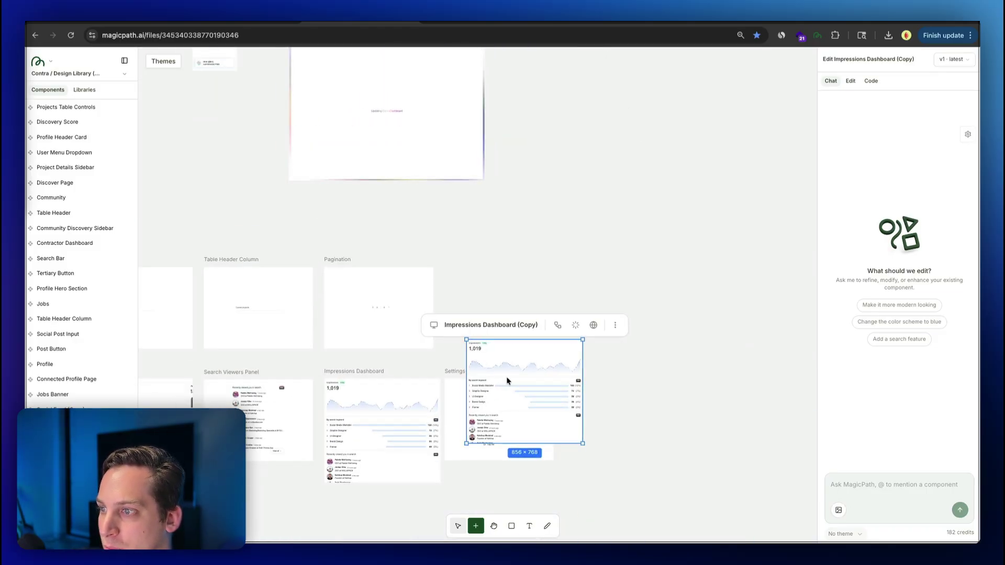
left_click_drag(525, 392, 622, 157)
Select the Contra Community Dashboard and scroll to check its restyled voting cards
left_click(386, 112)
scroll(287, 307, "up", 5)
scroll(287, 306, "up", 2)
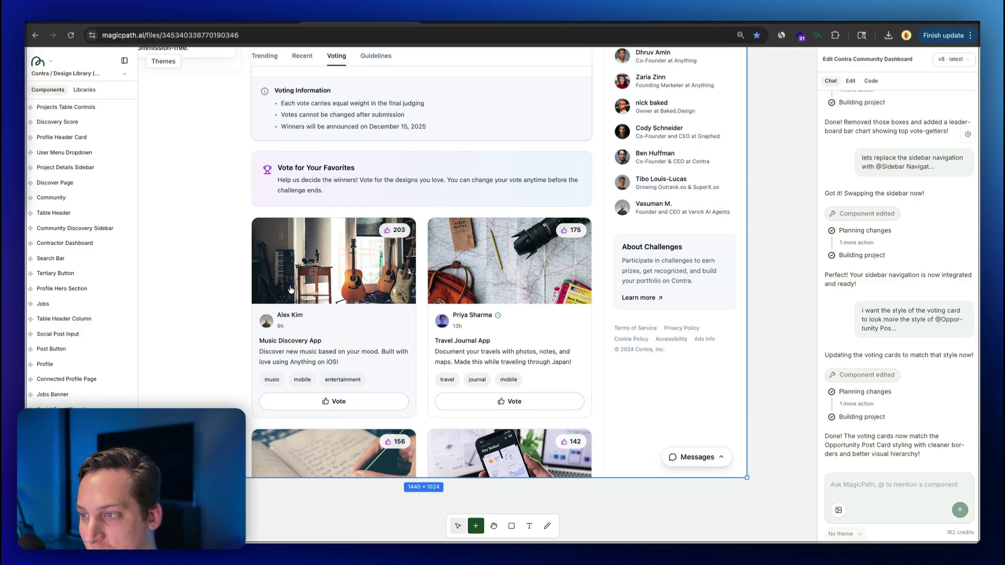
scroll(291, 290, "down", 5)
scroll(320, 438, "up", 1)
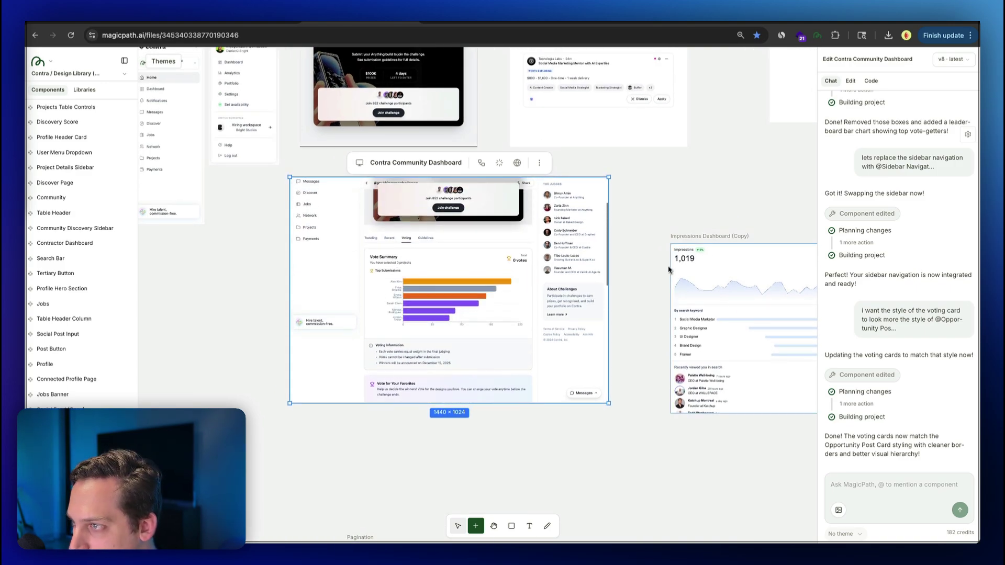
Place the Impressions Dashboard copy beside the dashboard and request the voting graph match its style
left_click_drag(709, 251, 668, 233)
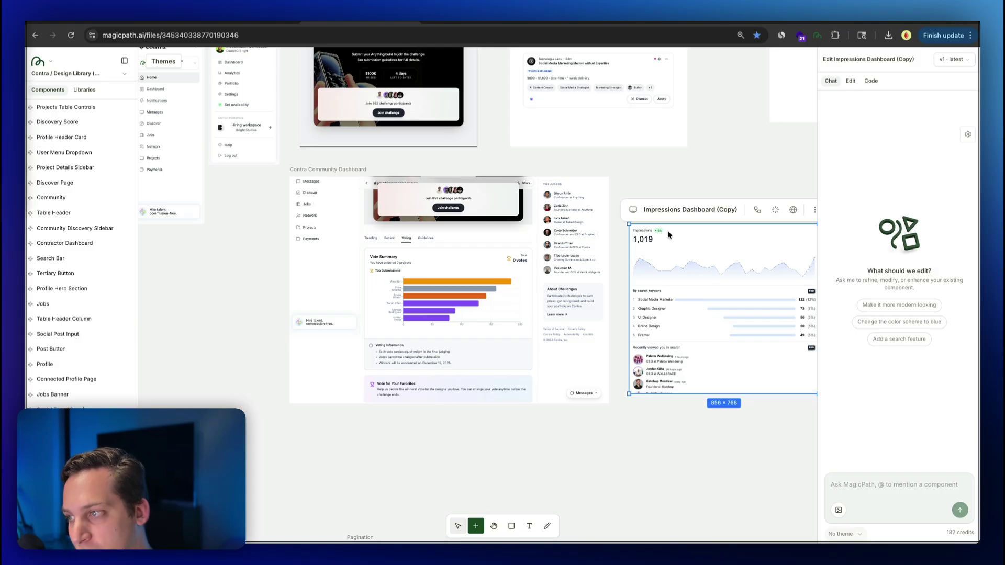
scroll(558, 348, "right", 5)
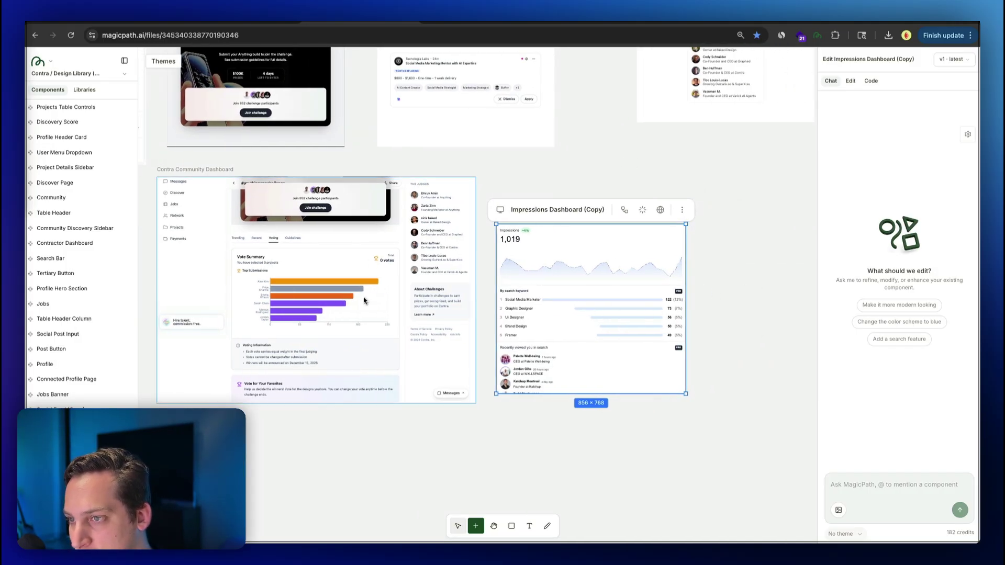
scroll(497, 186, "left", 1)
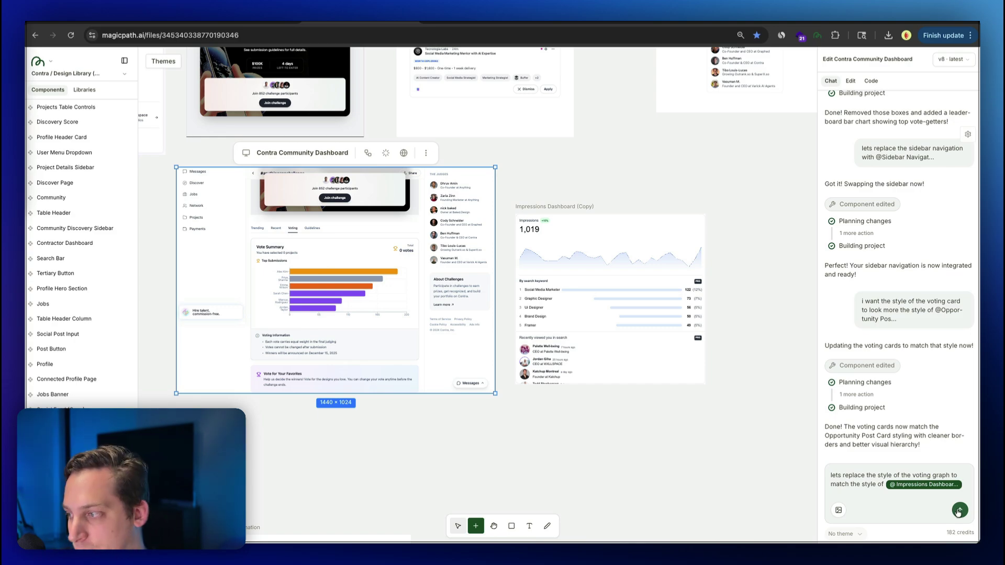
left_click(960, 511)
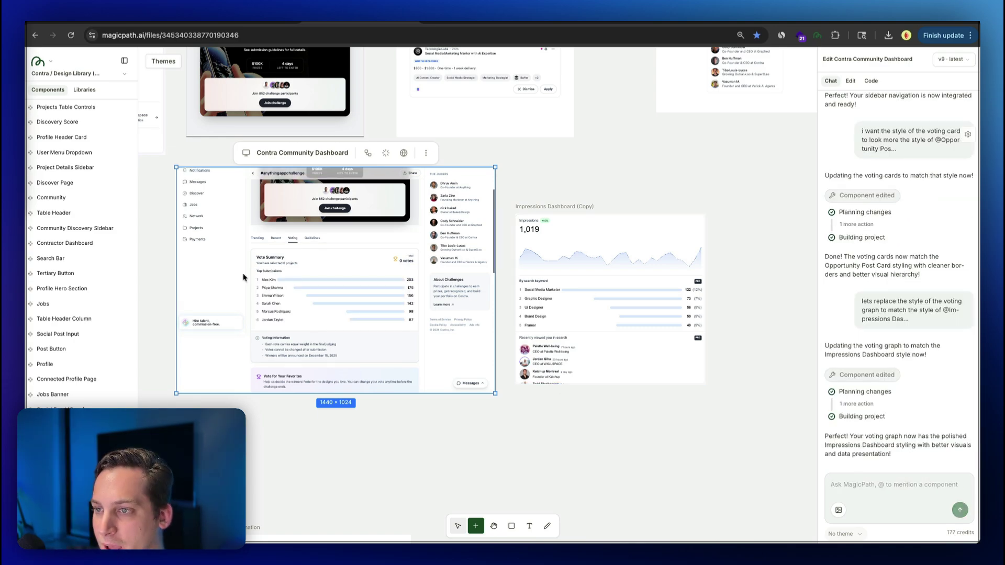
Review the v9 dashboard preview, then begin a request to delete the 'Vote for Your Favorites' card
scroll(244, 277, "up", 5)
scroll(577, 428, "down", 2)
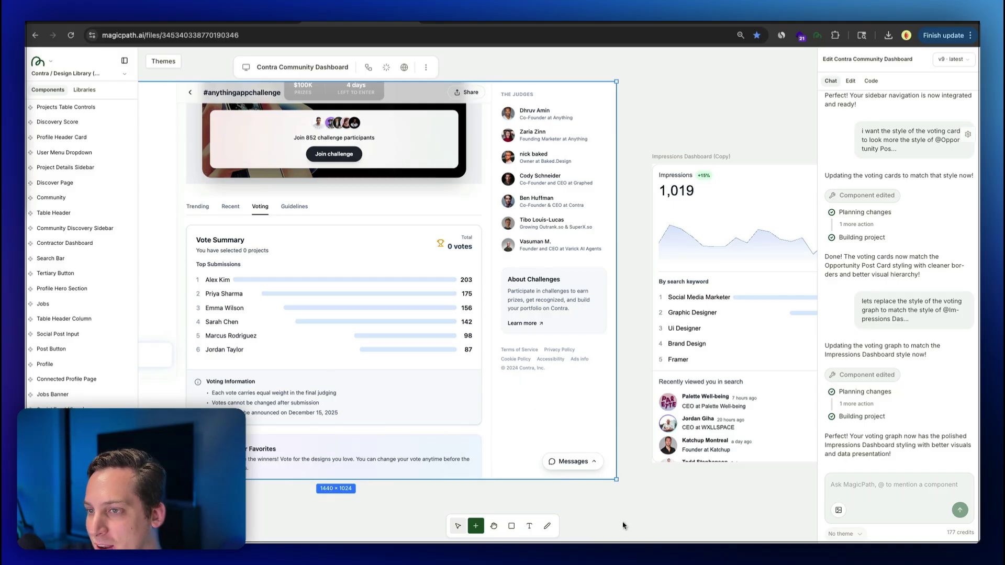
scroll(426, 268, "down", 2)
scroll(427, 268, "left", 3)
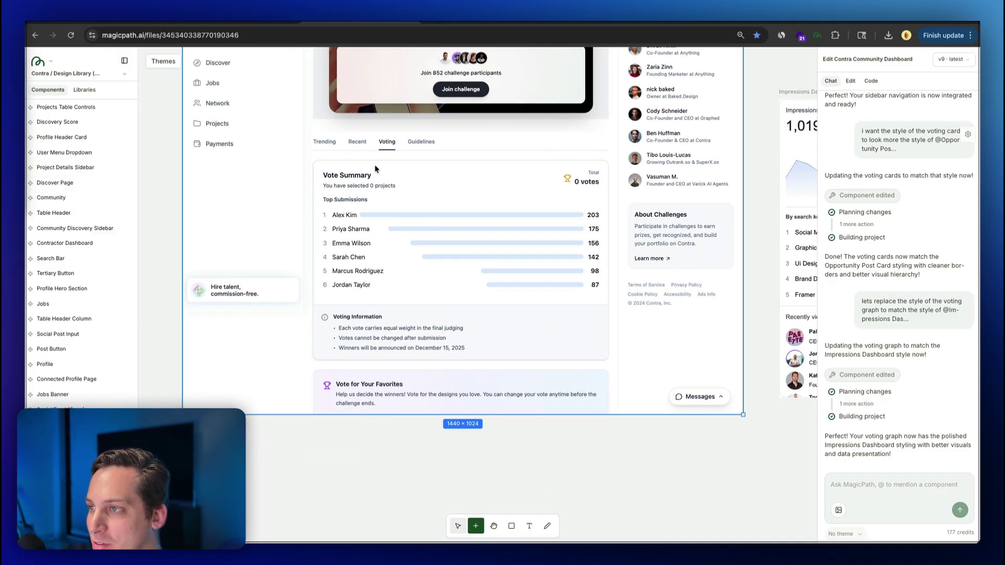
scroll(697, 472, "right", 5)
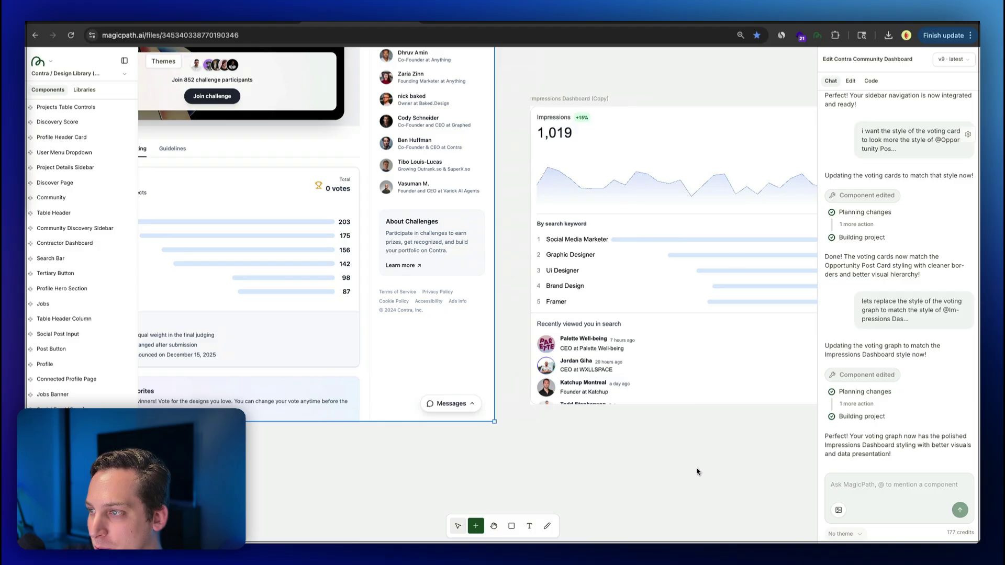
scroll(495, 473, "left", 1)
scroll(496, 472, "left", 4)
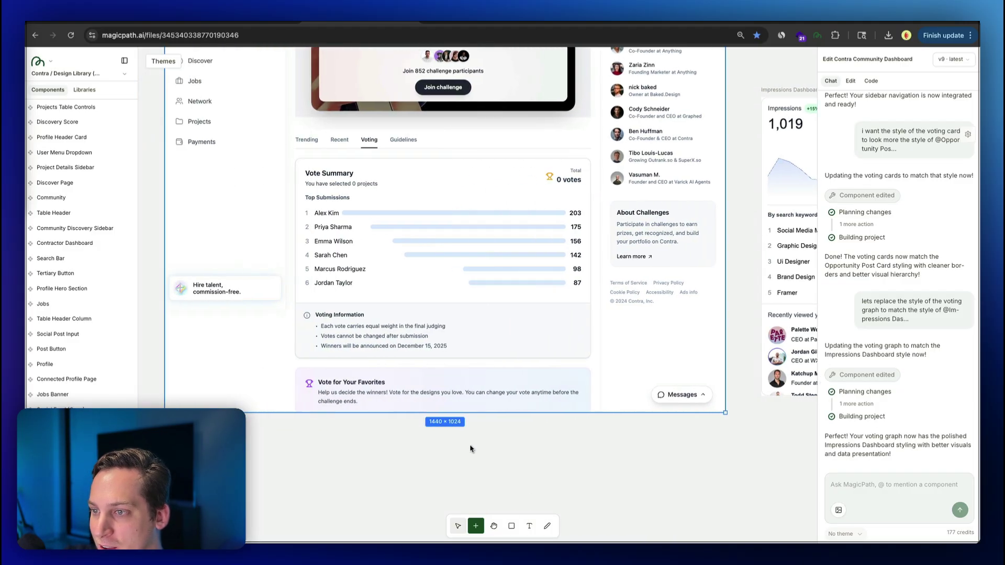
scroll(497, 449, "up", 1)
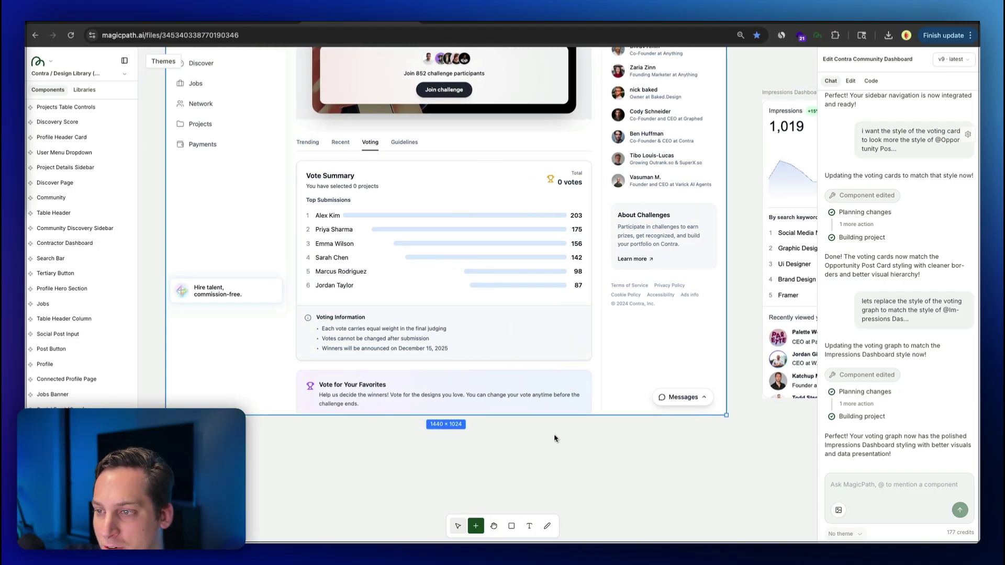
scroll(532, 356, "down", 2)
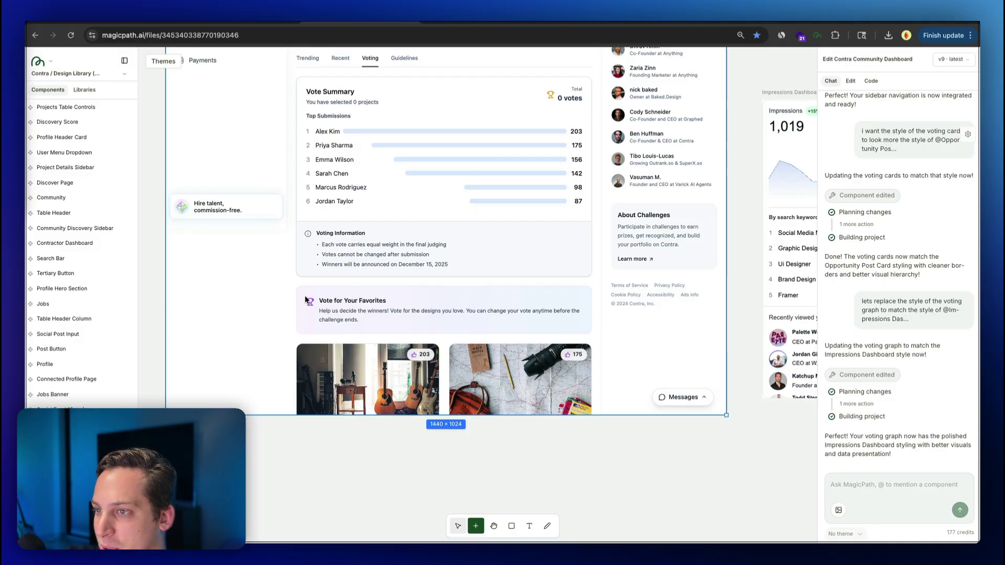
left_click(853, 481)
key("super+v")
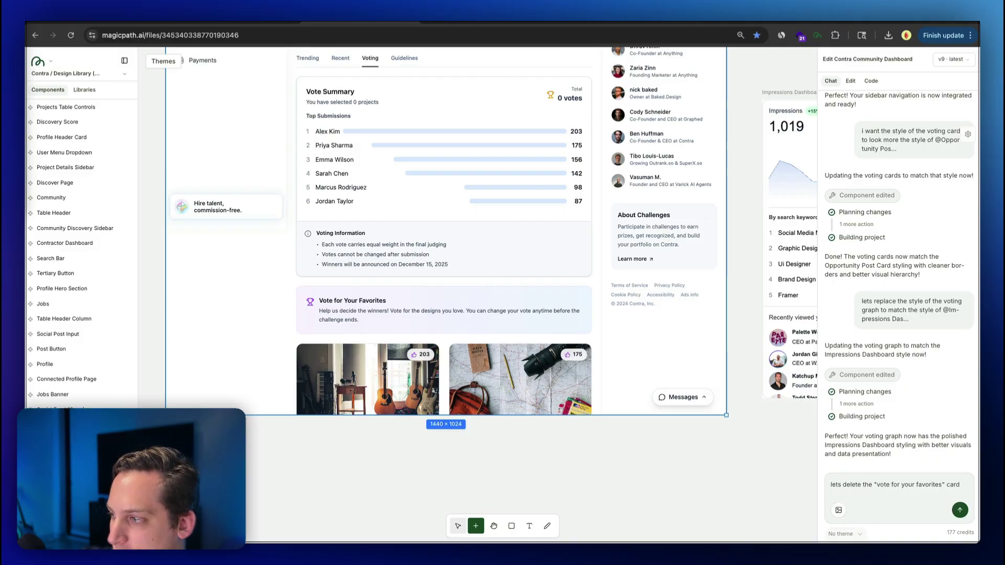
Send the request to delete 'Vote for Your Favorites' and the 'Voting Information' section, then review the preview
type("and del")
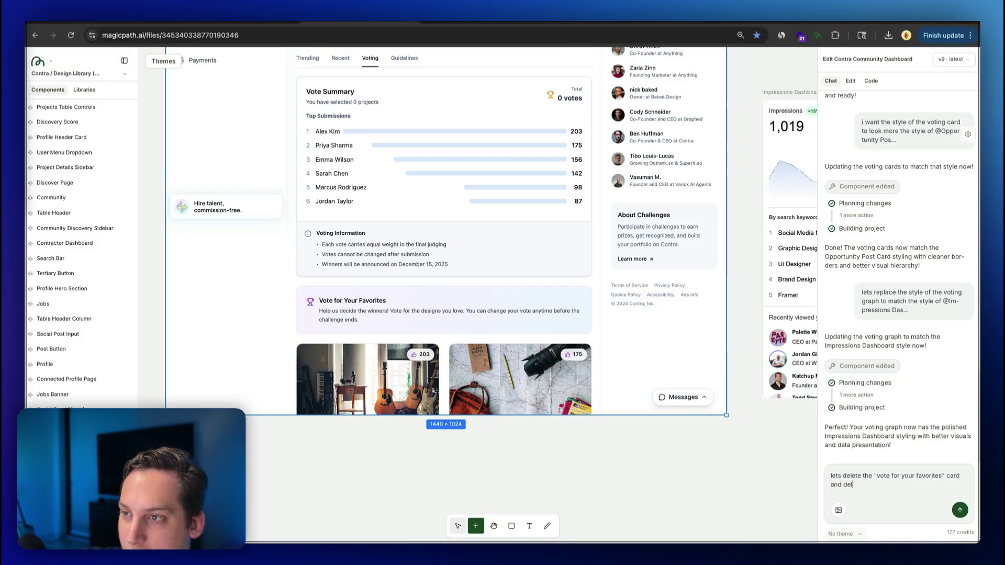
type("ete the \"voting information\" section")
key("Return")
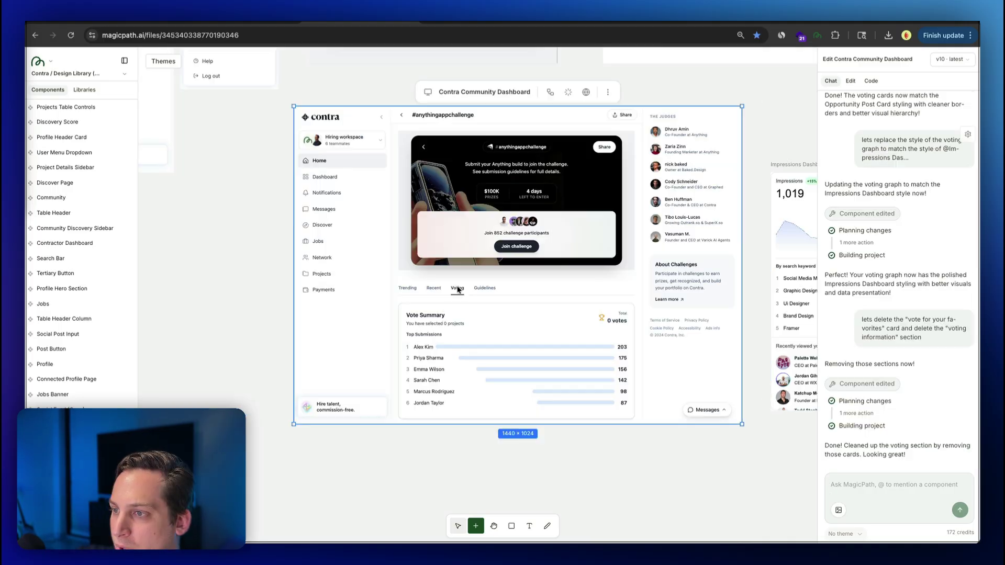
scroll(476, 316, "down", 5)
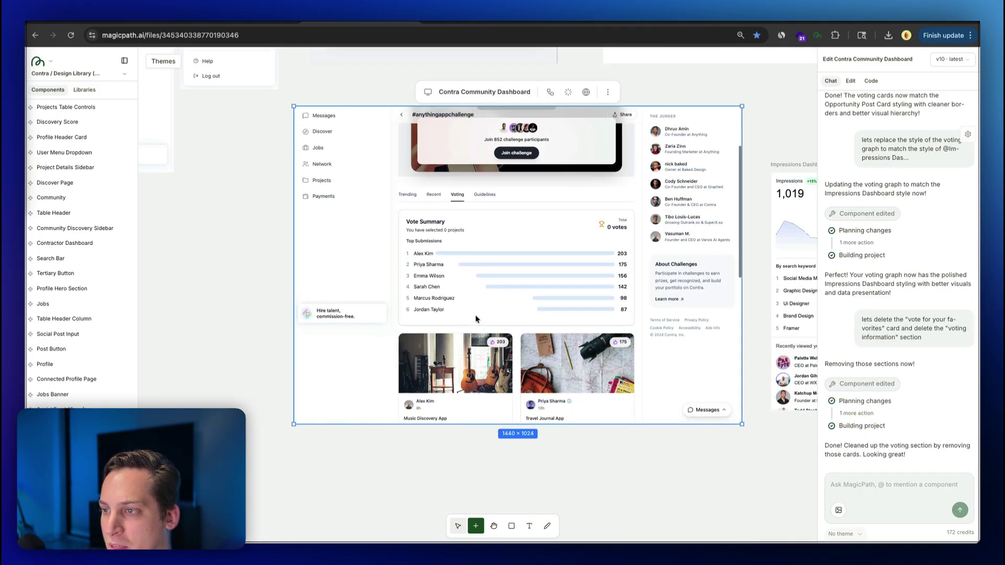
scroll(476, 316, "down", 3)
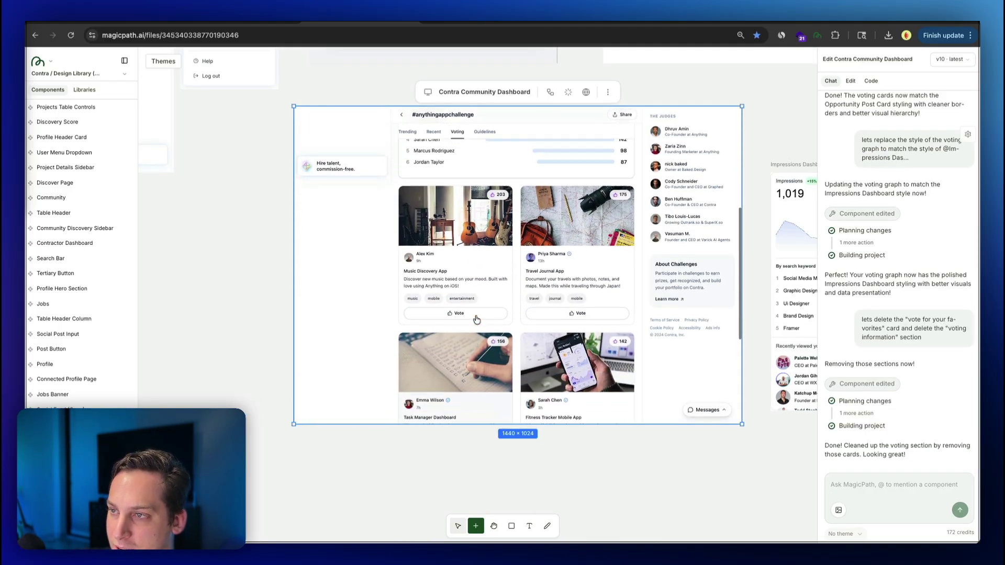
scroll(477, 319, "up", 10)
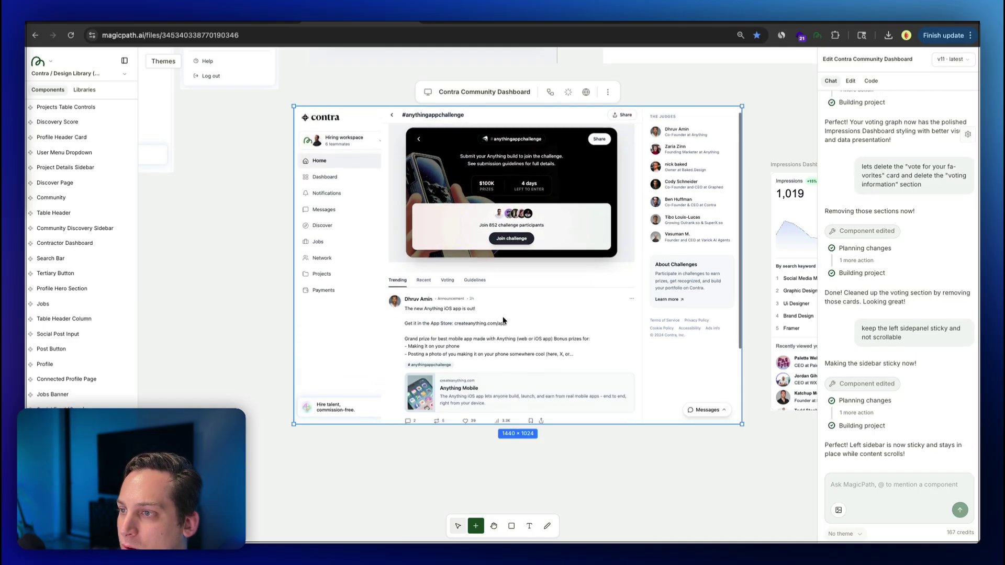
scroll(502, 316, "down", 3)
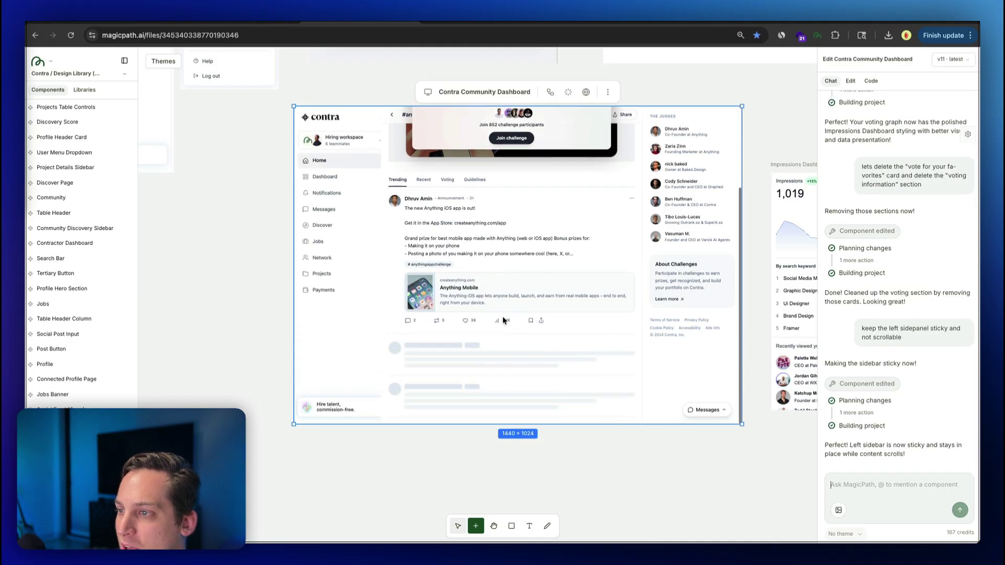
scroll(503, 317, "up", 2)
scroll(502, 316, "up", 1)
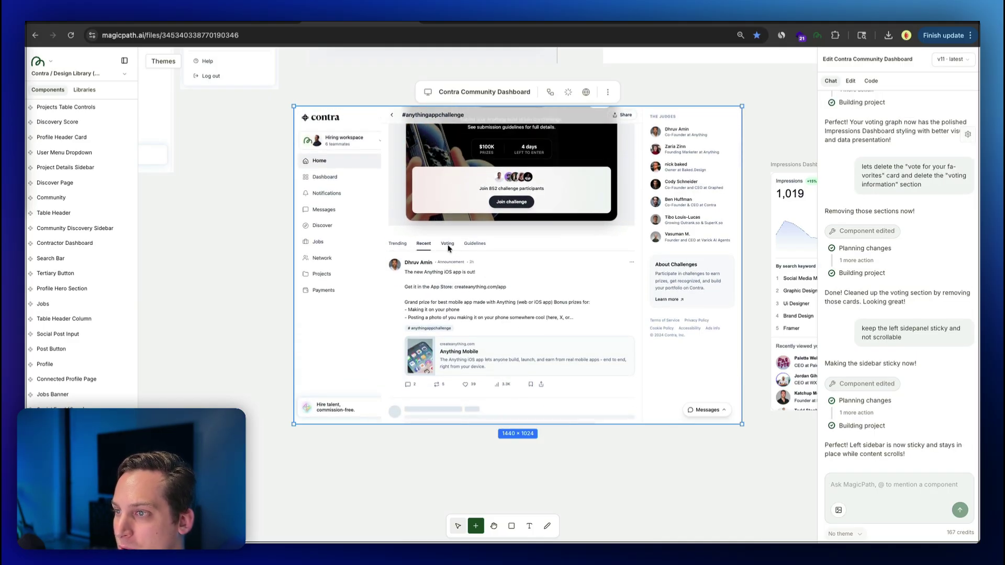
Scroll the preview's Voting tab to confirm the left sidebar stays sticky
left_click(447, 244)
scroll(491, 279, "down", 3)
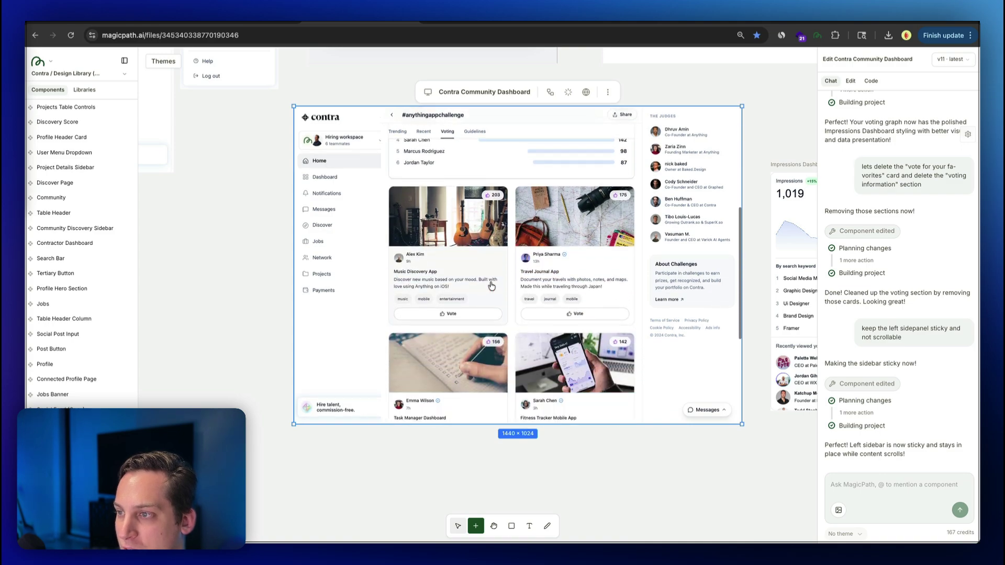
scroll(491, 283, "up", 4)
scroll(491, 285, "down", 5)
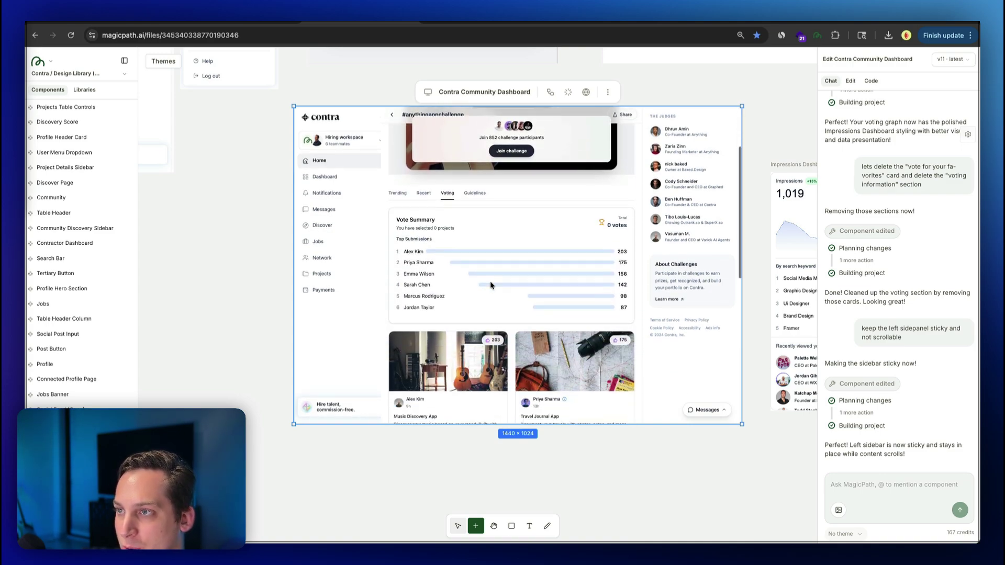
scroll(491, 286, "down", 3)
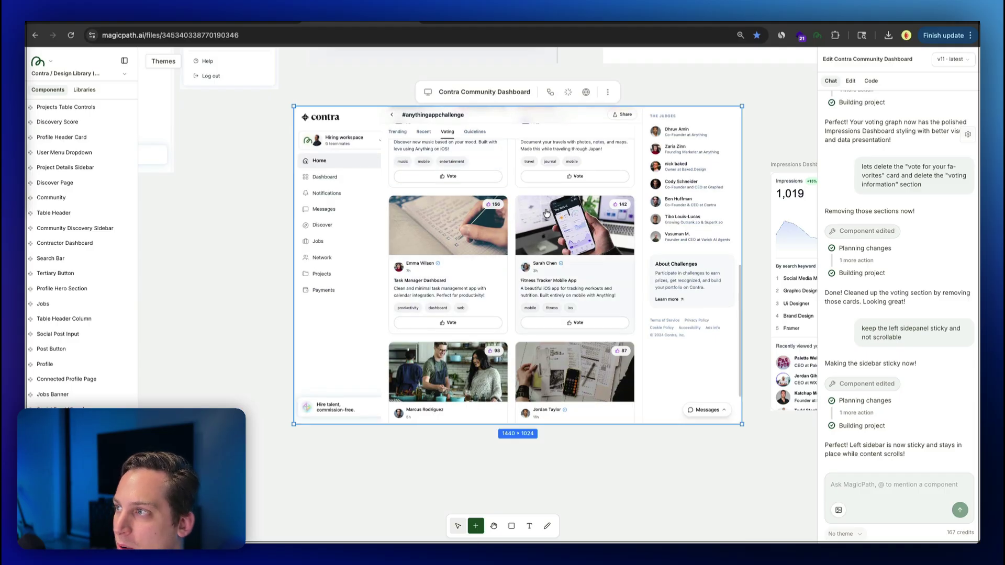
scroll(545, 212, "up", 6)
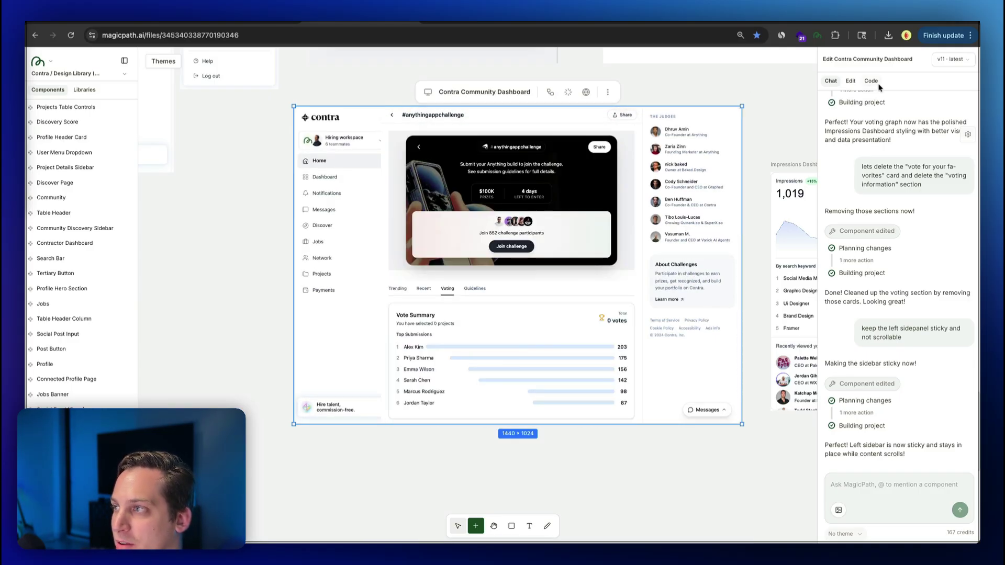
Export the Contra dashboard code as magicpath-project (14).zip, skipping the Open in Antigravity options
left_click(871, 81)
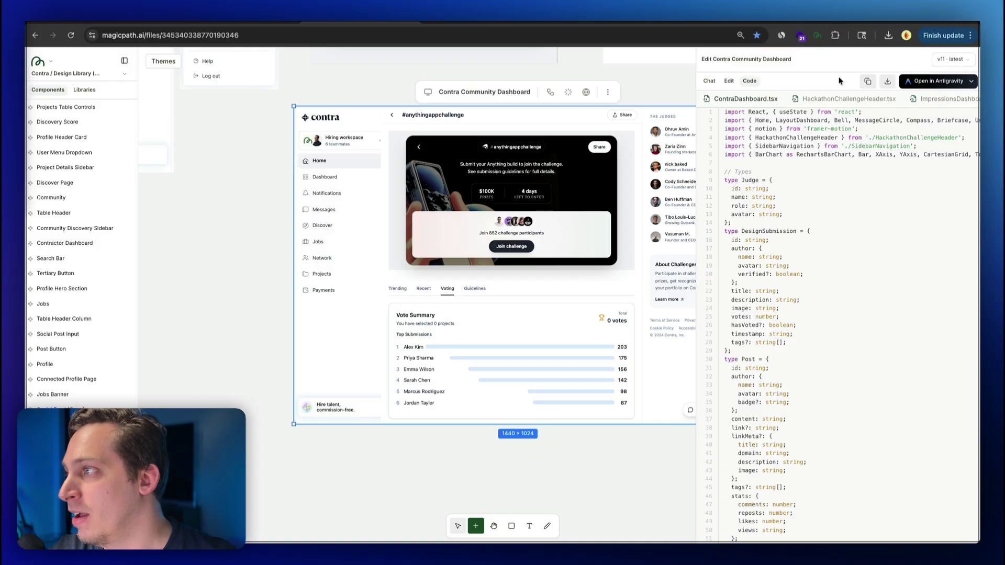
left_click(971, 81)
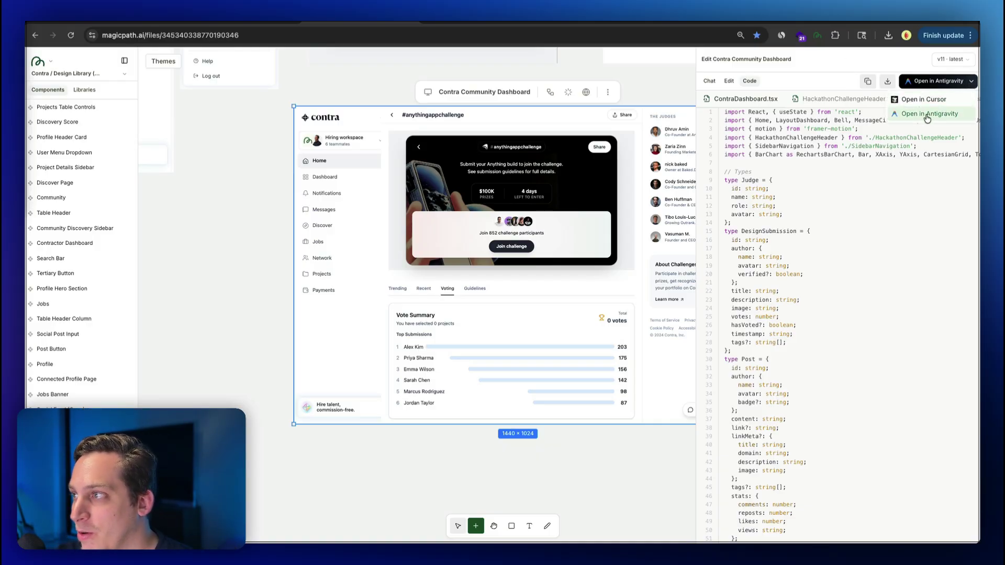
left_click(889, 87)
left_click(889, 88)
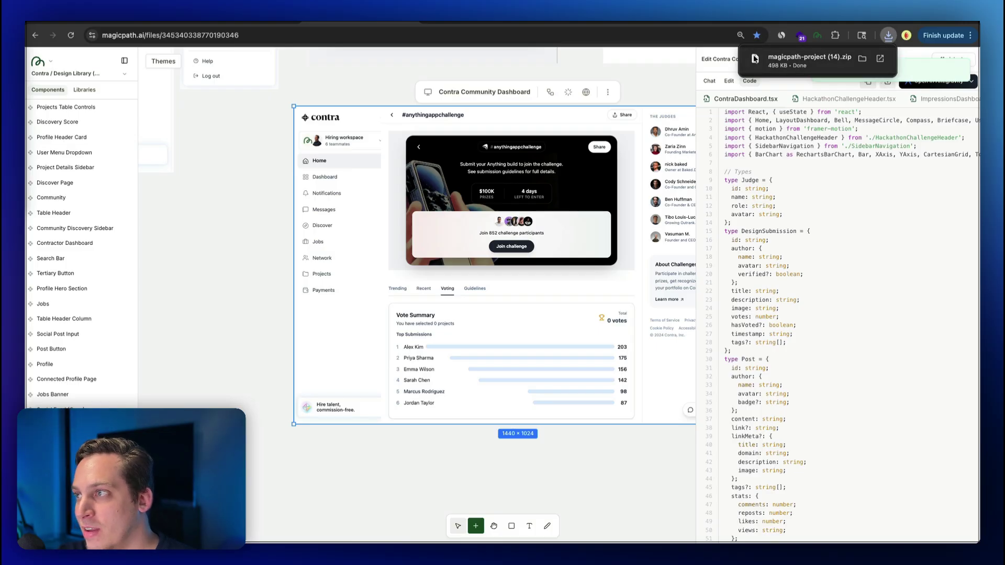
mouse_move(800, 63)
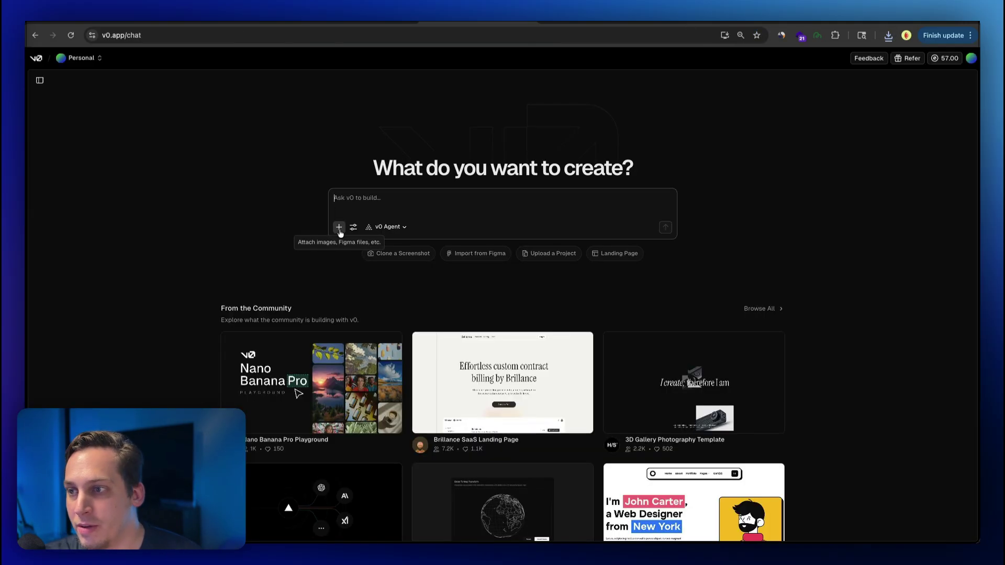
Keep the v0 Agent model and upload magicpath-project (14).zip from Downloads, with all 261 files selected
left_click(394, 231)
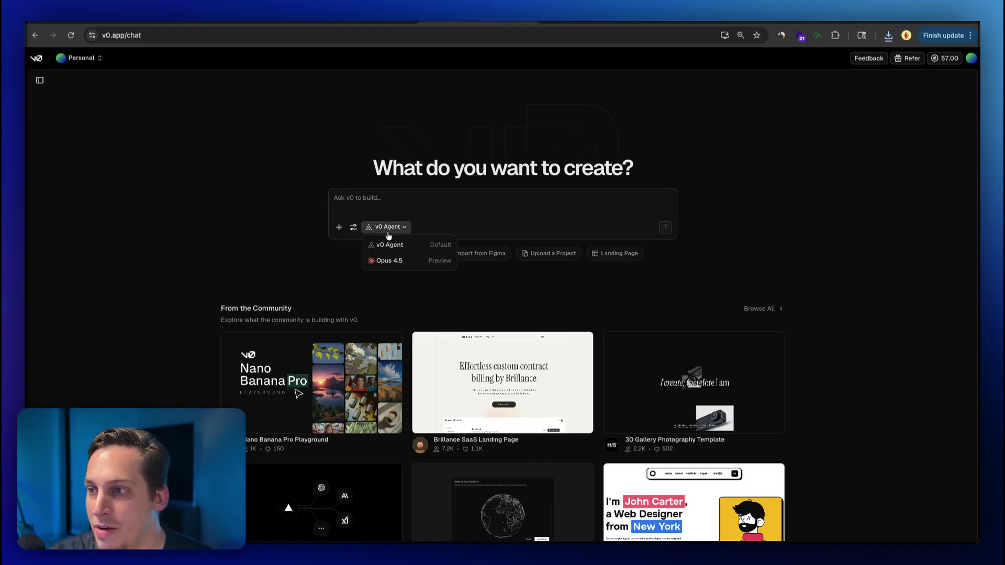
left_click(390, 245)
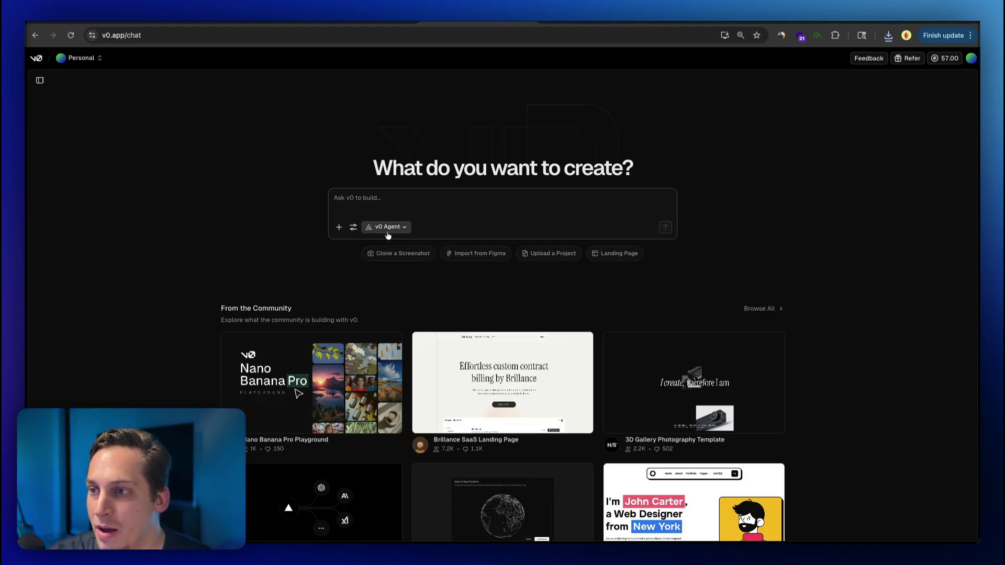
left_click(338, 229)
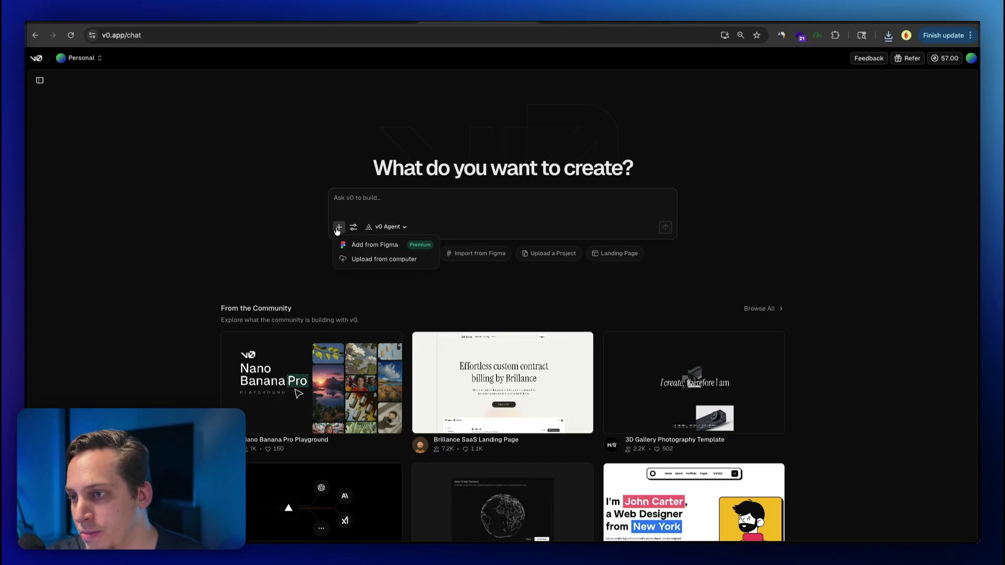
left_click(373, 262)
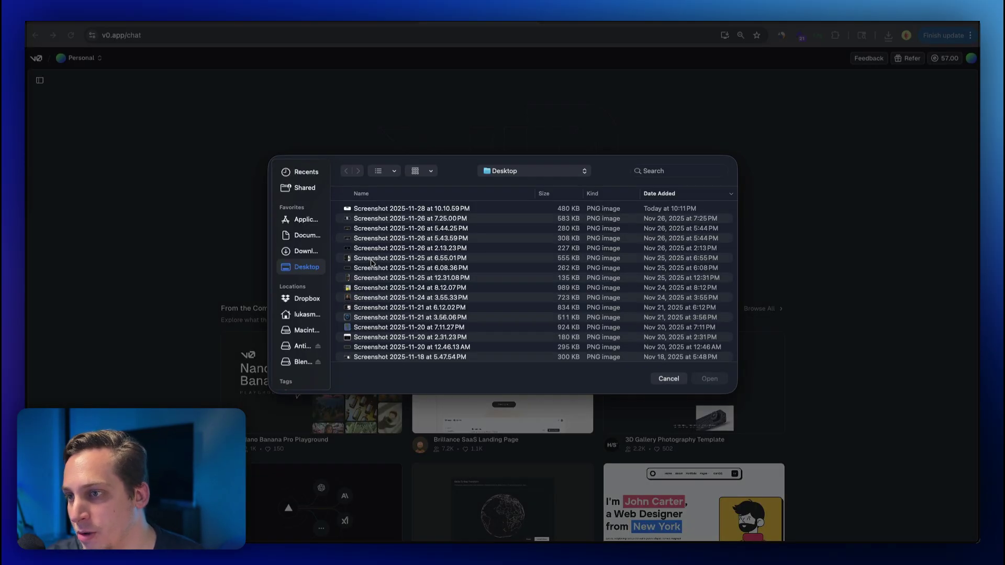
left_click(306, 251)
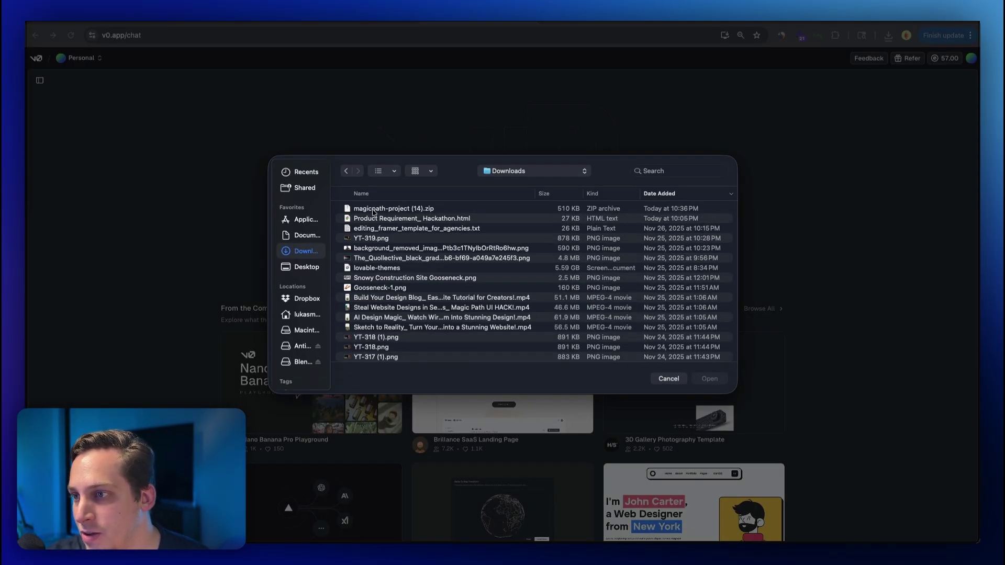
left_click(373, 209)
left_click(708, 380)
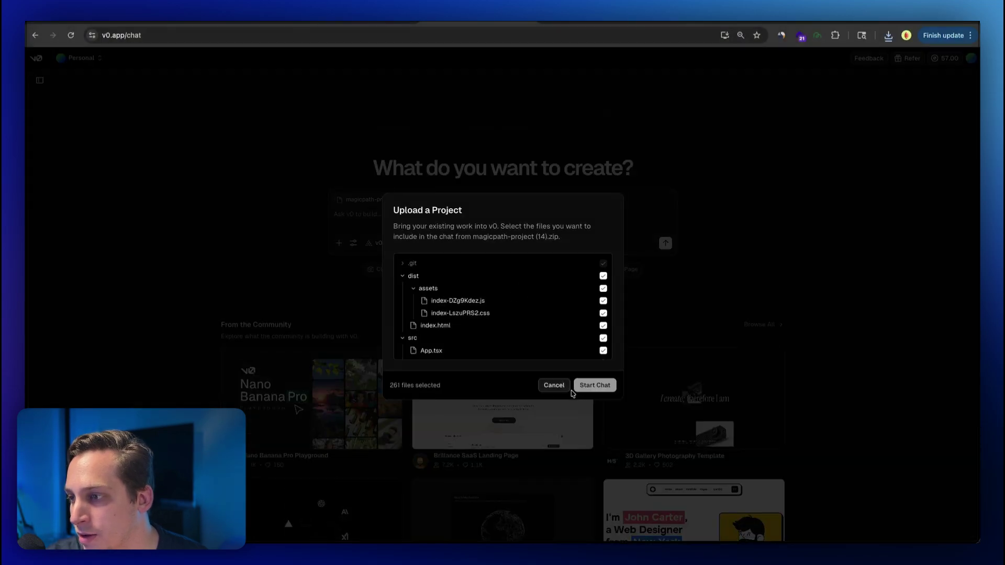
left_click(595, 385)
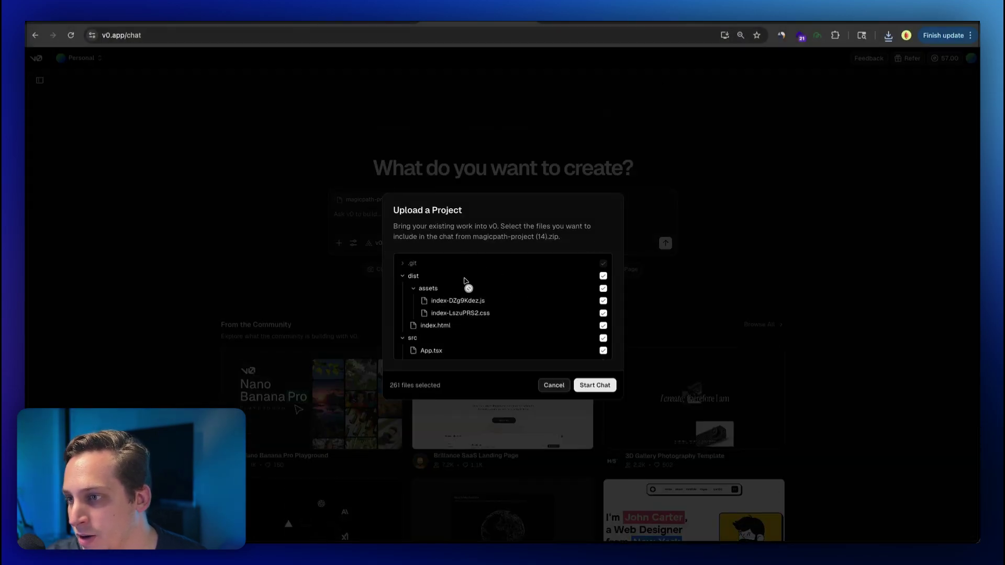
scroll(470, 348, "down", 5)
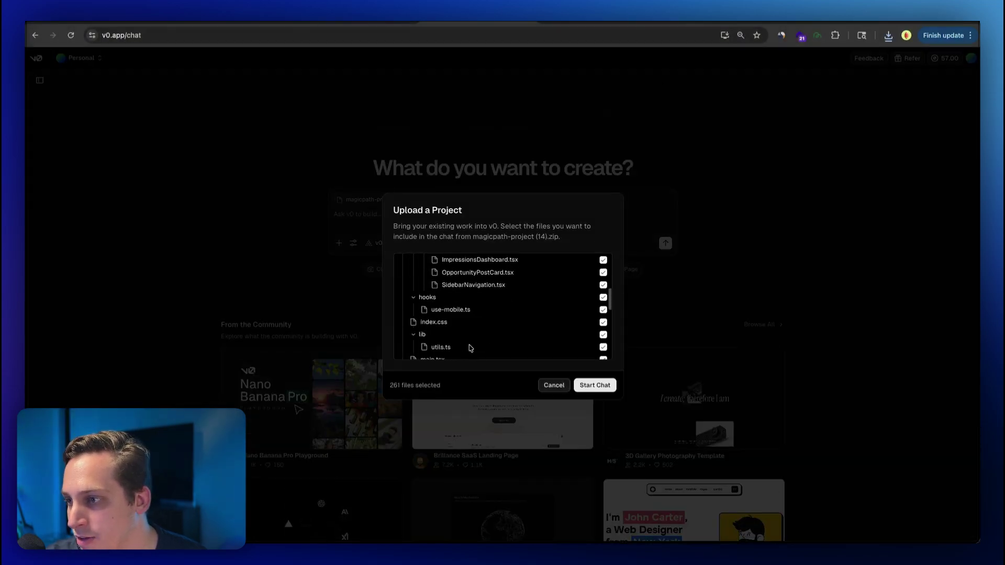
Start a v0 chat from the uploaded project files and let the preview load
left_click(587, 387)
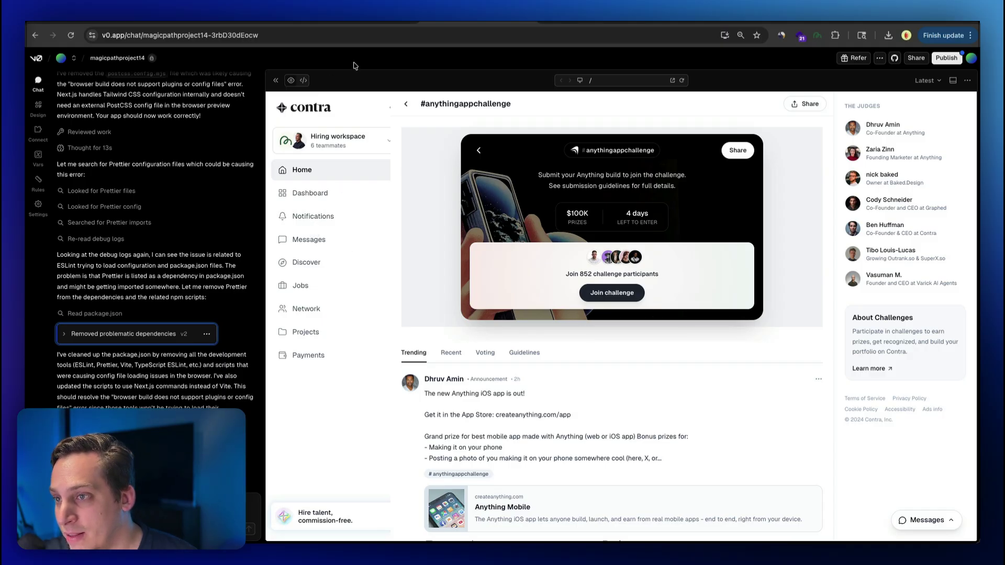
scroll(486, 417, "down", 2)
scroll(486, 416, "up", 2)
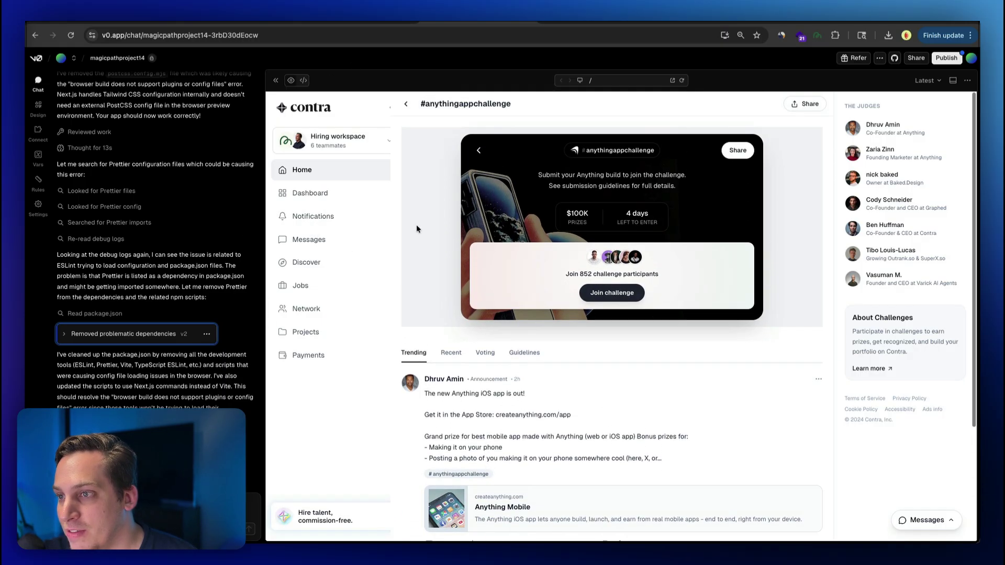
Check the preview's Voting tab, scrolling through the Vote Summary and vote cards
left_click(480, 356)
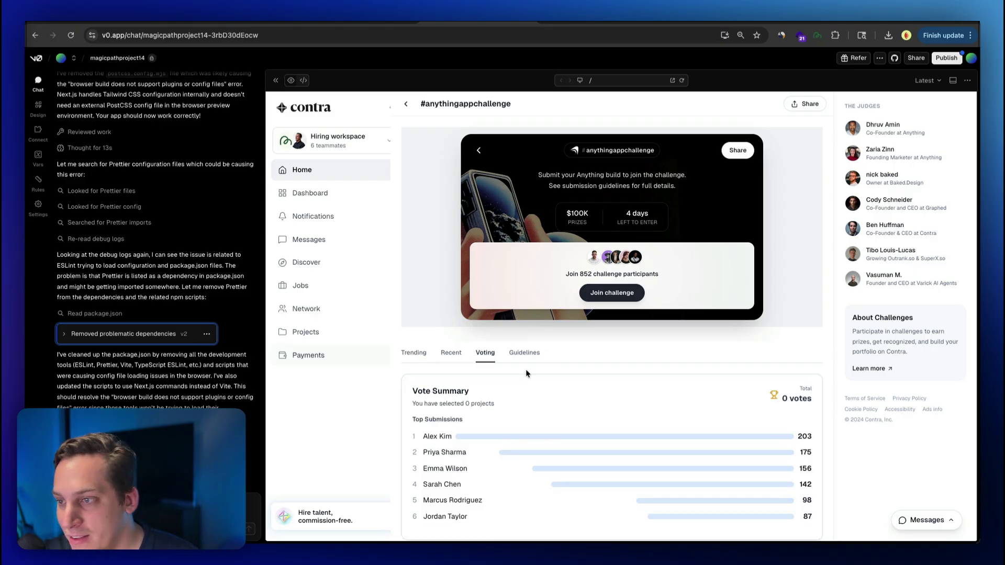
scroll(562, 372, "down", 7)
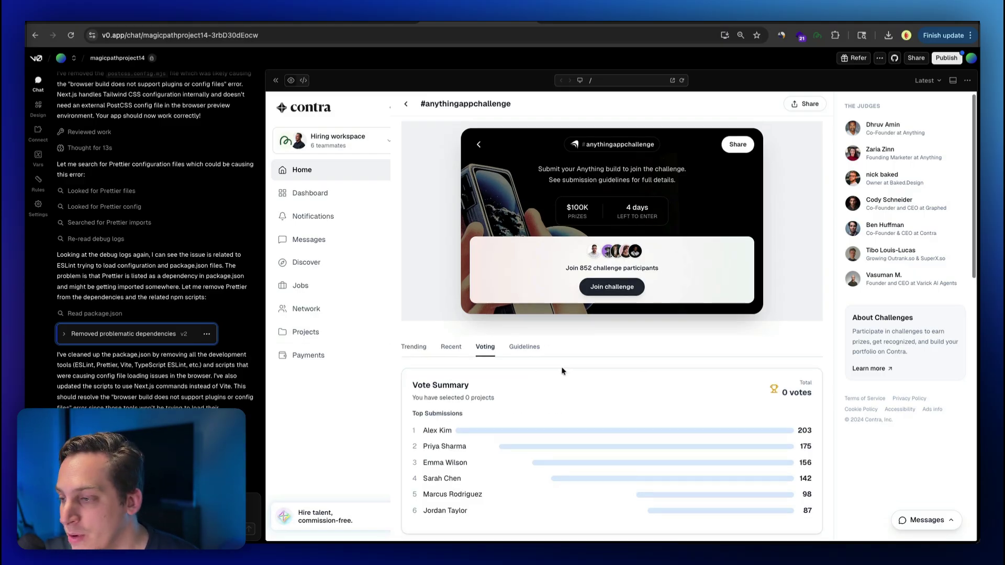
scroll(562, 372, "down", 3)
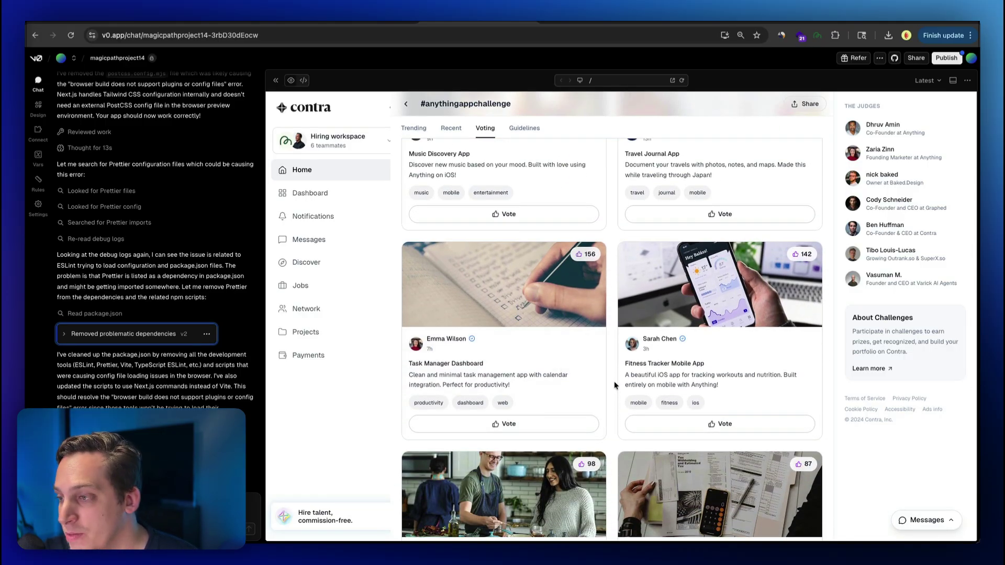
scroll(610, 237, "up", 1)
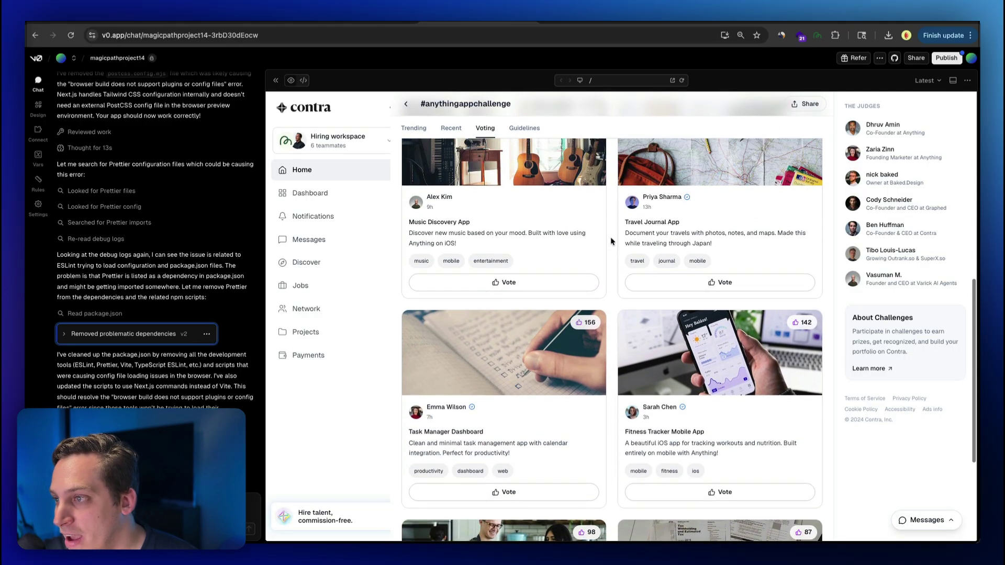
scroll(611, 237, "up", 5)
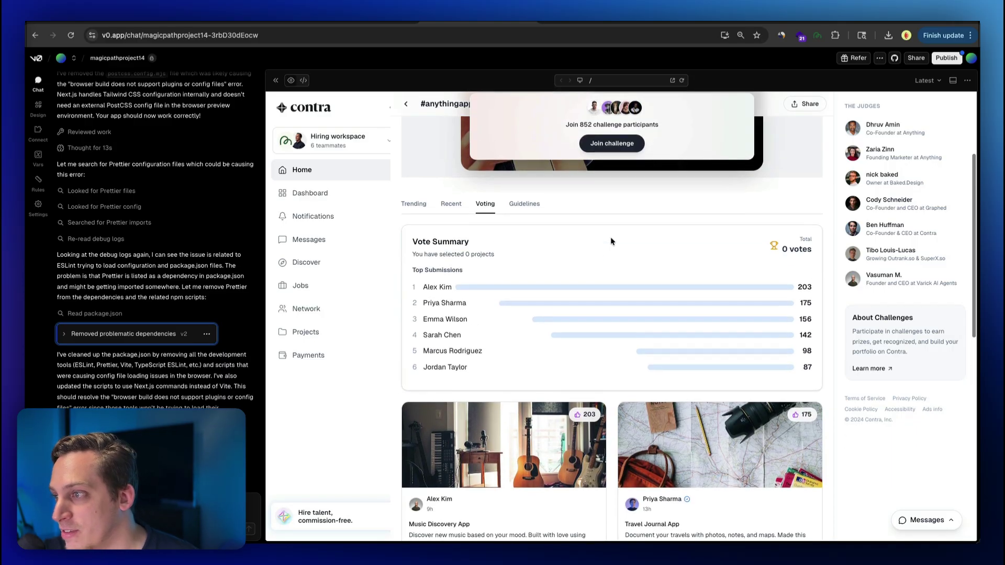
scroll(611, 237, "up", 3)
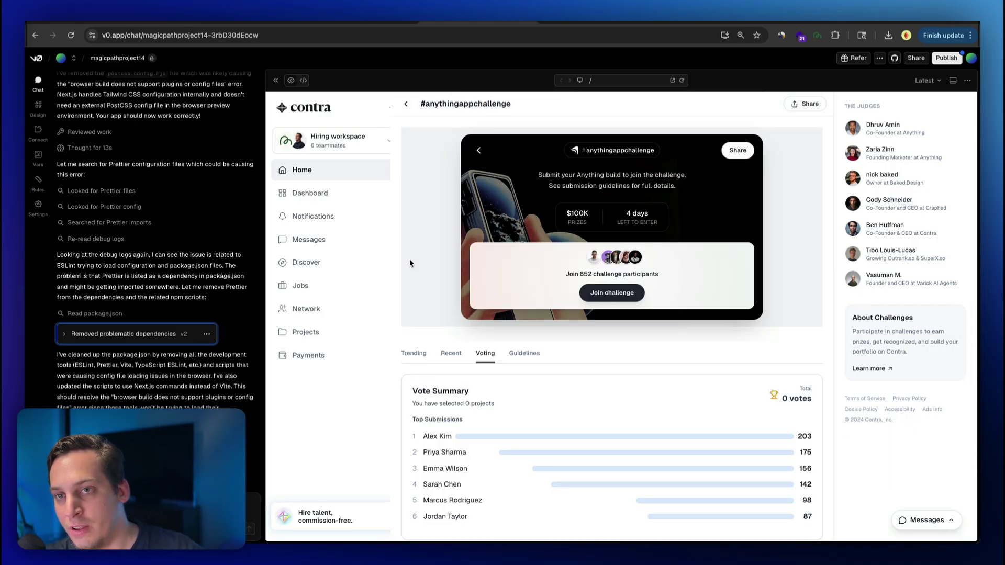